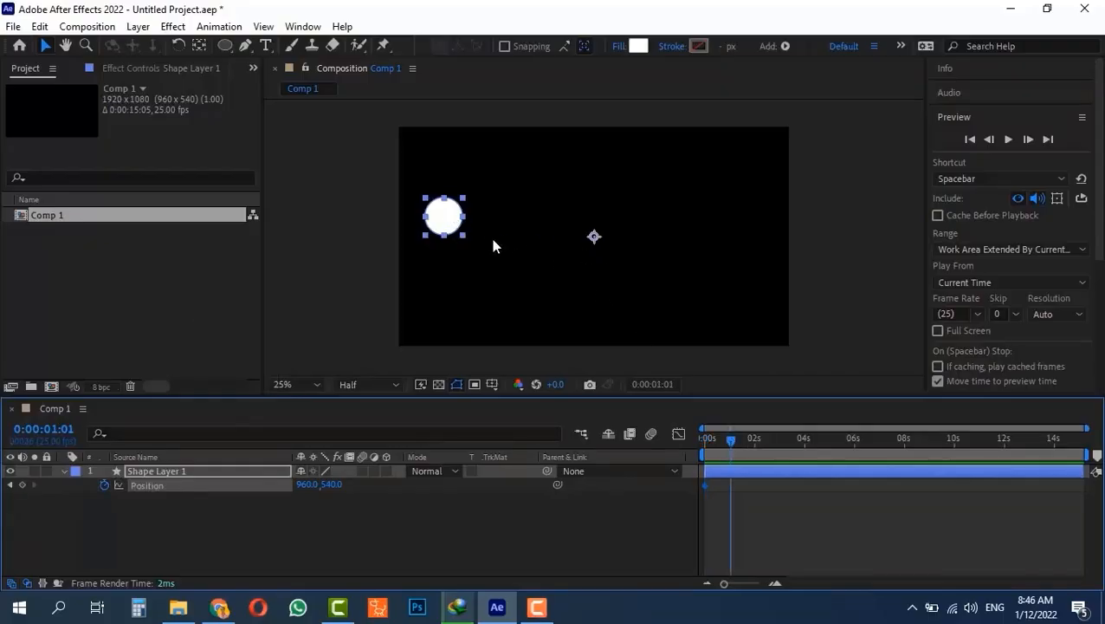
- Undo the stray move, then drag Shape Layer 1's anchor point to the circle's centre at frame 0
left_click_drag(442, 217, 508, 257)
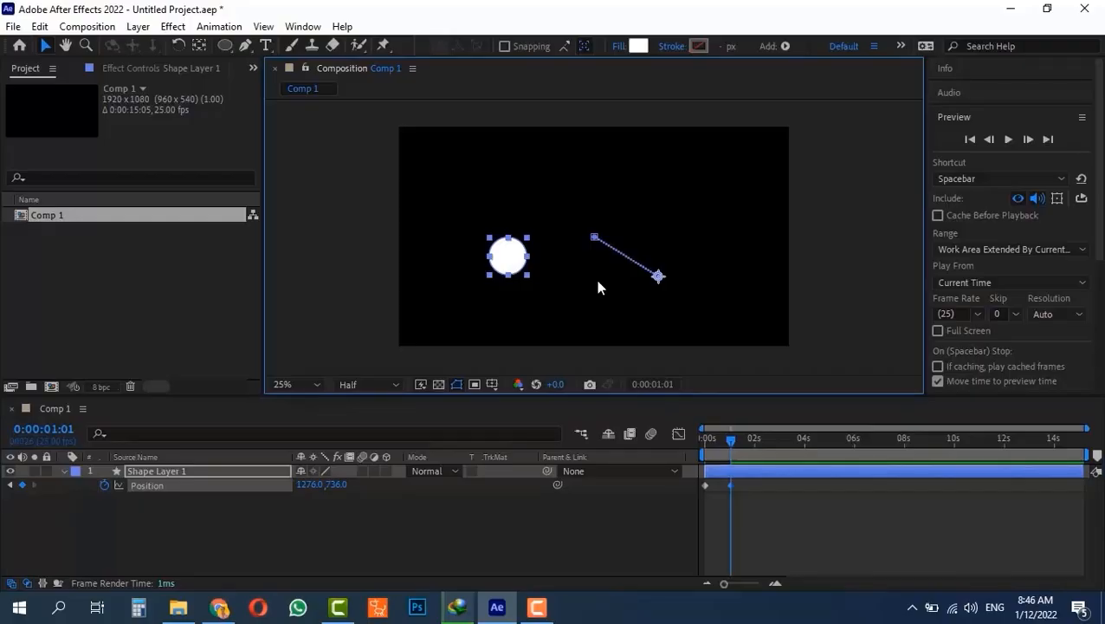
key("ctrl+z")
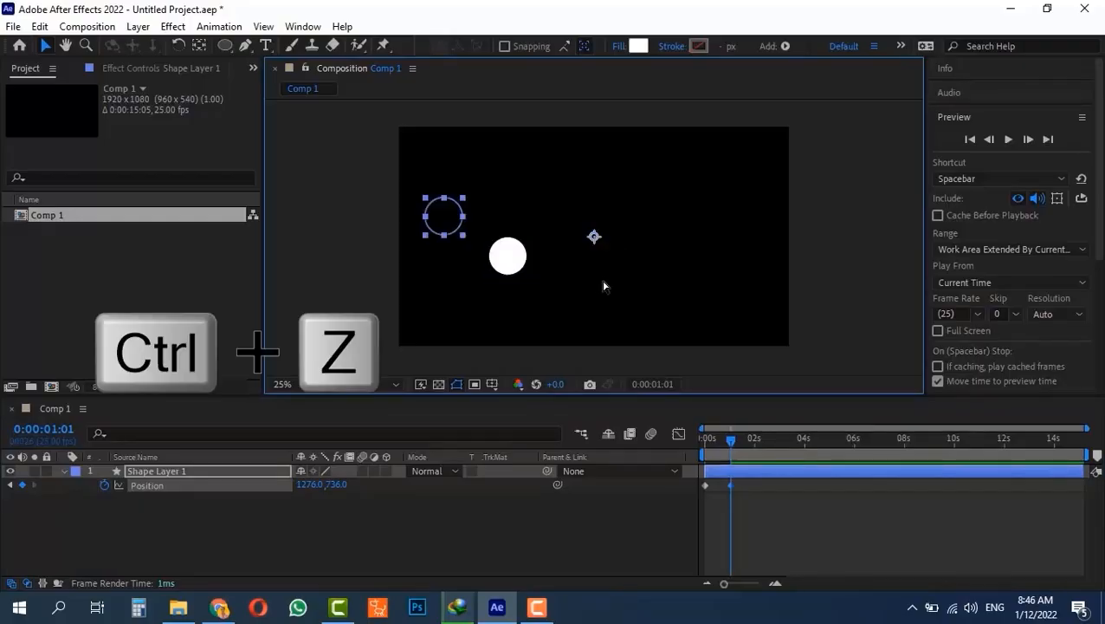
left_click(706, 439)
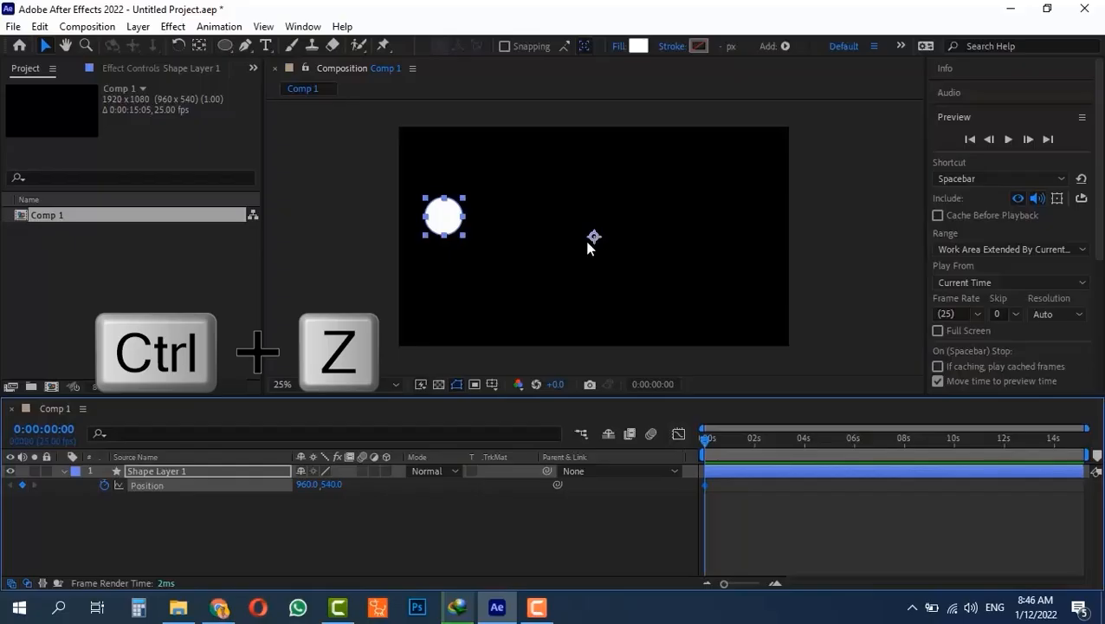
key("y")
left_click_drag(596, 242, 459, 232)
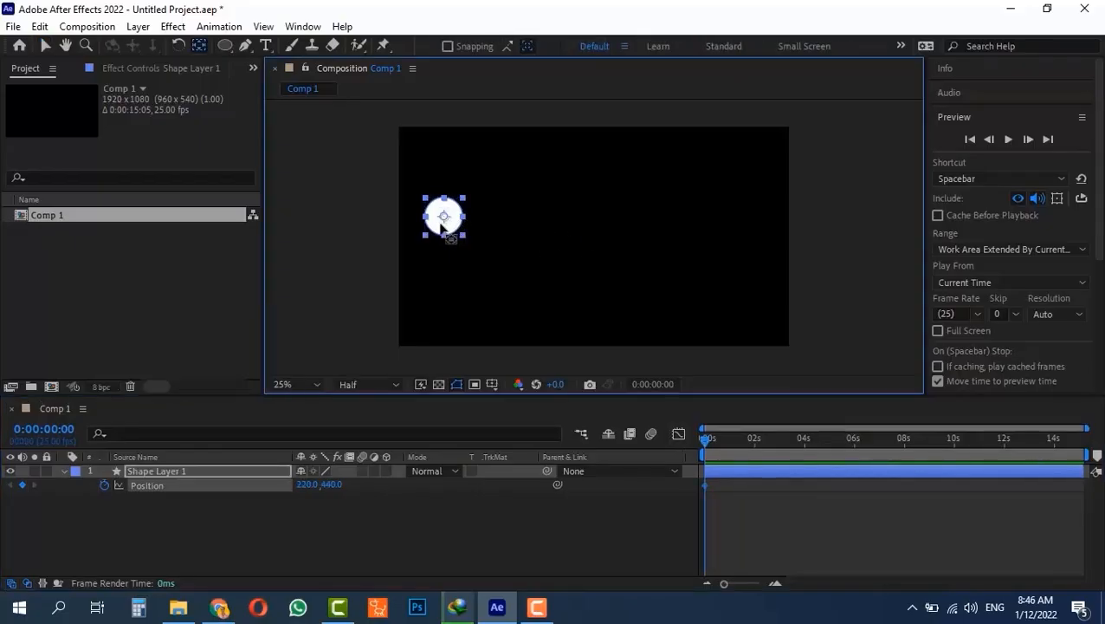
- Set Position keyframes at 0, 1, 2, 3 and 4 seconds in a zigzag, ending at 1732.0,316.0
key("v")
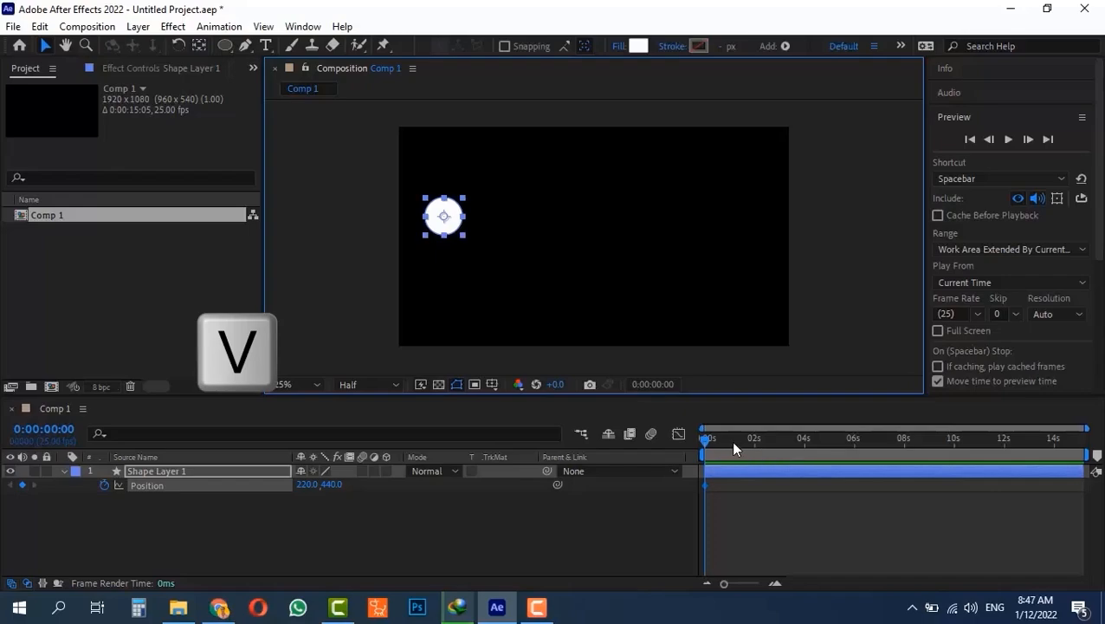
left_click(732, 439)
left_click_drag(459, 229, 552, 285)
left_click(755, 439)
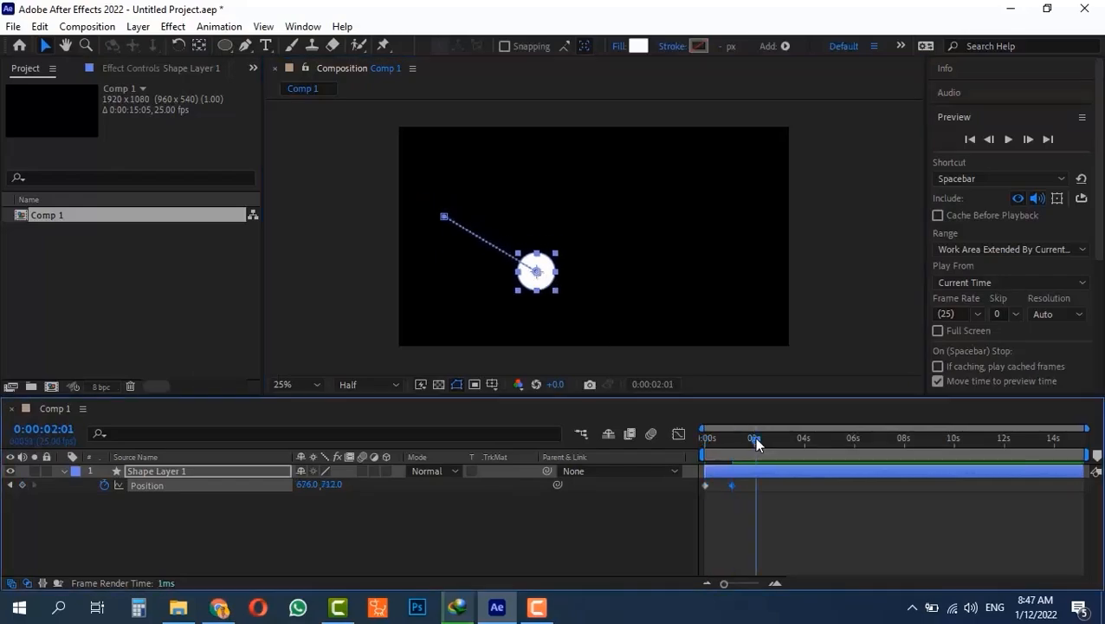
left_click_drag(541, 293, 613, 219)
left_click(780, 440)
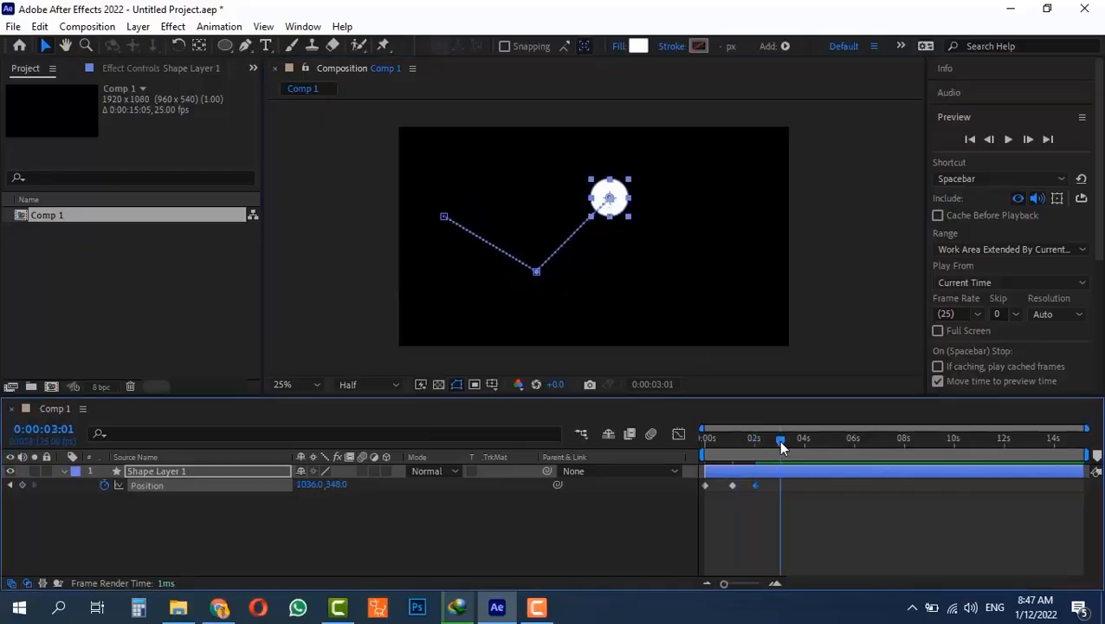
left_click_drag(616, 204, 673, 291)
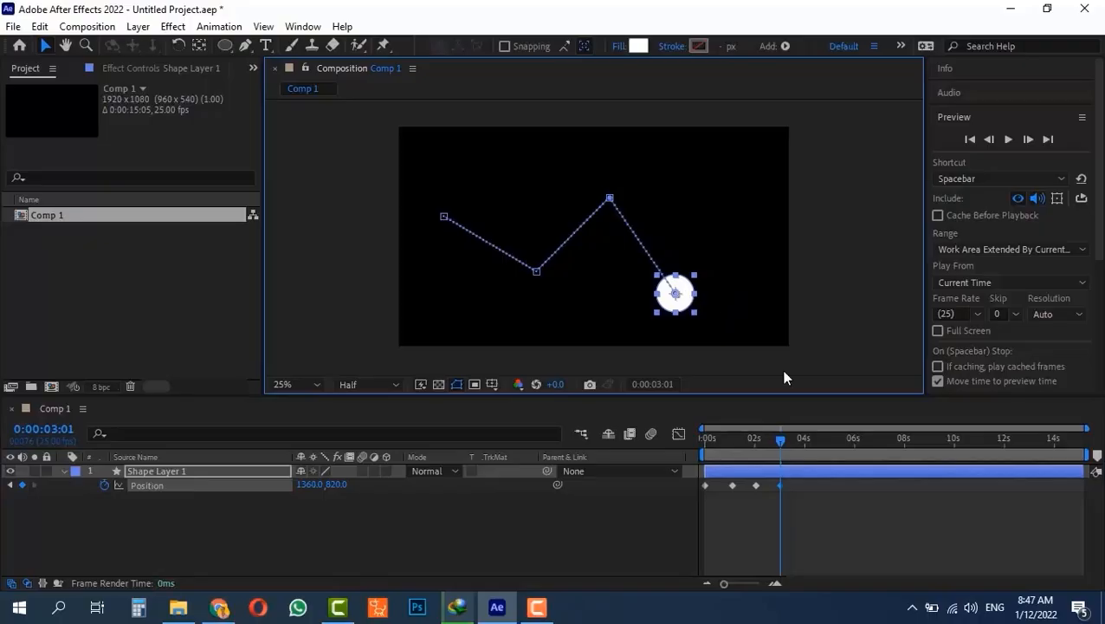
left_click(805, 440)
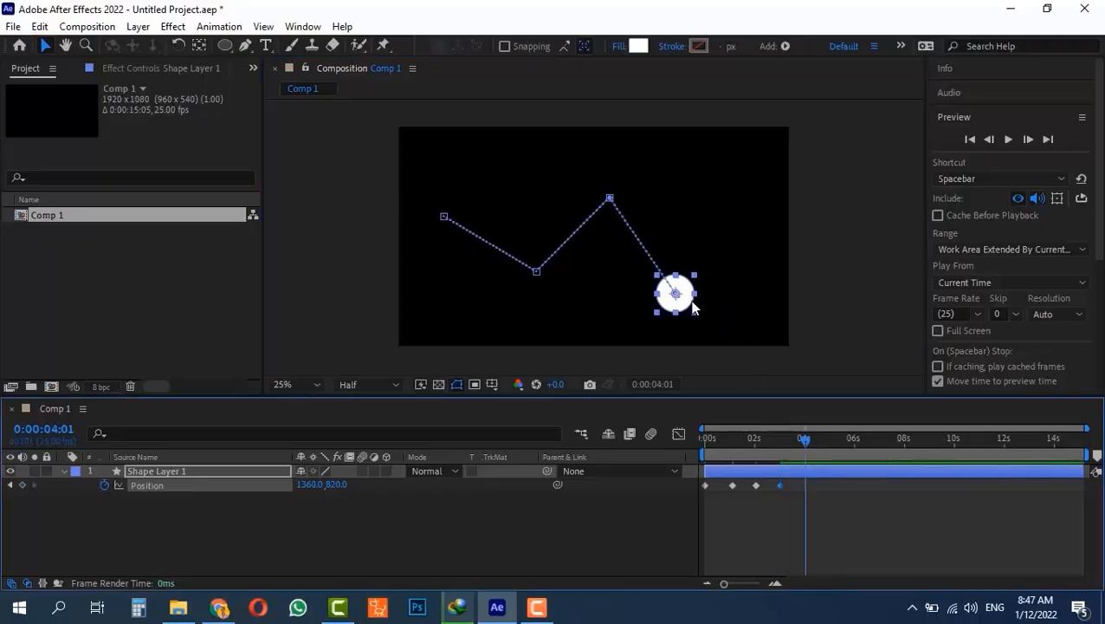
left_click_drag(683, 306, 761, 194)
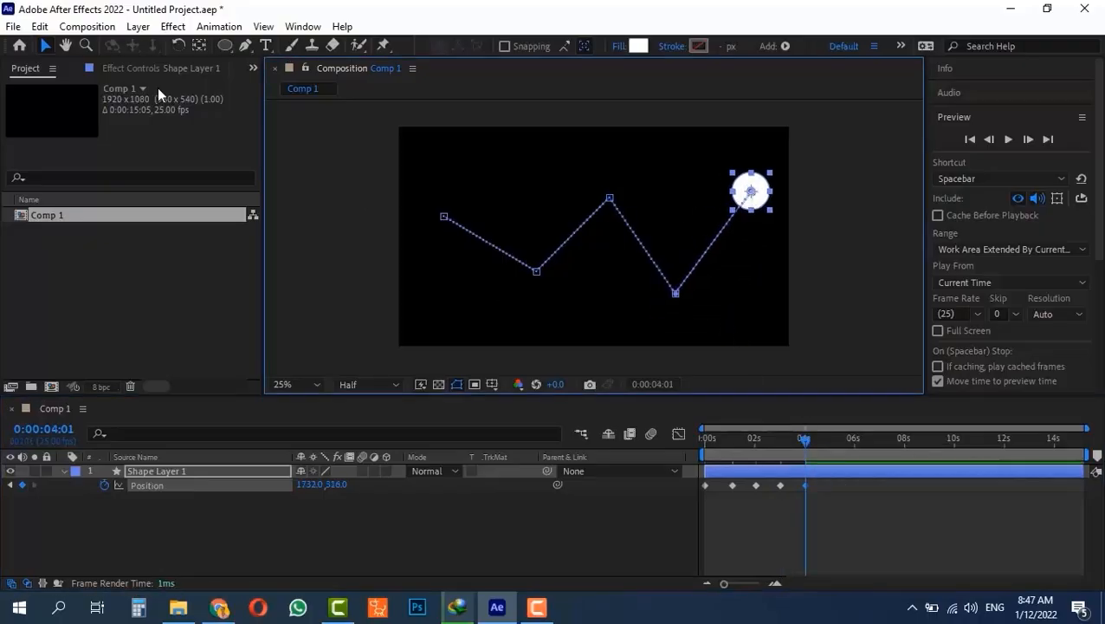
left_click(40, 26)
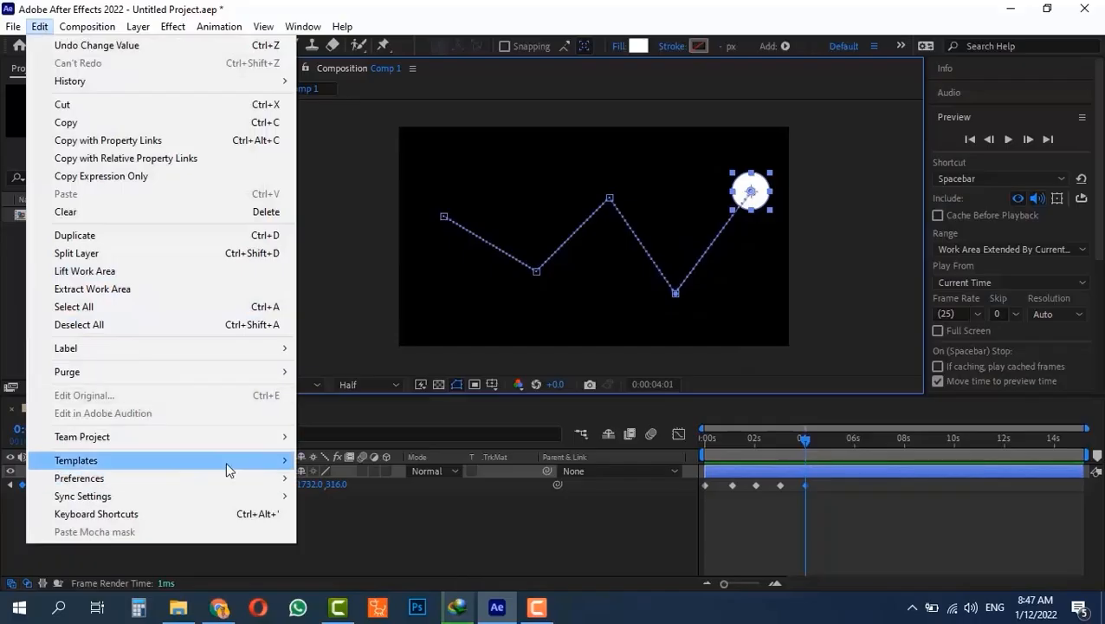
mouse_move(227, 475)
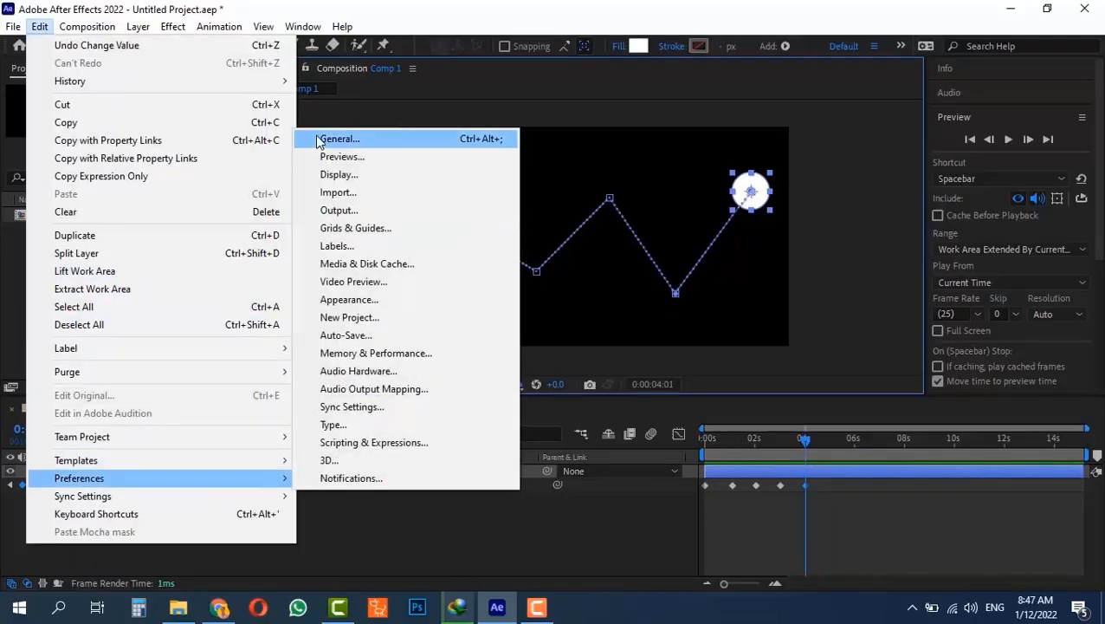
left_click(334, 141)
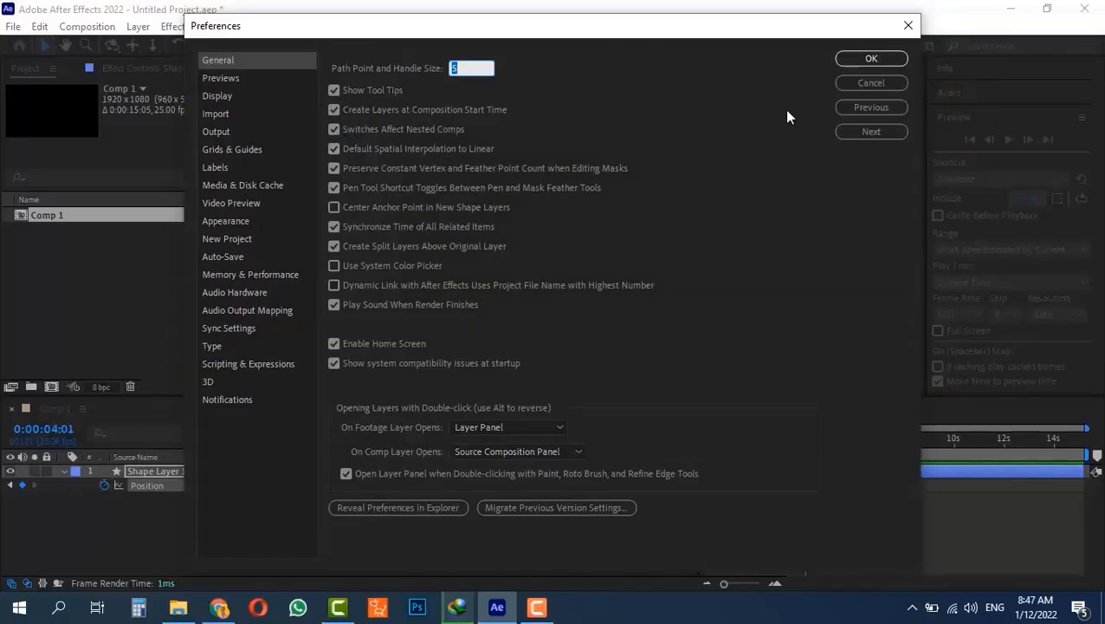
left_click(878, 81)
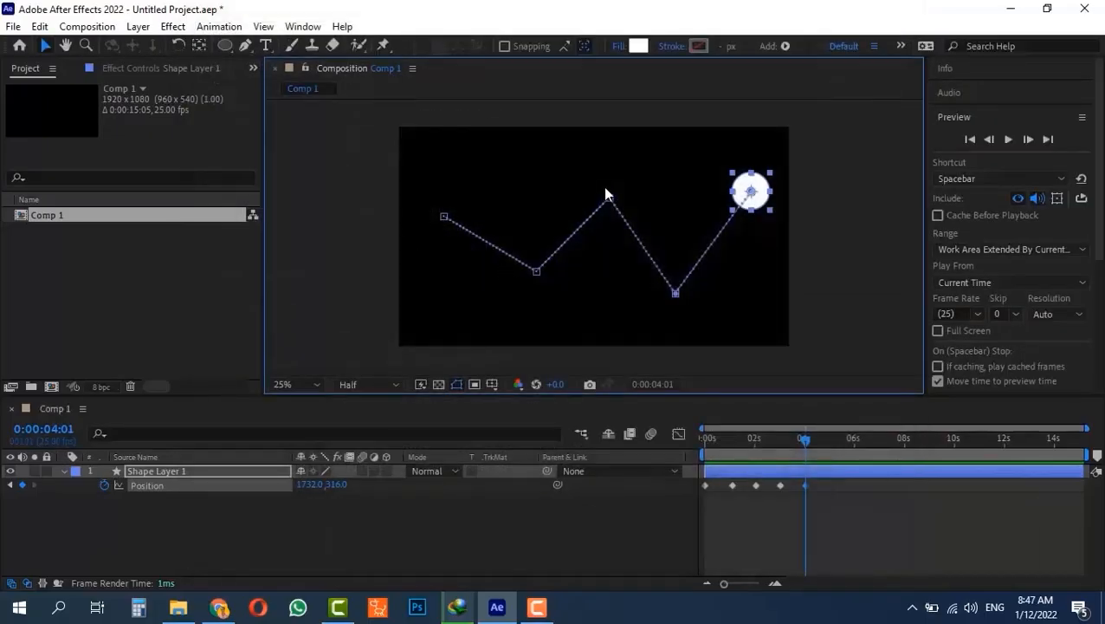
- Convert the lower-left, top and bottom motion-path vertices to Bezier points
left_click(537, 272, "ctrl+alt")
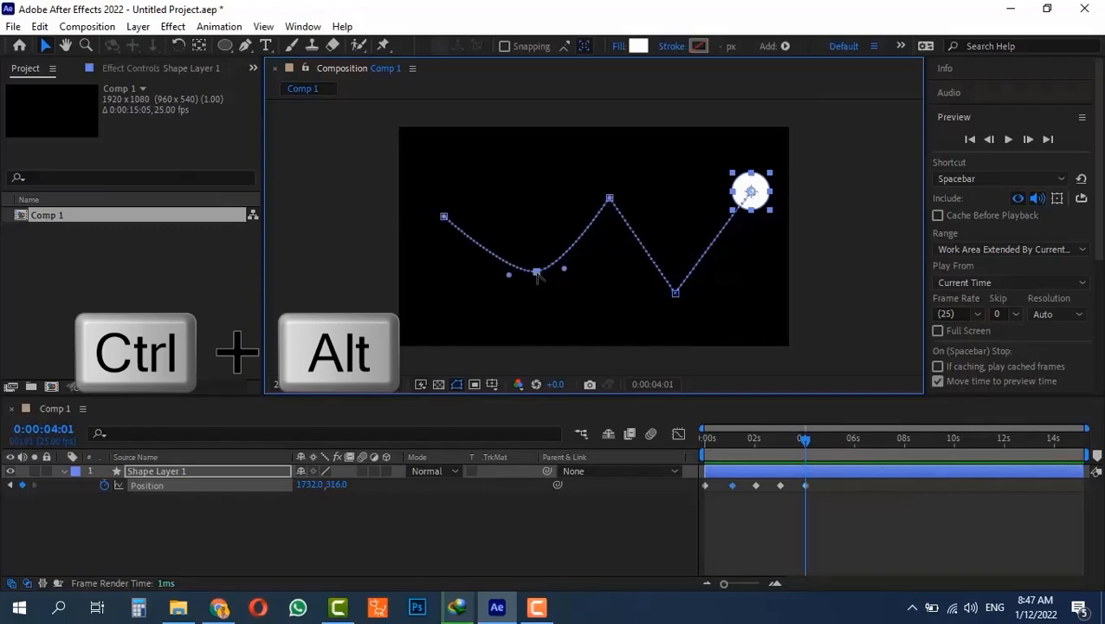
left_click(611, 200, "ctrl+alt")
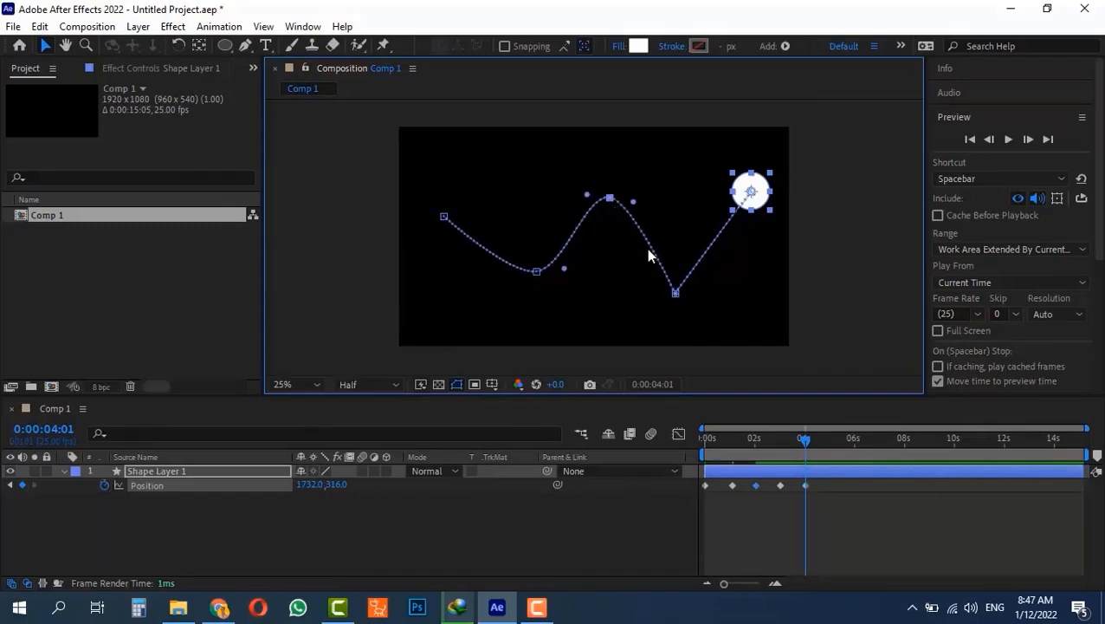
left_click(675, 294, "ctrl+alt")
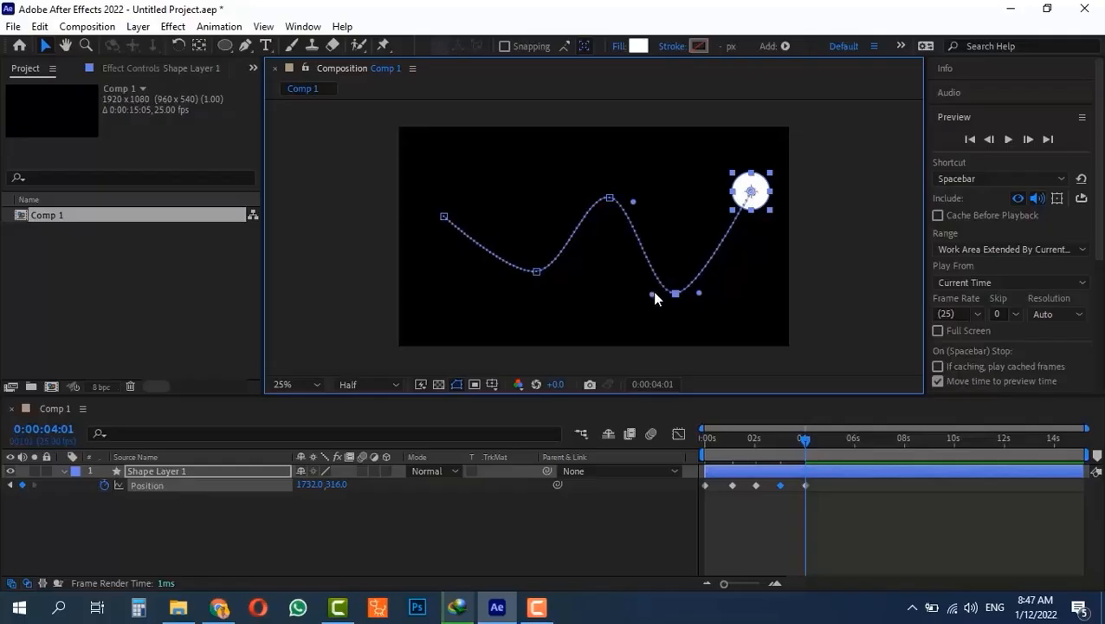
- Drag the Bezier handles at the bottom, top and lower-left points to widen the curves
left_click_drag(653, 295, 607, 295)
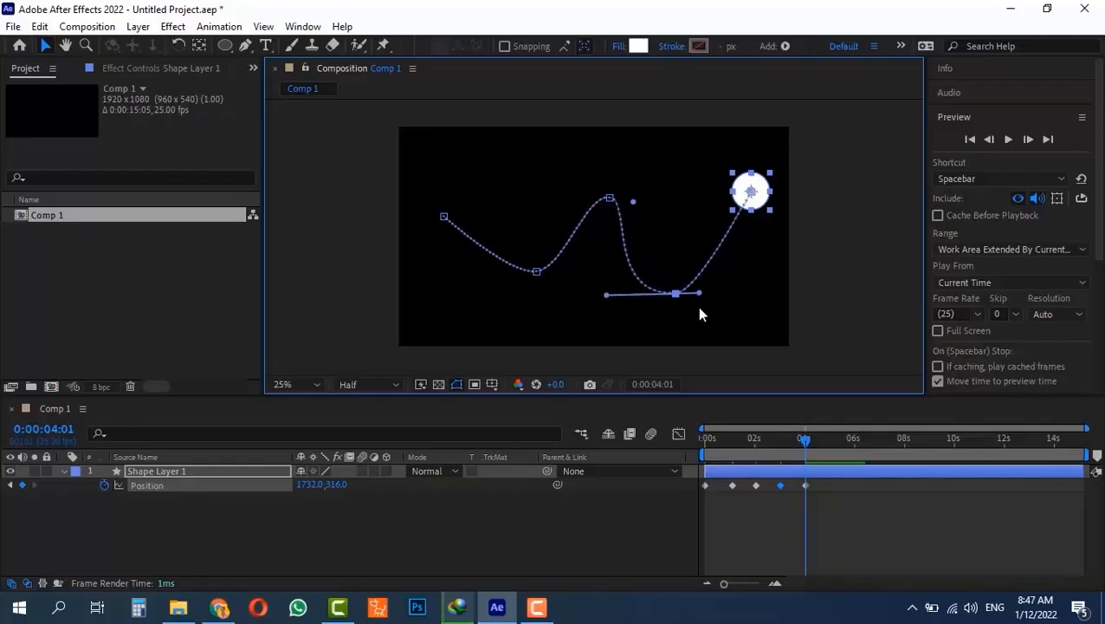
left_click_drag(701, 295, 727, 297)
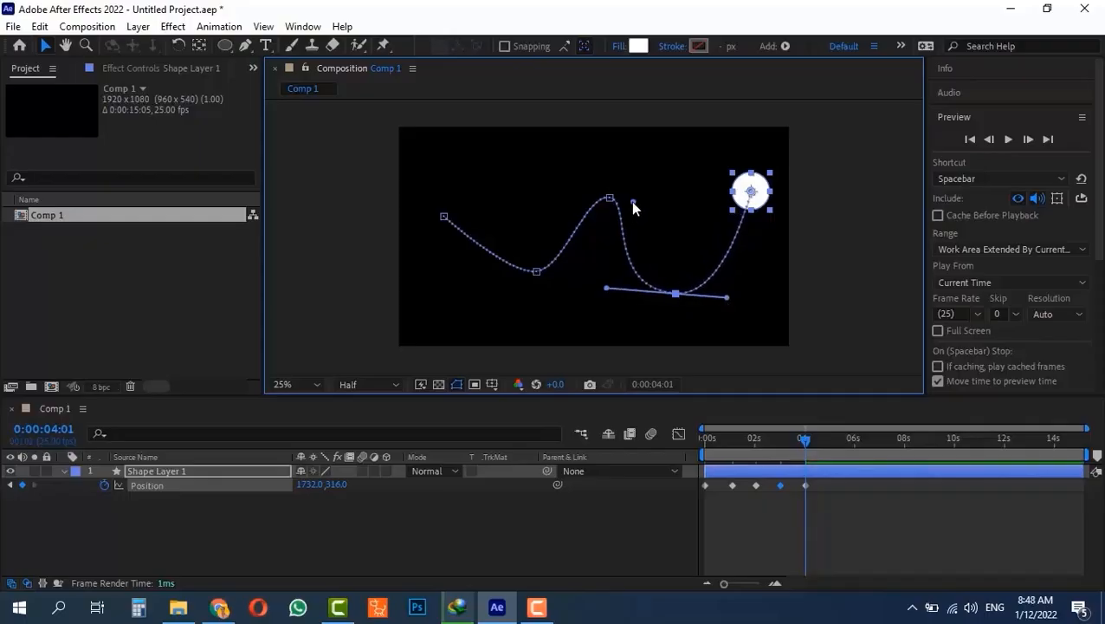
left_click_drag(633, 202, 651, 205)
left_click(609, 197)
left_click_drag(588, 195, 562, 189)
left_click(536, 272)
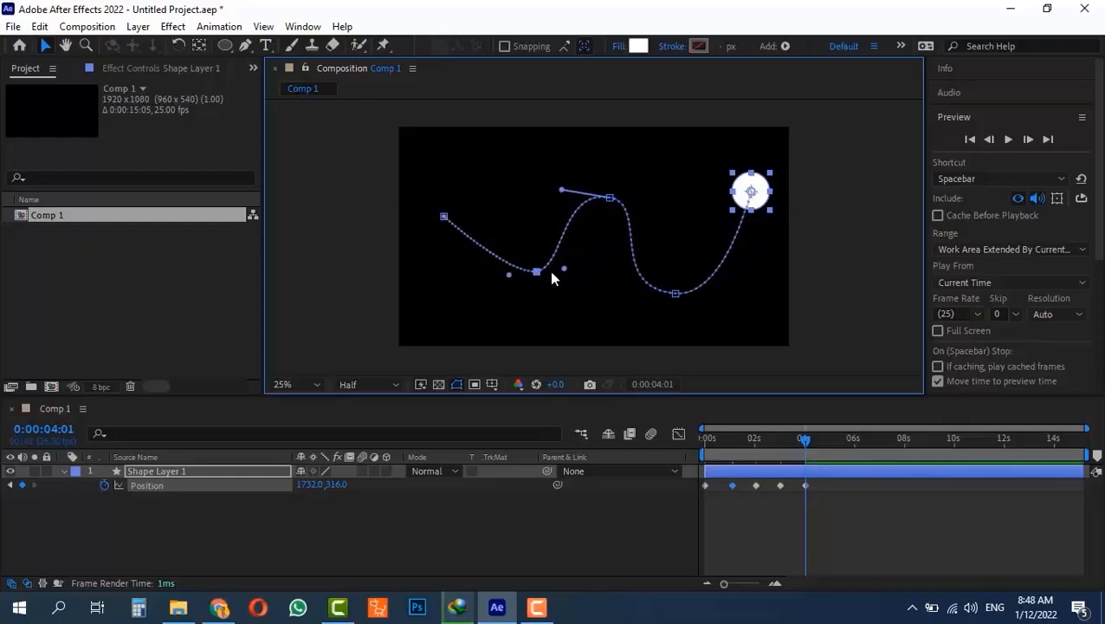
left_click_drag(564, 269, 581, 280)
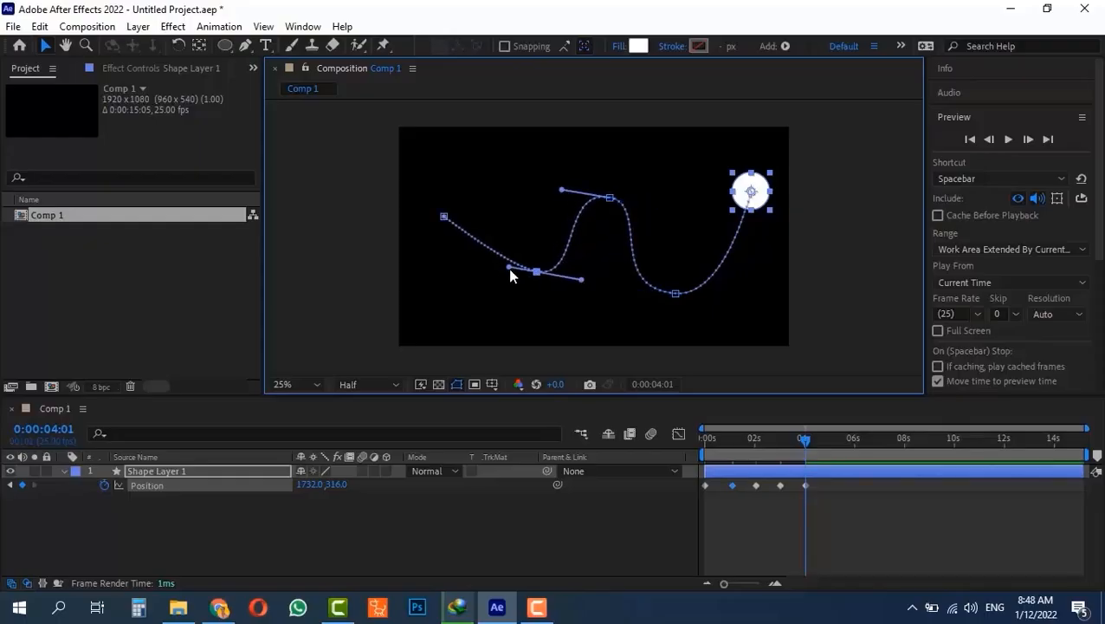
left_click_drag(508, 268, 471, 270)
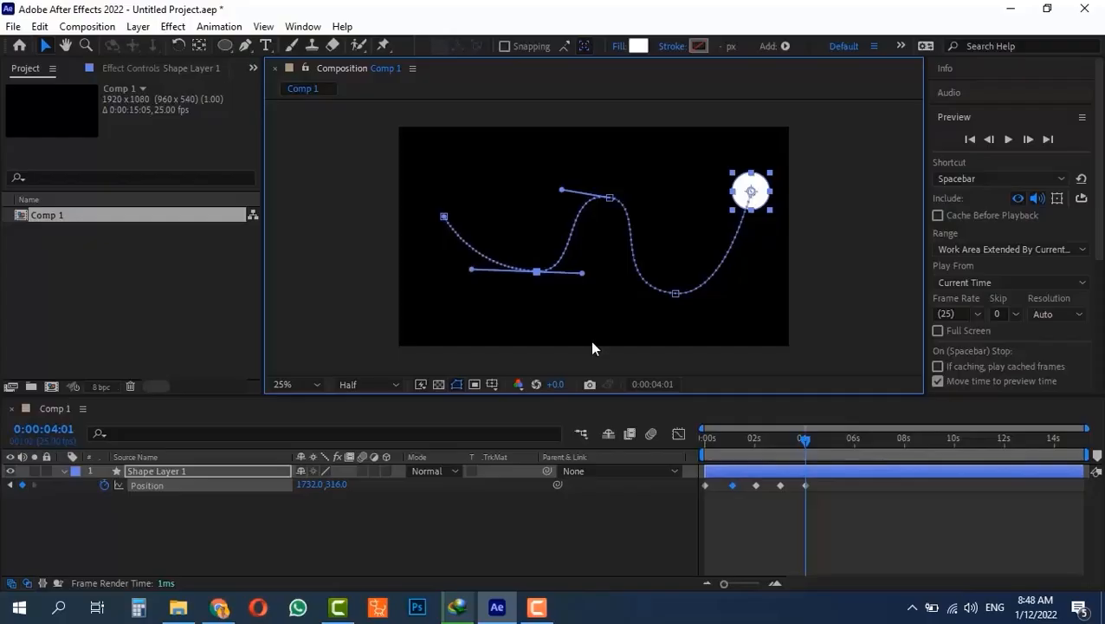
- Preview the zigzag animation from the start
key("Home")
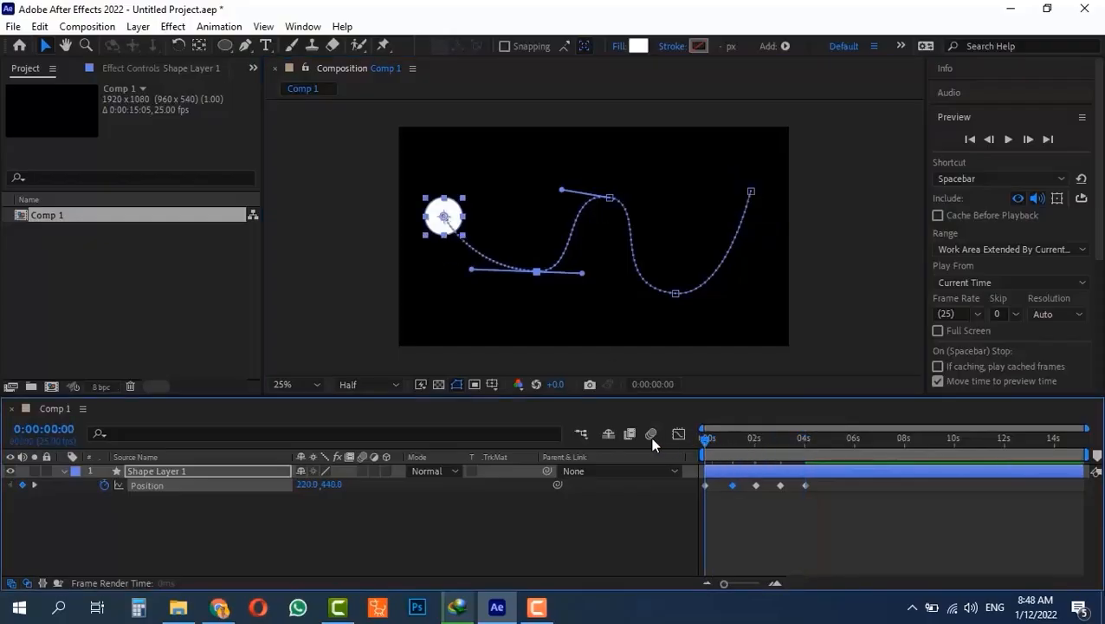
key("space")
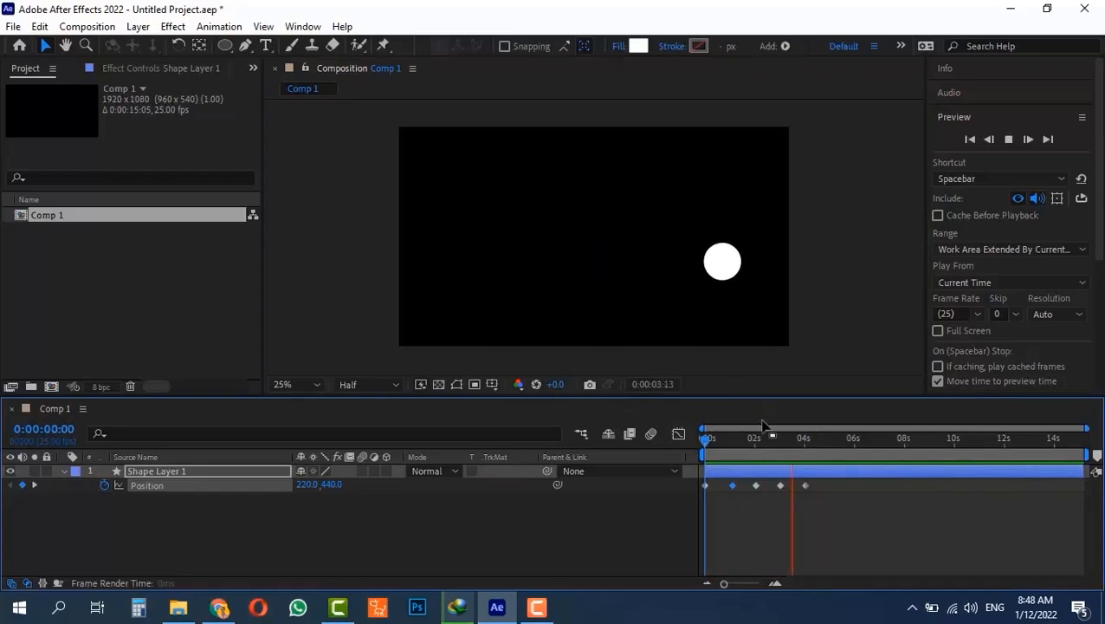
key("space")
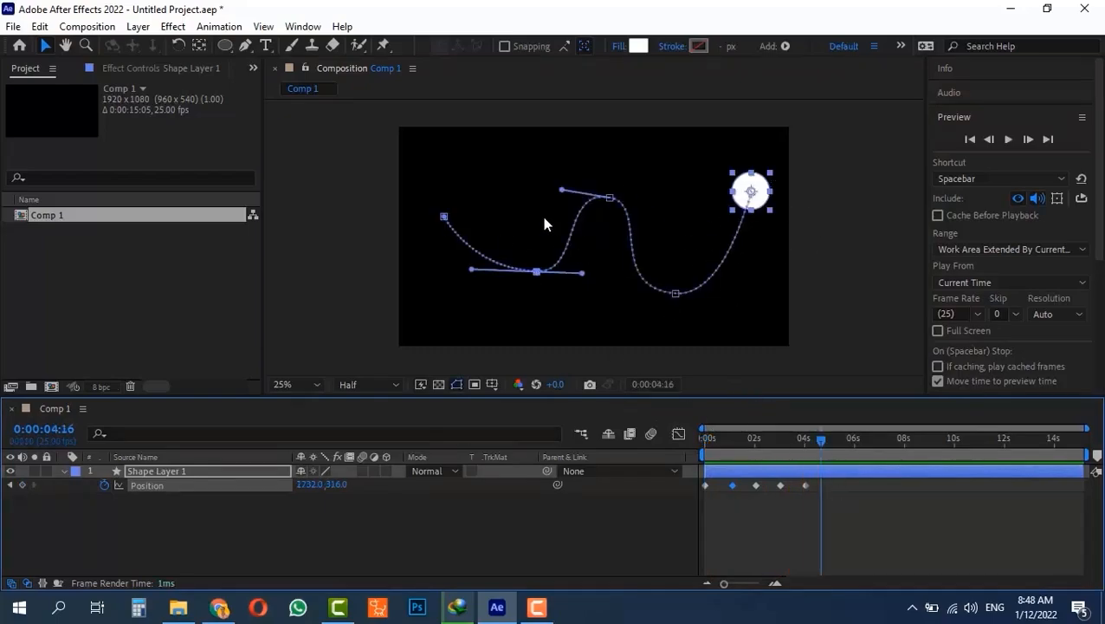
- Delete the circle's Position keyframes and place it on the left at 186.9,547.0
key("Delete")
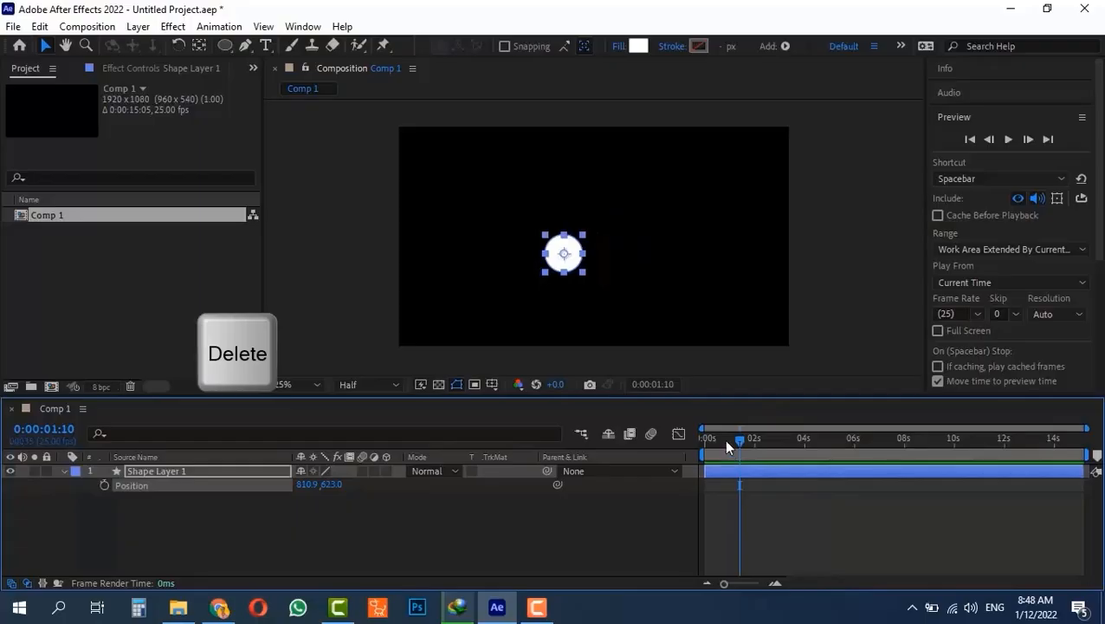
left_click_drag(723, 438, 630, 439)
left_click_drag(576, 250, 448, 232)
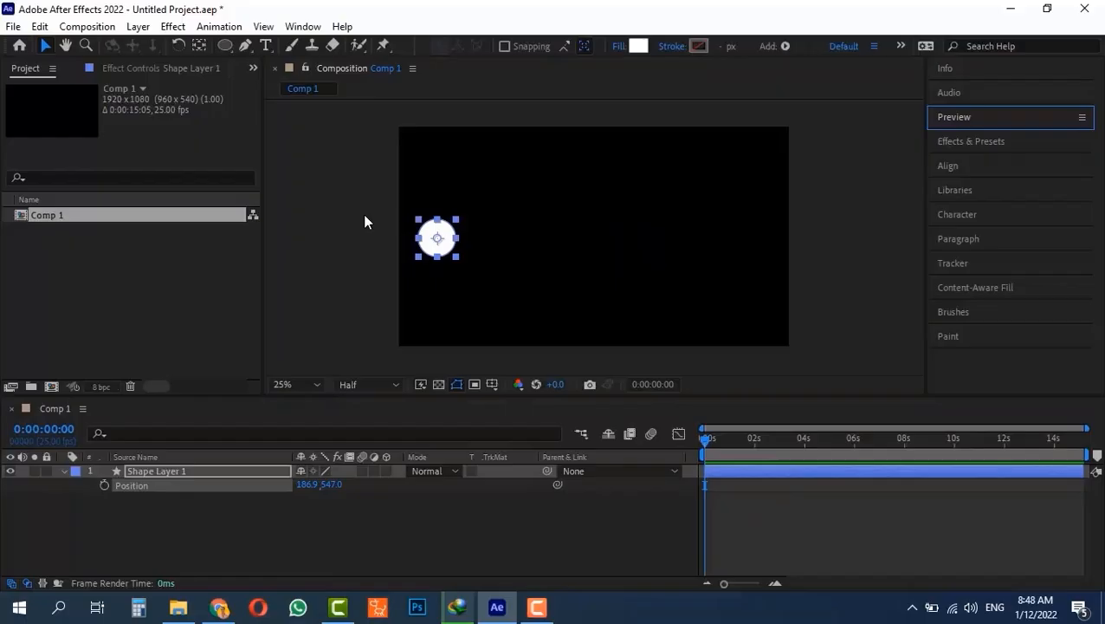
- Show the Motion Sketch panel from the Window menu and adjust its Smoothing value
left_click(302, 27)
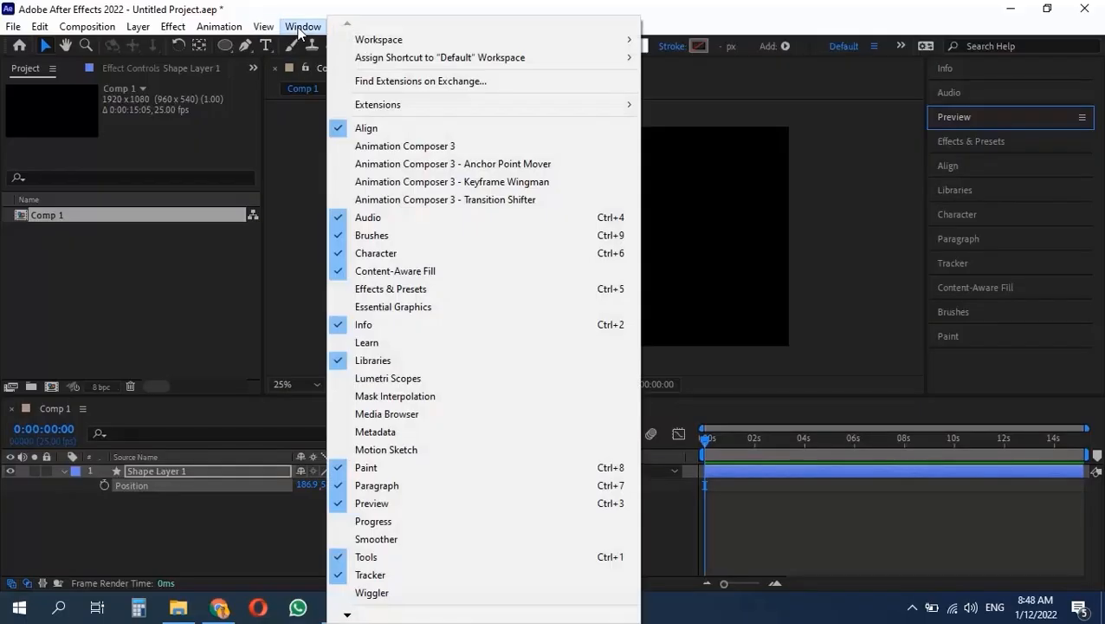
left_click(387, 451)
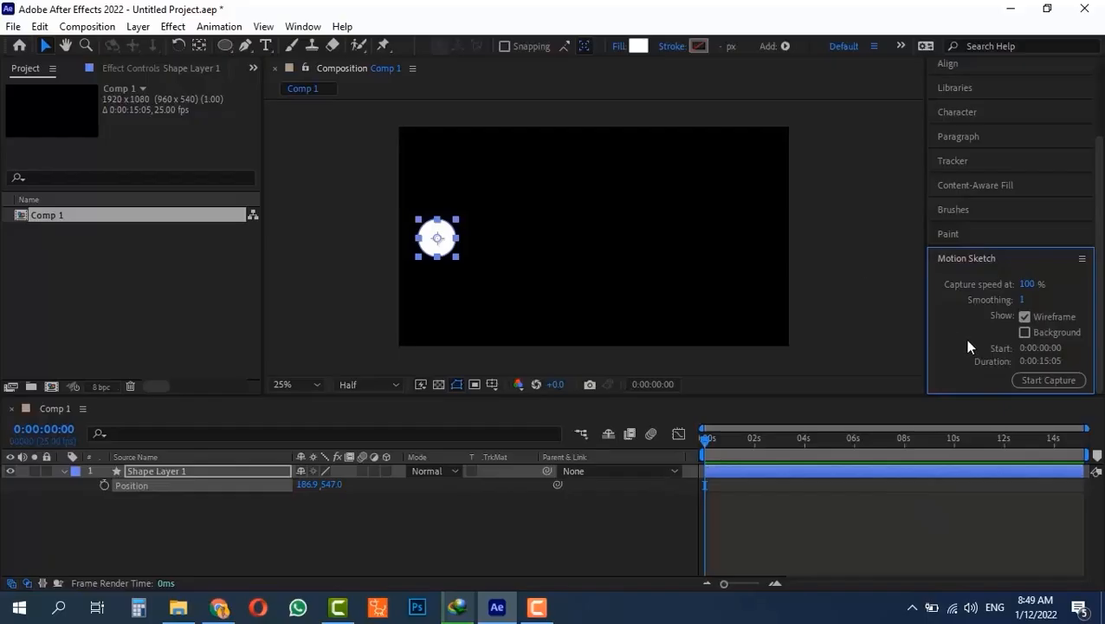
left_click(1023, 299)
- Capture a wavy left-to-right Motion Sketch path for the circle and preview it
left_click(1037, 383)
mouse_move(442, 241)
left_mouse_down()
mouse_move(492, 183)
mouse_move(516, 202)
mouse_move(542, 259)
mouse_move(571, 263)
mouse_move(617, 183)
mouse_move(633, 178)
mouse_move(694, 243)
mouse_move(842, 273)
left_mouse_up()
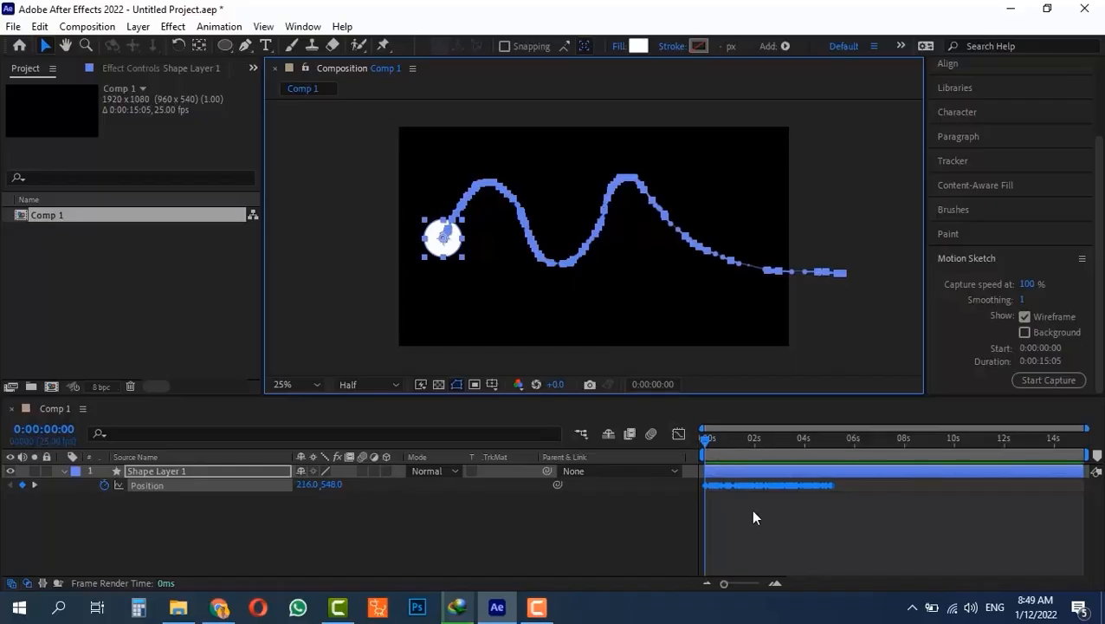
scroll(776, 525, "up", 6)
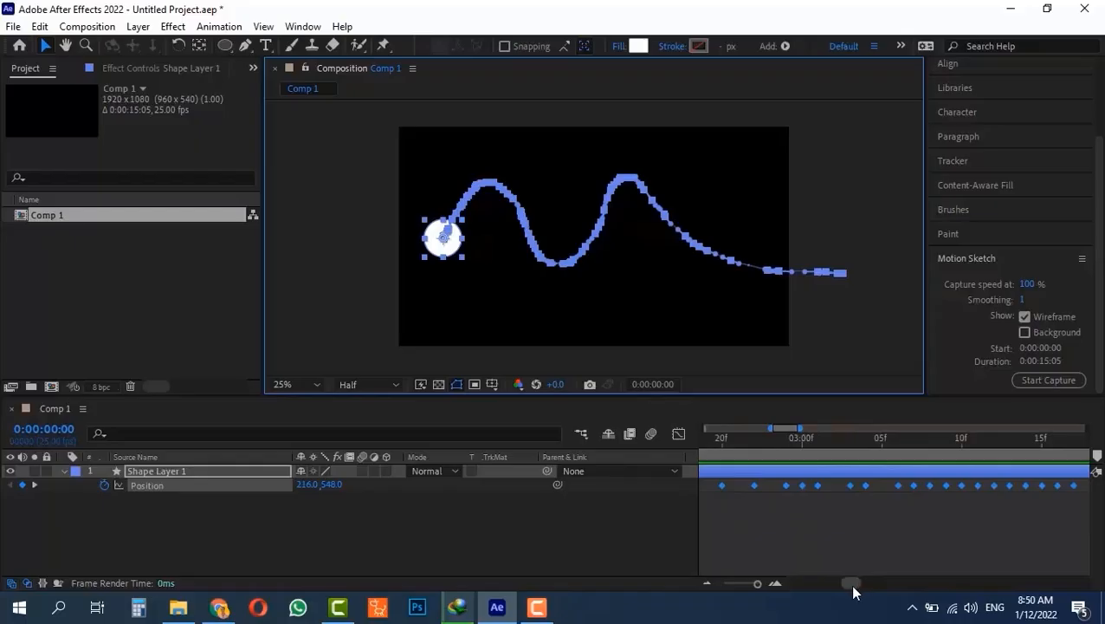
left_click_drag(851, 585, 777, 585)
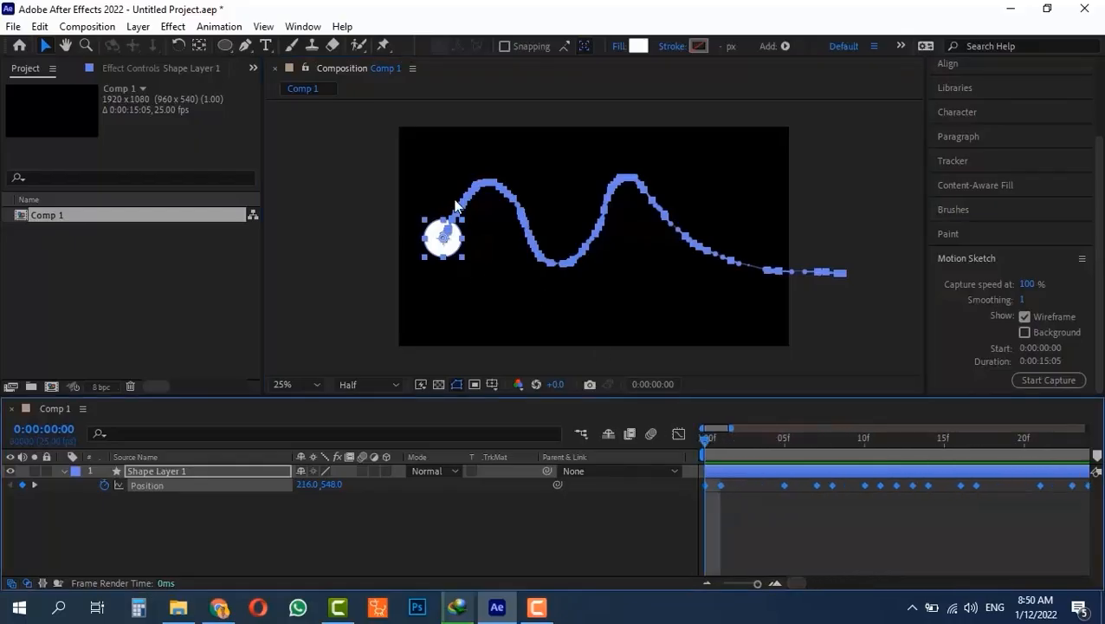
key("space")
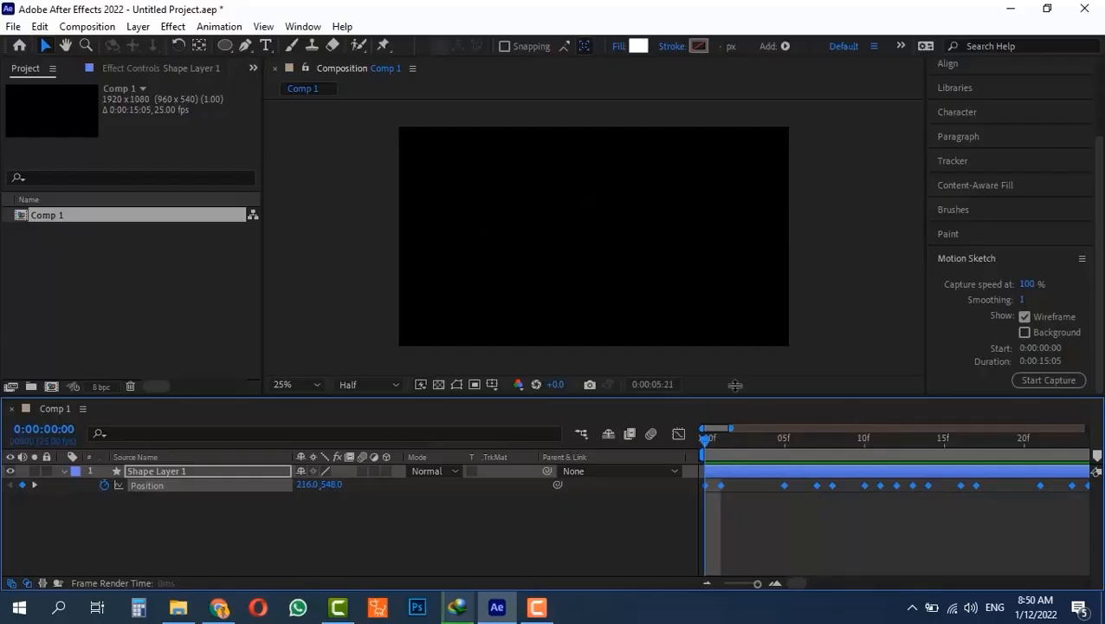
- Delete the sketched Position keyframes and move the static circle back to 152.0,612.0
key("space")
key("comma")
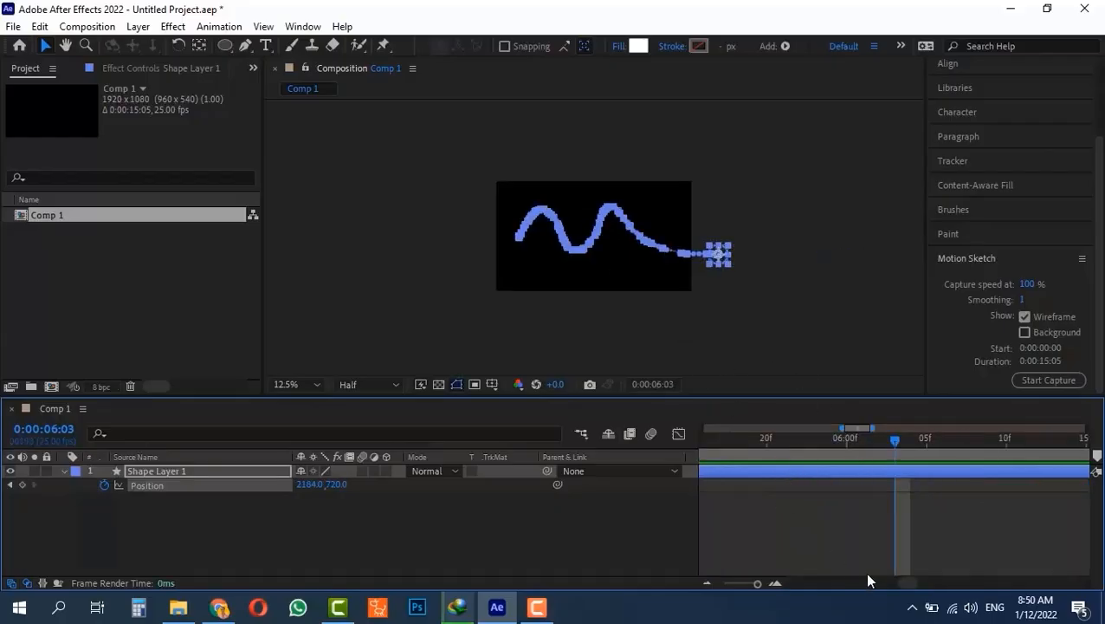
left_click_drag(913, 585, 770, 584)
key("Delete")
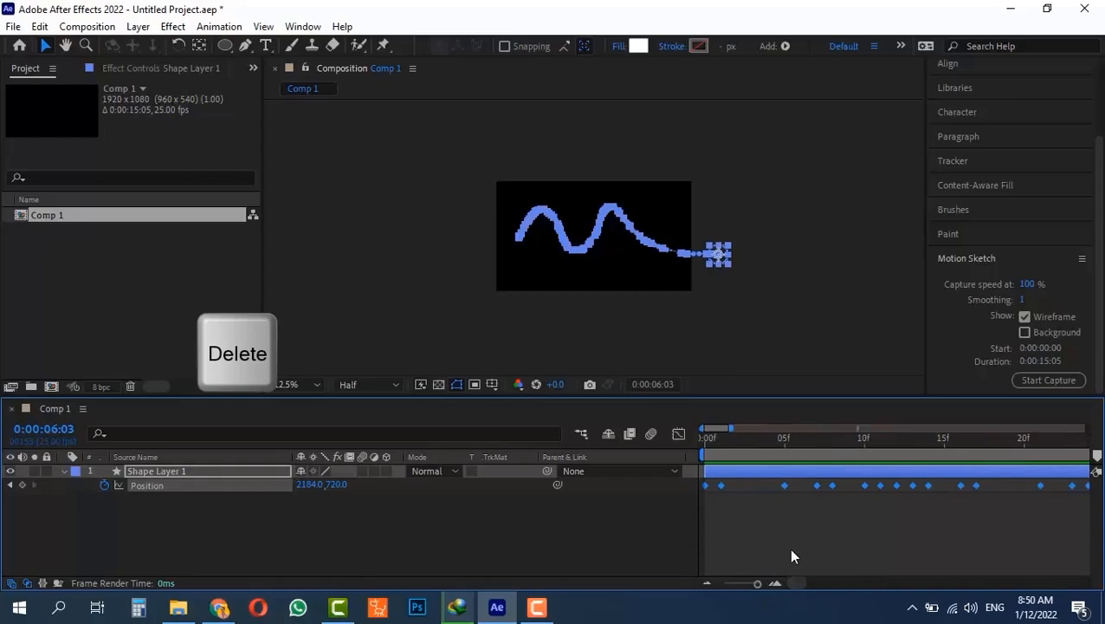
scroll(788, 551, "down", 6)
key("Delete")
left_click_drag(752, 438, 672, 439)
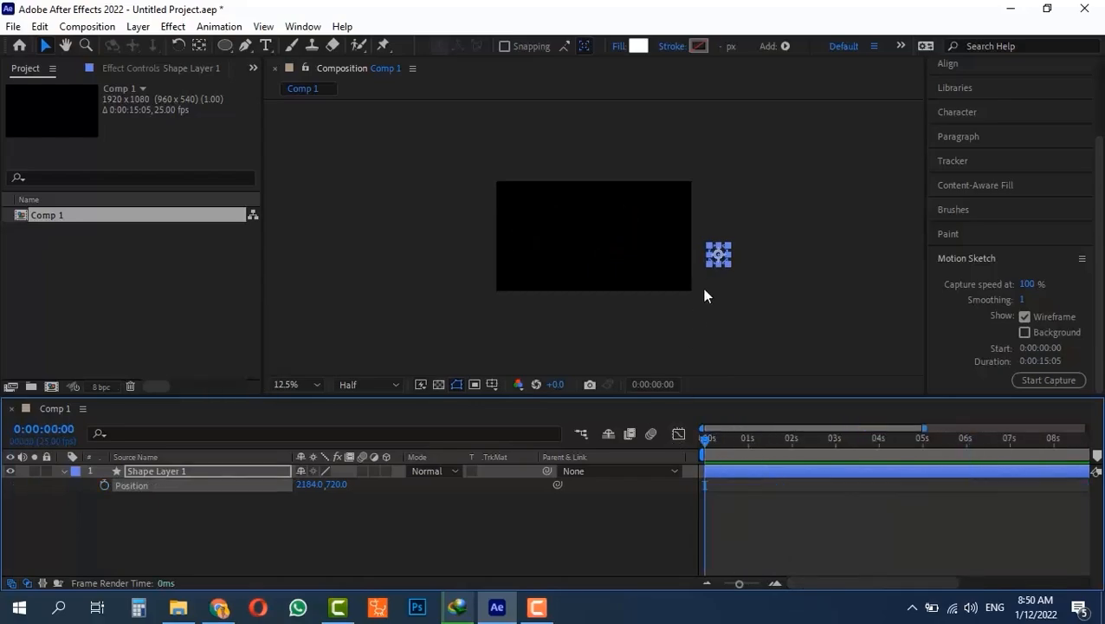
key("period")
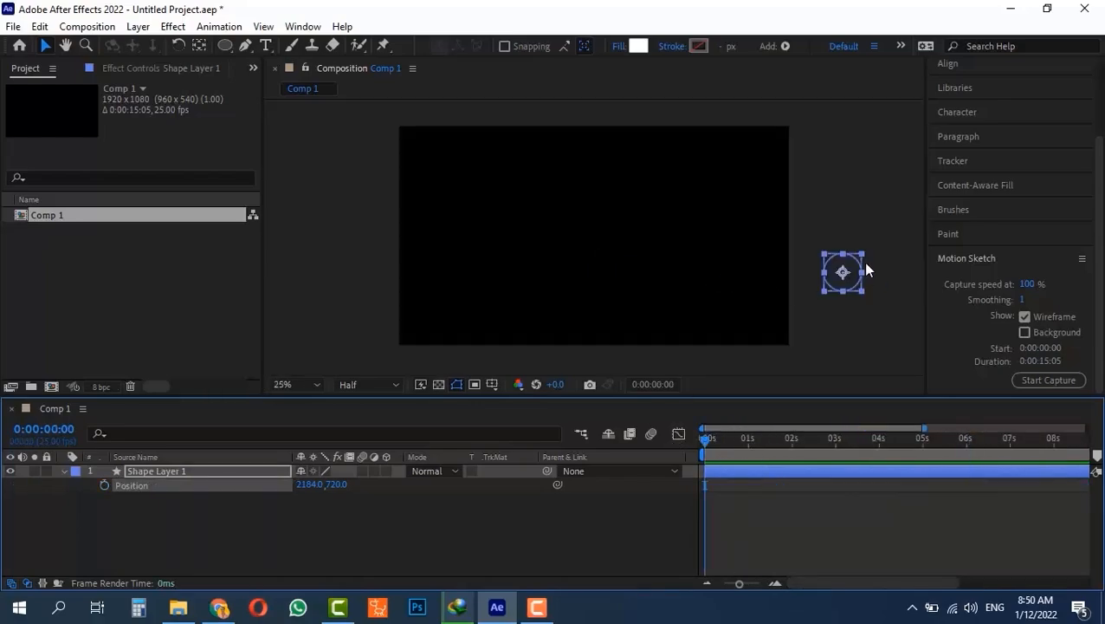
mouse_move(861, 267)
left_mouse_down()
mouse_move(664, 245)
mouse_move(430, 250)
left_mouse_up()
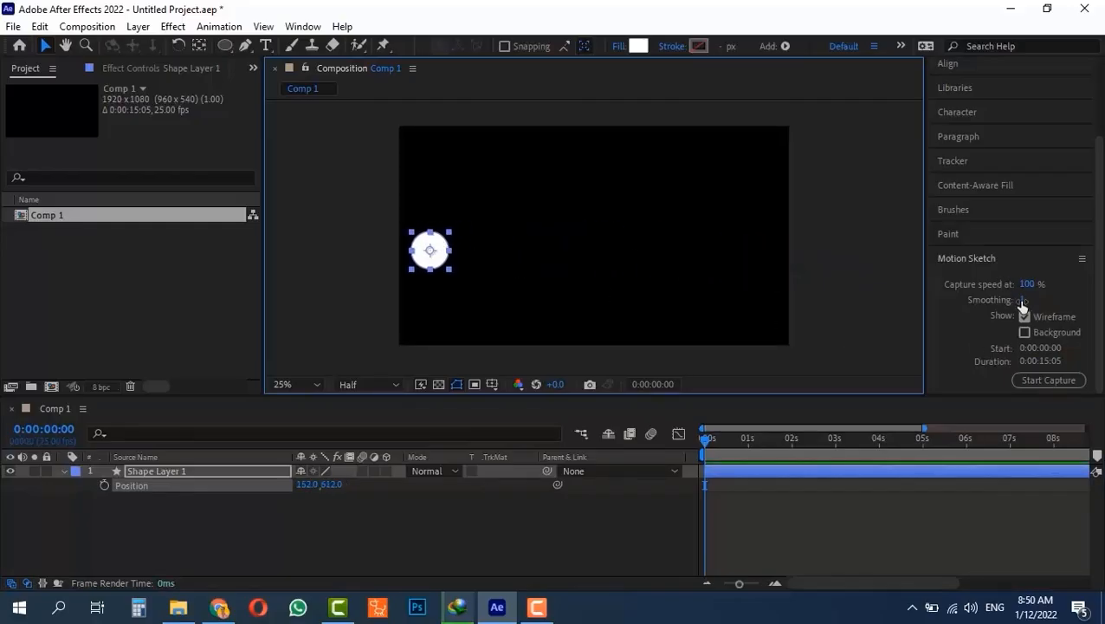
- With Smoothing at 5, sketch a new wavy path starting at 188.0,576.0 and play it back
mouse_move(1022, 302)
left_mouse_down()
mouse_move(1036, 301)
mouse_move(1025, 303)
left_mouse_up()
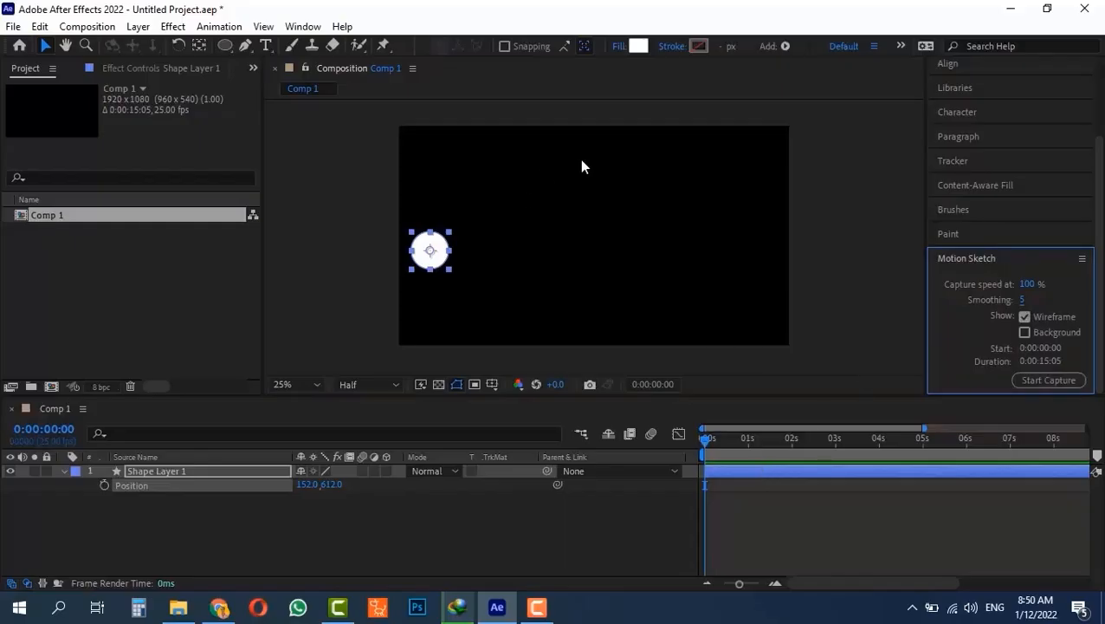
left_click(1031, 382)
mouse_move(431, 252)
left_mouse_down()
mouse_move(467, 206)
mouse_move(501, 188)
mouse_move(543, 191)
mouse_move(635, 252)
mouse_move(663, 257)
mouse_move(684, 254)
mouse_move(708, 218)
mouse_move(743, 202)
mouse_move(866, 279)
left_mouse_up()
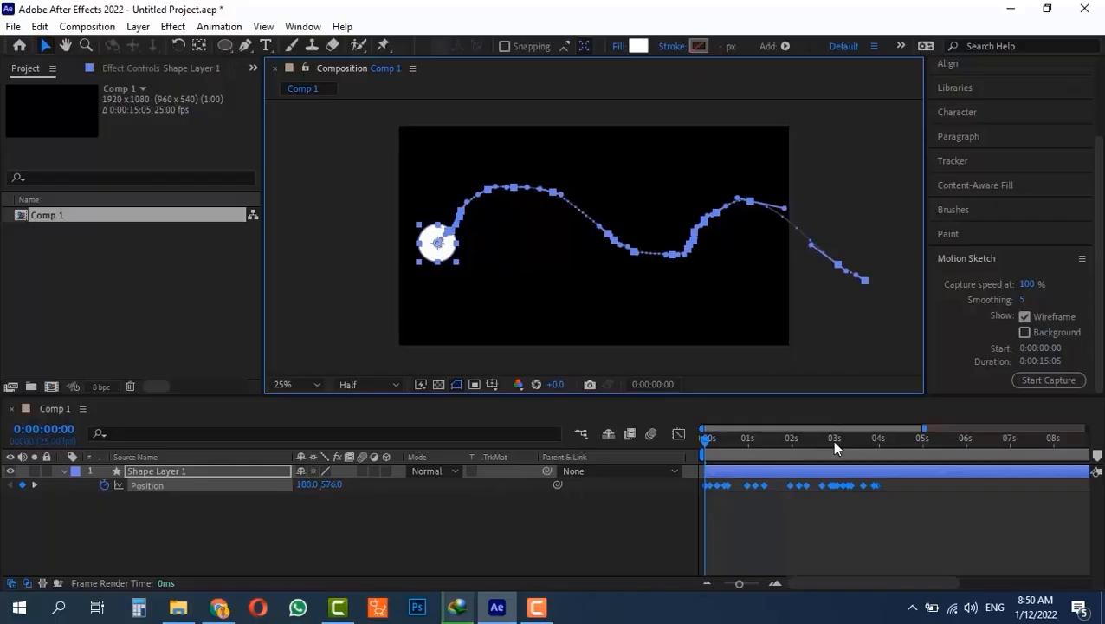
left_click_drag(831, 439, 646, 439)
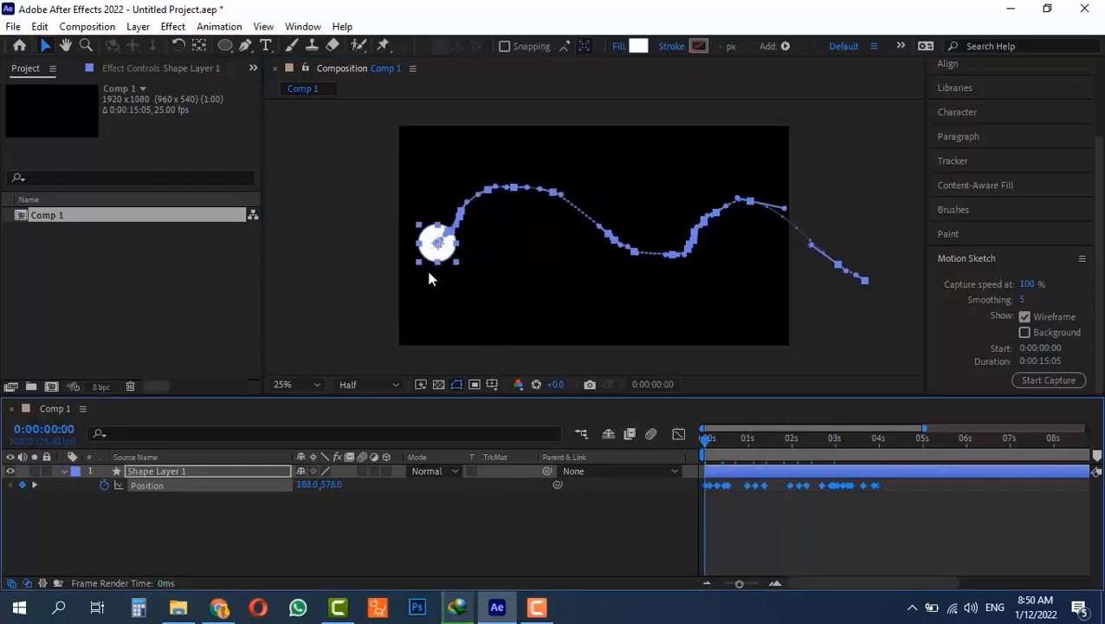
key("space")
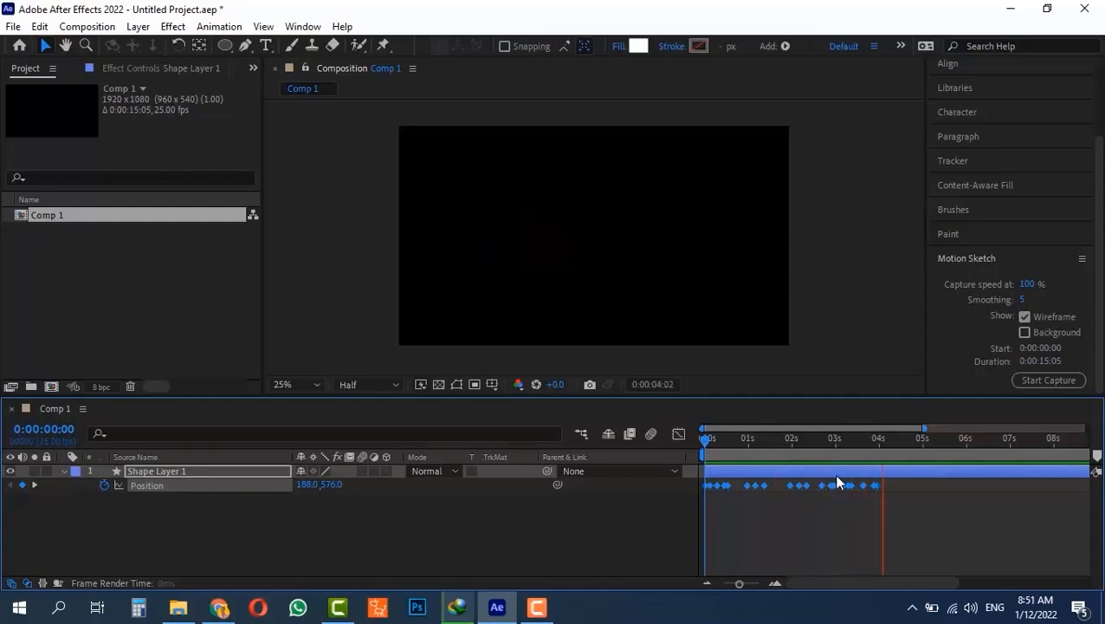
- Stop playback, delete all recorded Position keyframes, and return to the start
key("space")
left_click_drag(891, 484, 669, 508)
key("Delete")
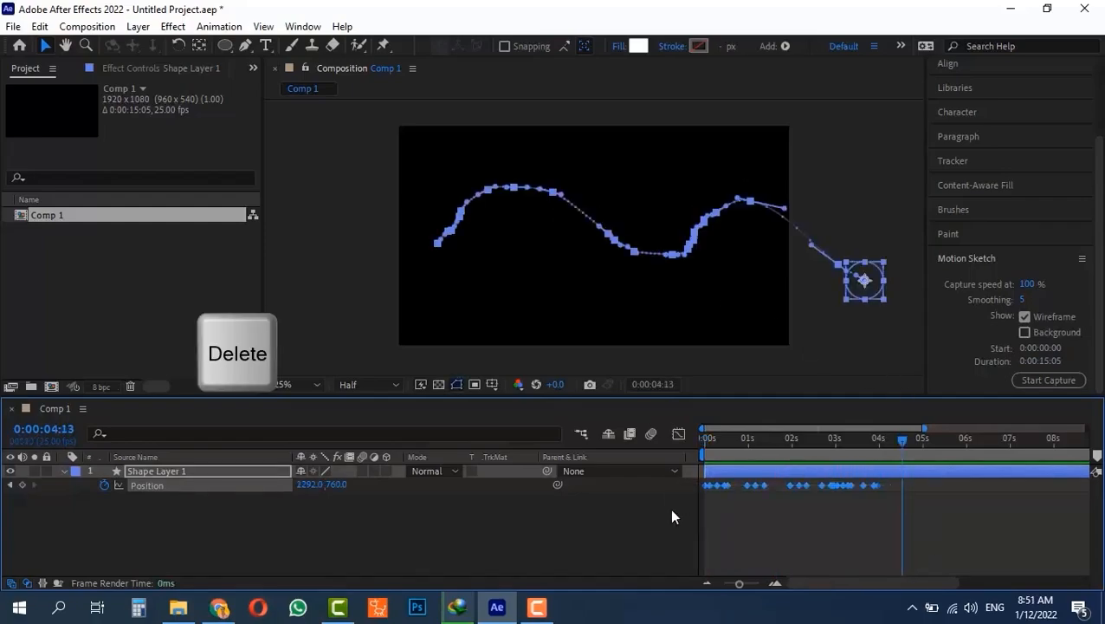
left_click_drag(817, 444, 634, 448)
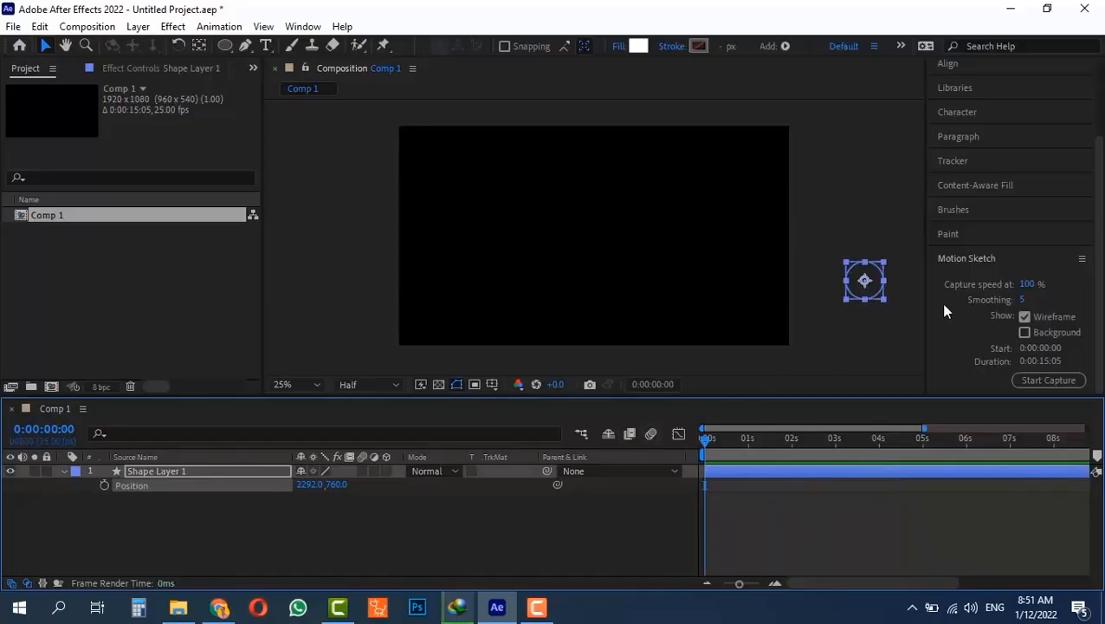
- Set Smoothing to 10 and sketch a smoother right-to-left path for the circle
left_click(1058, 305)
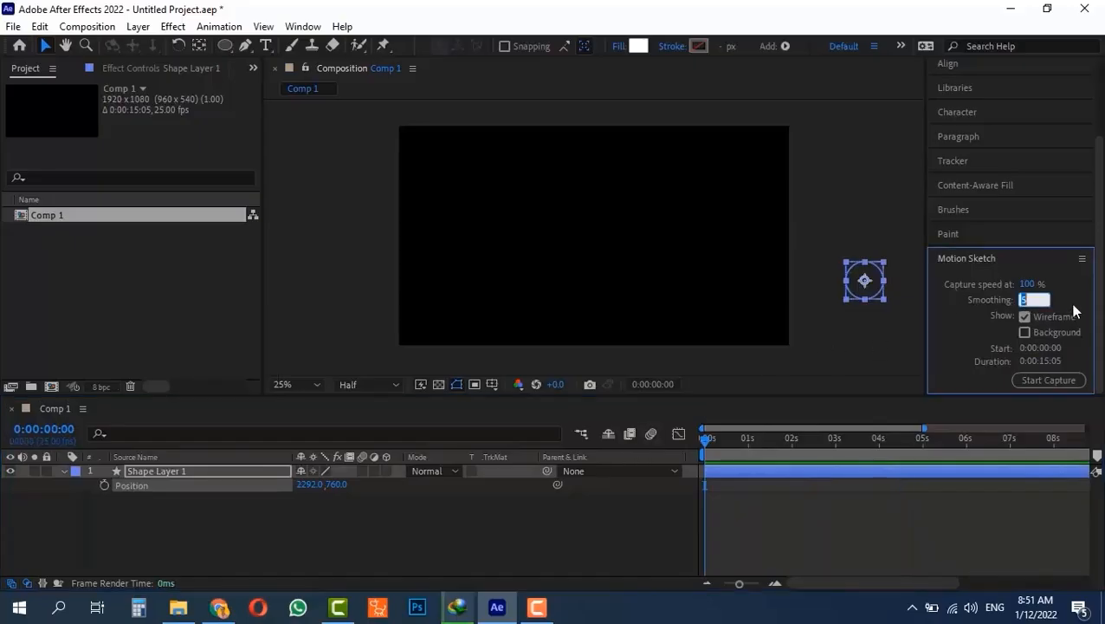
type("10")
key("Return")
left_click(1046, 380)
mouse_move(865, 279)
left_mouse_down()
mouse_move(787, 245)
mouse_move(652, 219)
mouse_move(489, 289)
mouse_move(266, 261)
mouse_move(297, 271)
left_mouse_up()
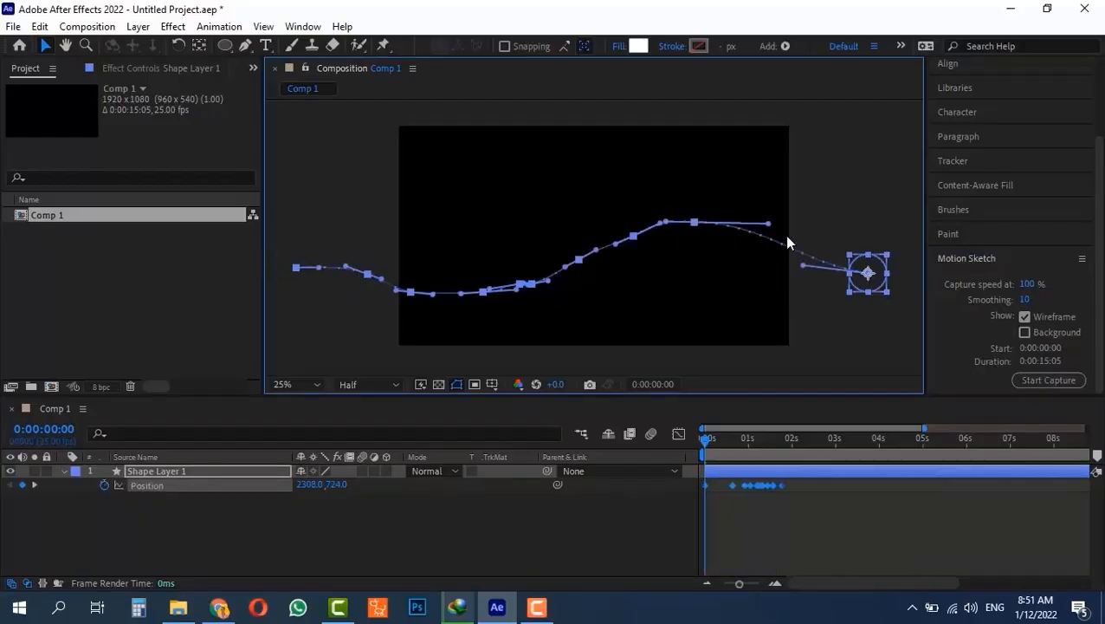
left_click_drag(767, 440, 703, 440)
scroll(750, 500, "up", 2, "alt")
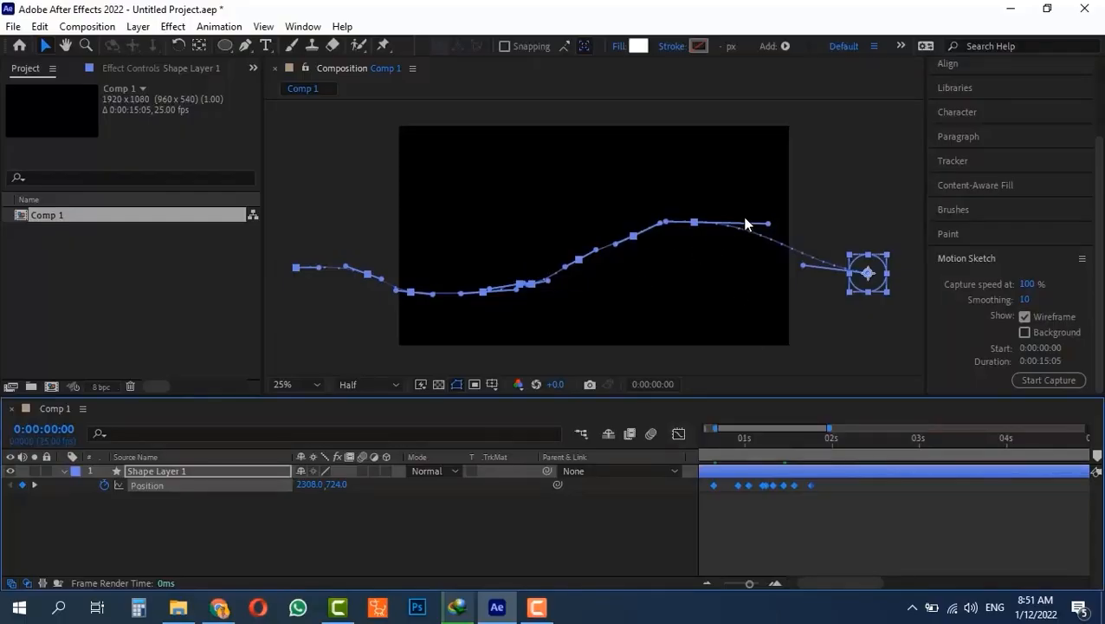
left_click_drag(768, 224, 772, 227)
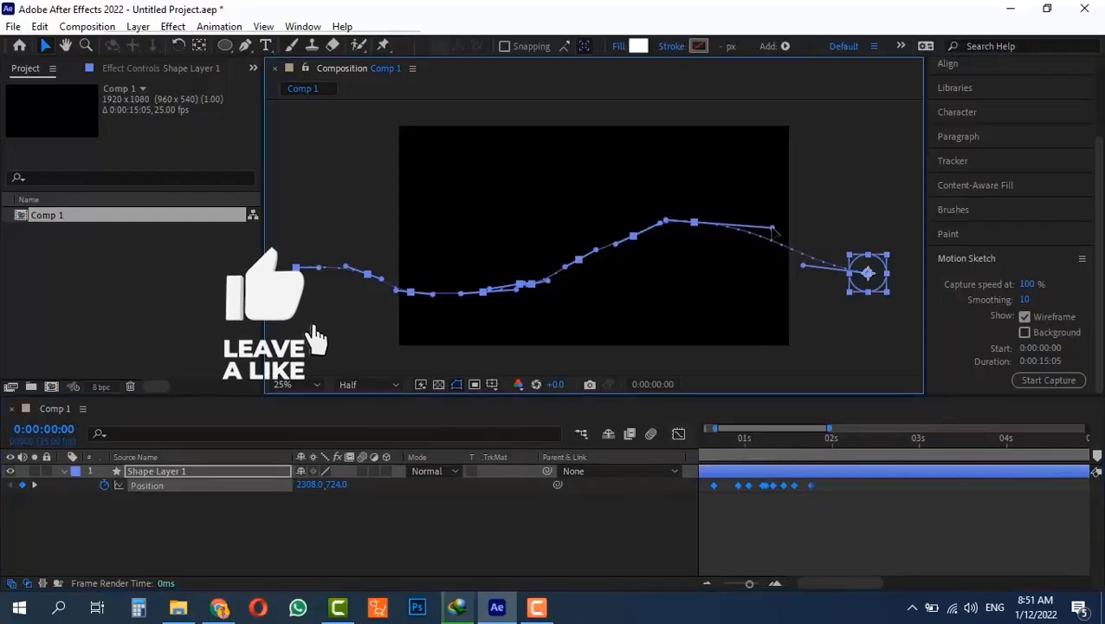
scroll(693, 231, "up", 2)
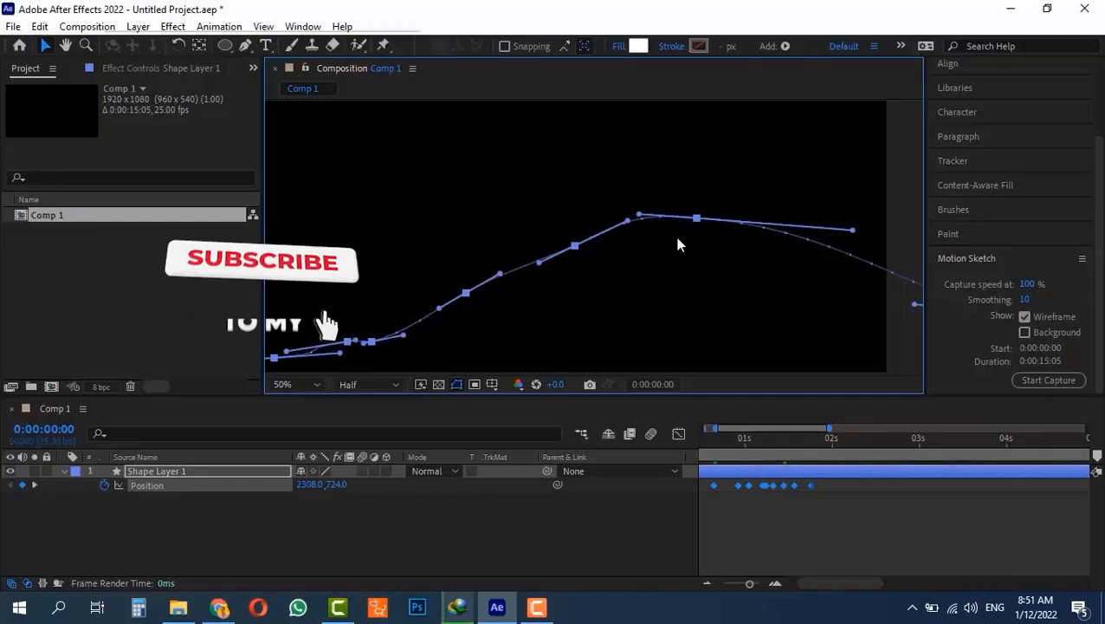
left_click(693, 234)
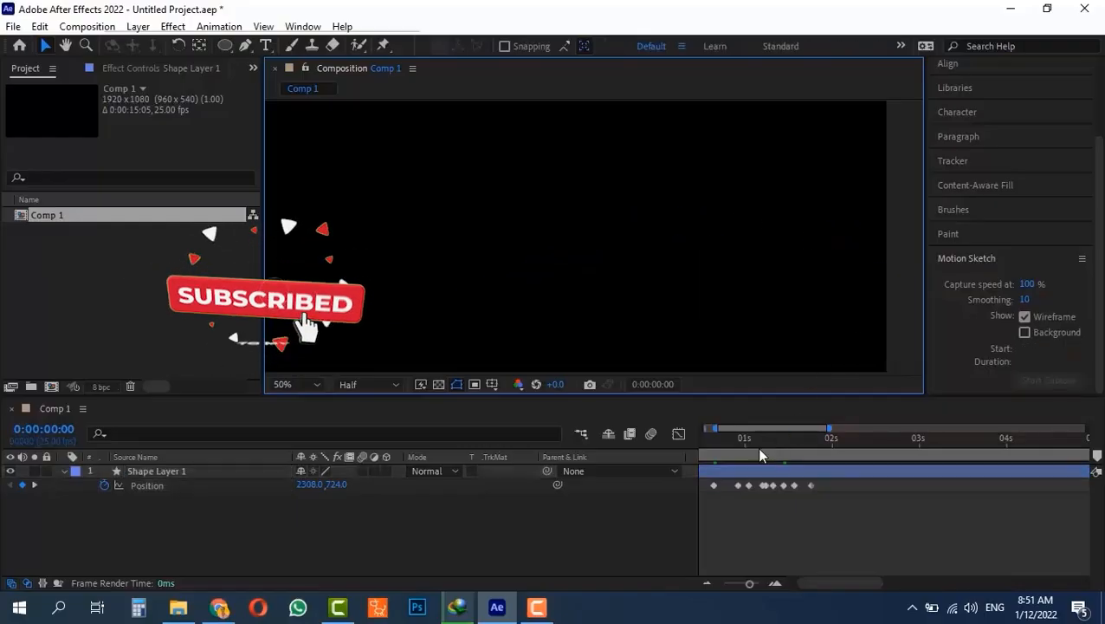
left_click(713, 485)
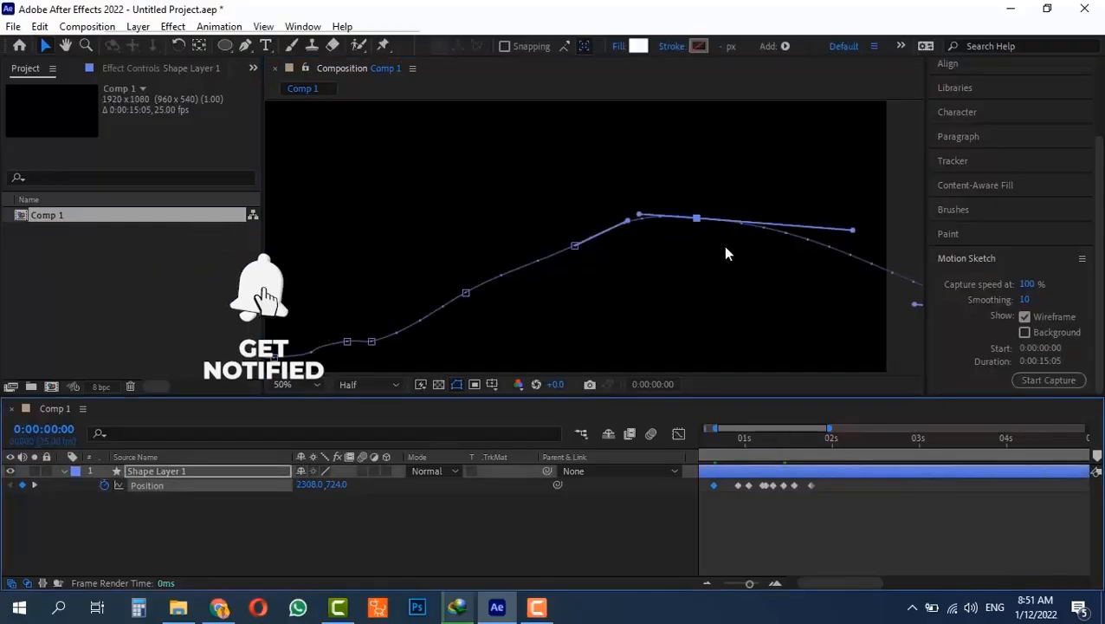
left_click(574, 246)
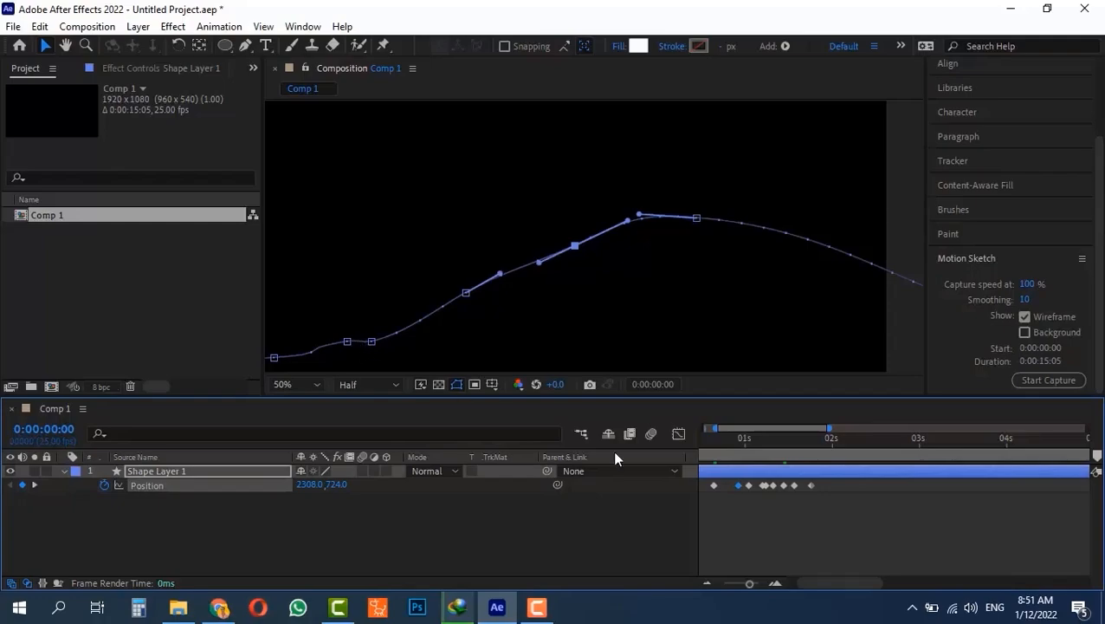
left_click(748, 486)
left_click(742, 483)
- Delete the Position keyframe at 0:00:01:05 in the timeline
left_click(748, 486)
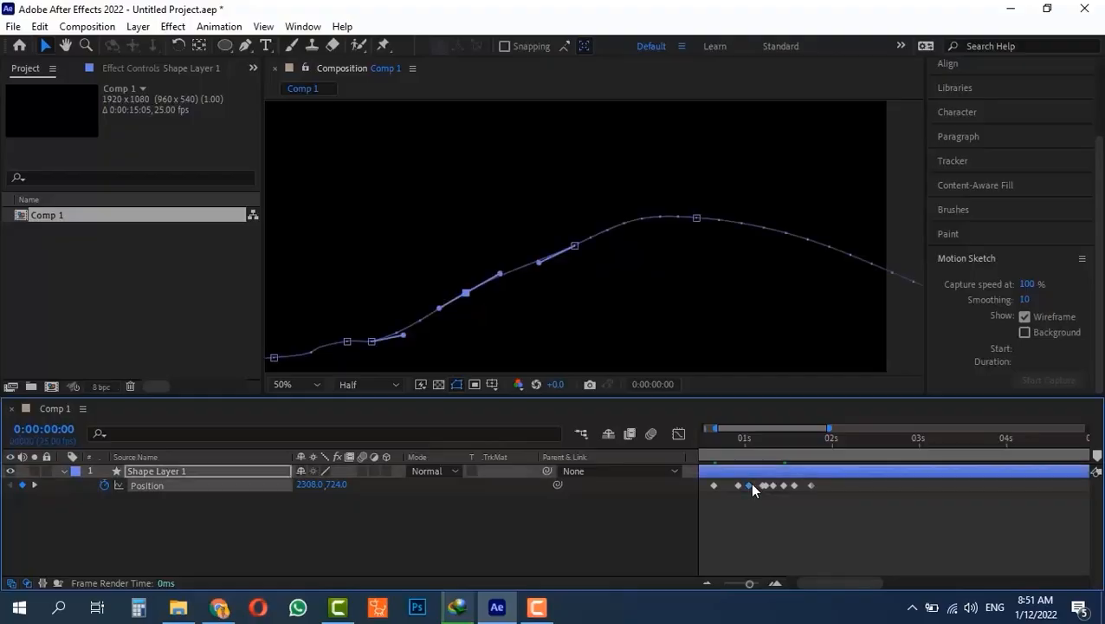
scroll(785, 495, "up", 3, "alt")
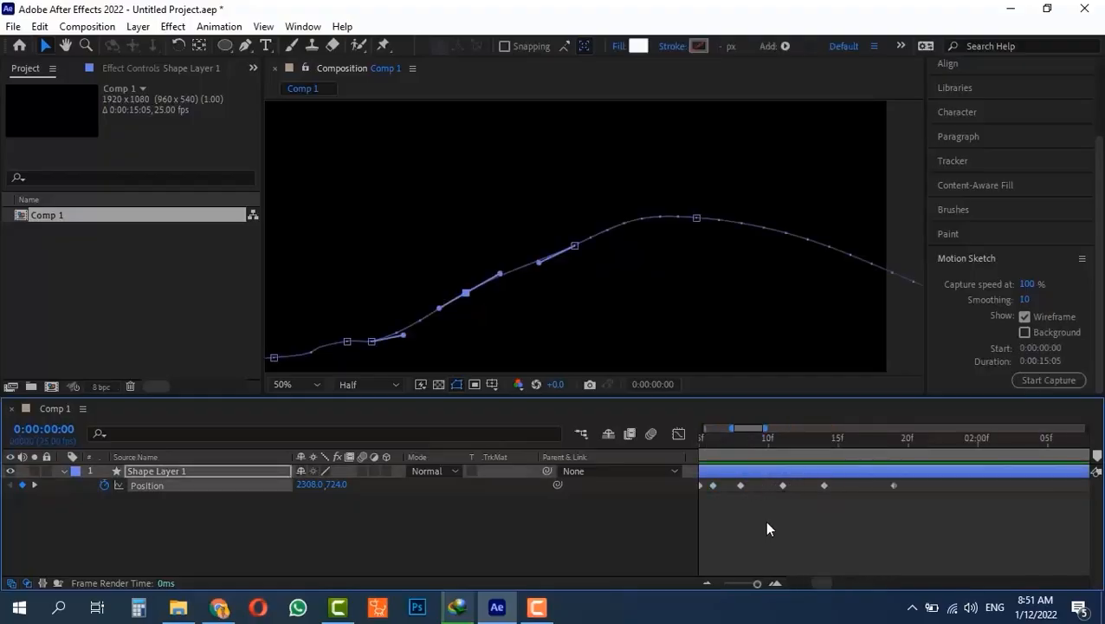
scroll(754, 512, "up", 2, "alt")
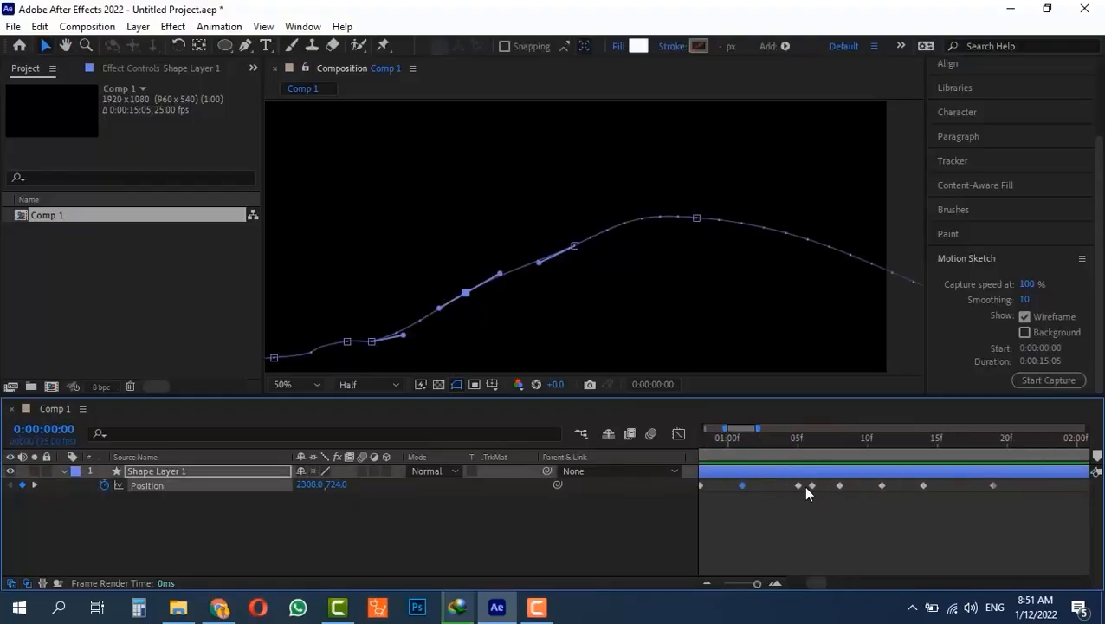
left_click(809, 485)
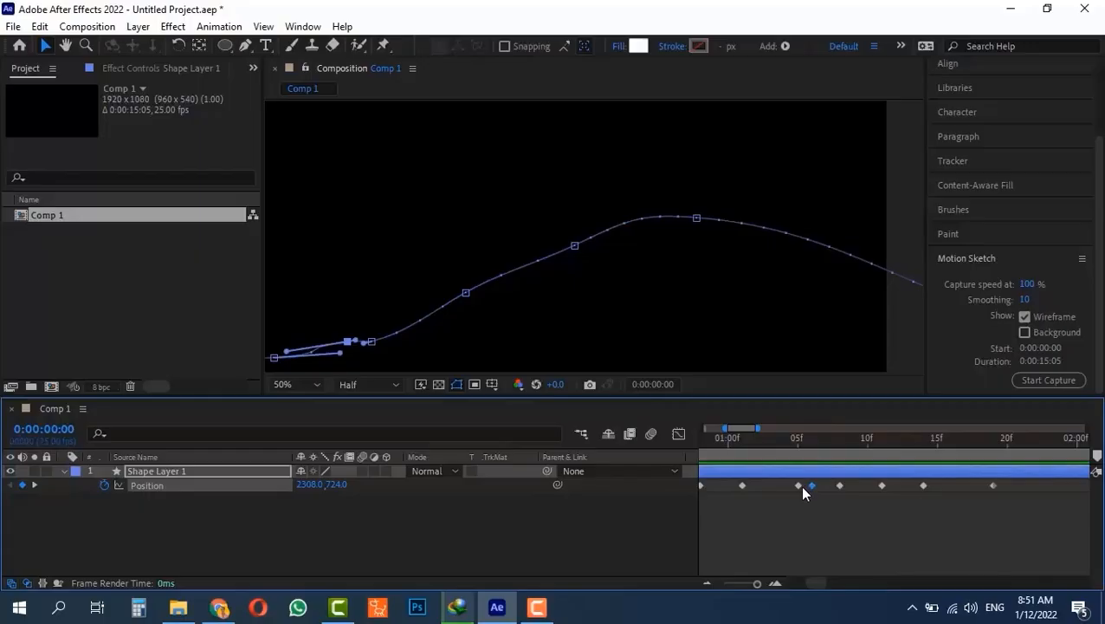
left_click(798, 486)
key("Delete")
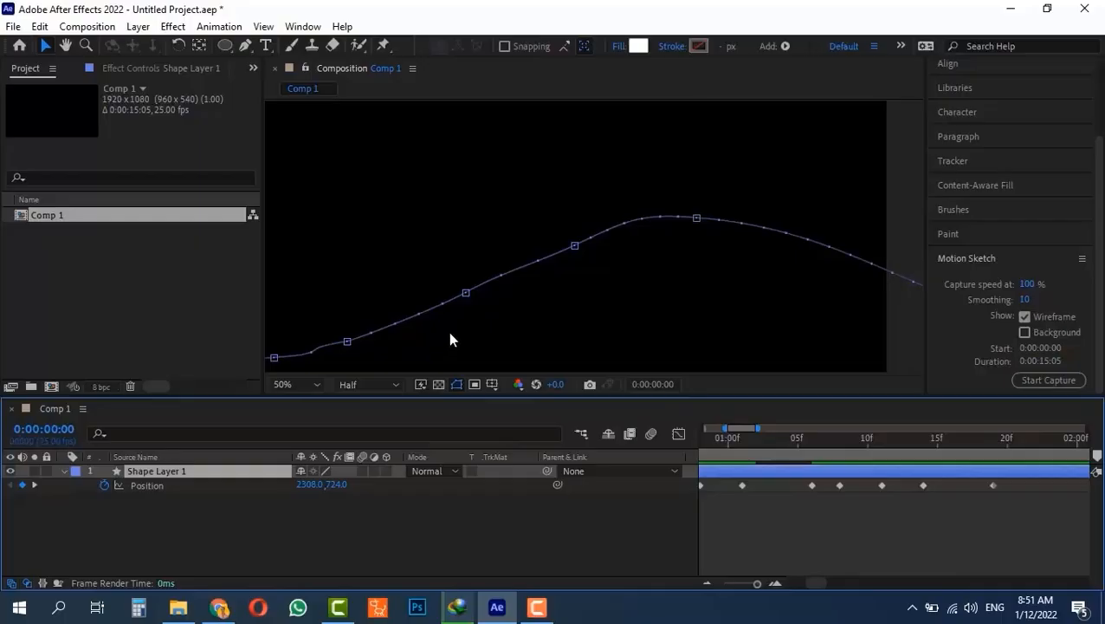
- Delete two more redundant keyframes directly on the motion path
left_click_drag(449, 336, 705, 264)
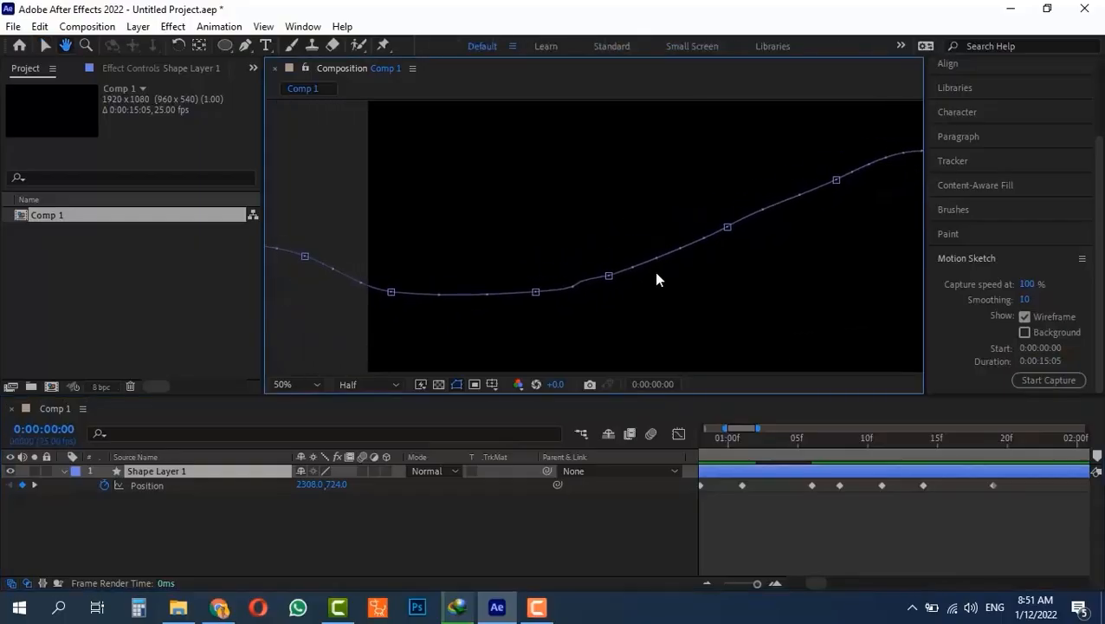
left_click(609, 277)
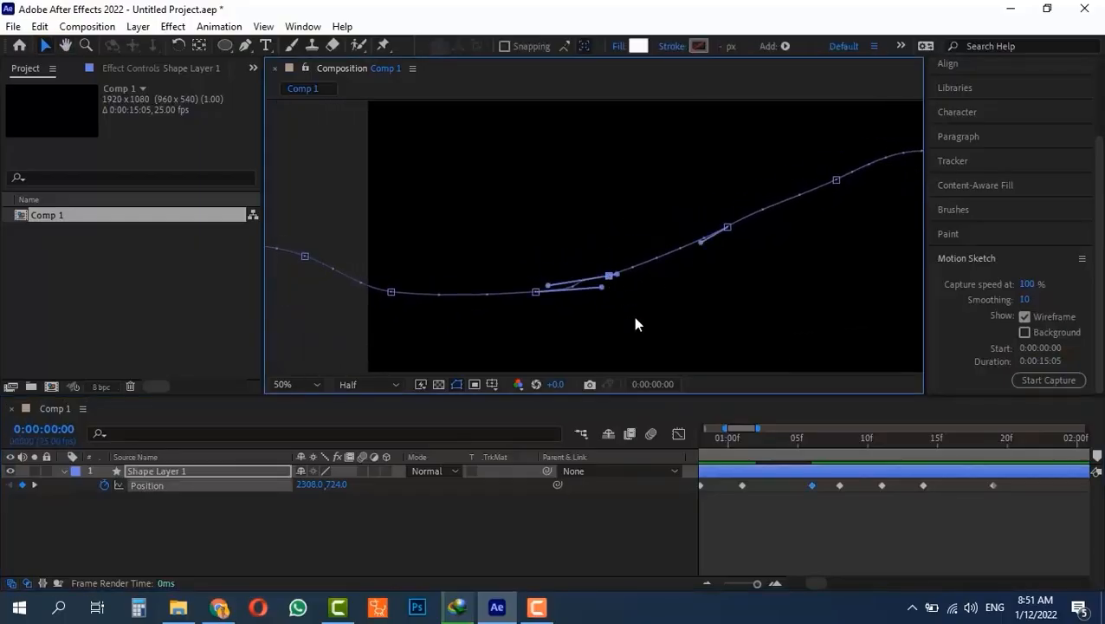
key("Delete")
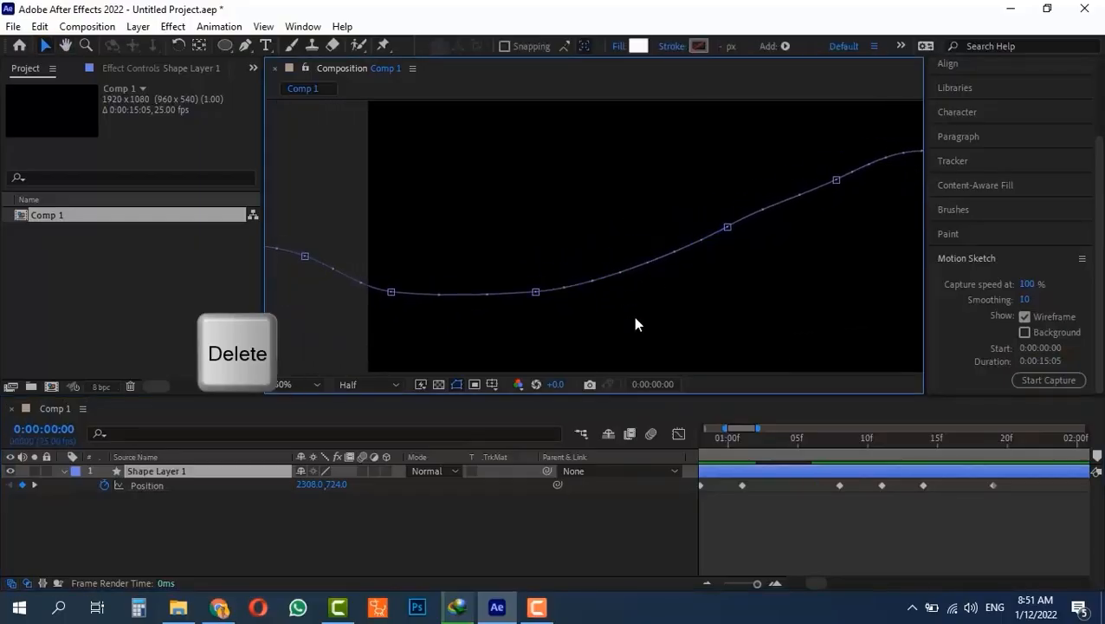
left_click(392, 292)
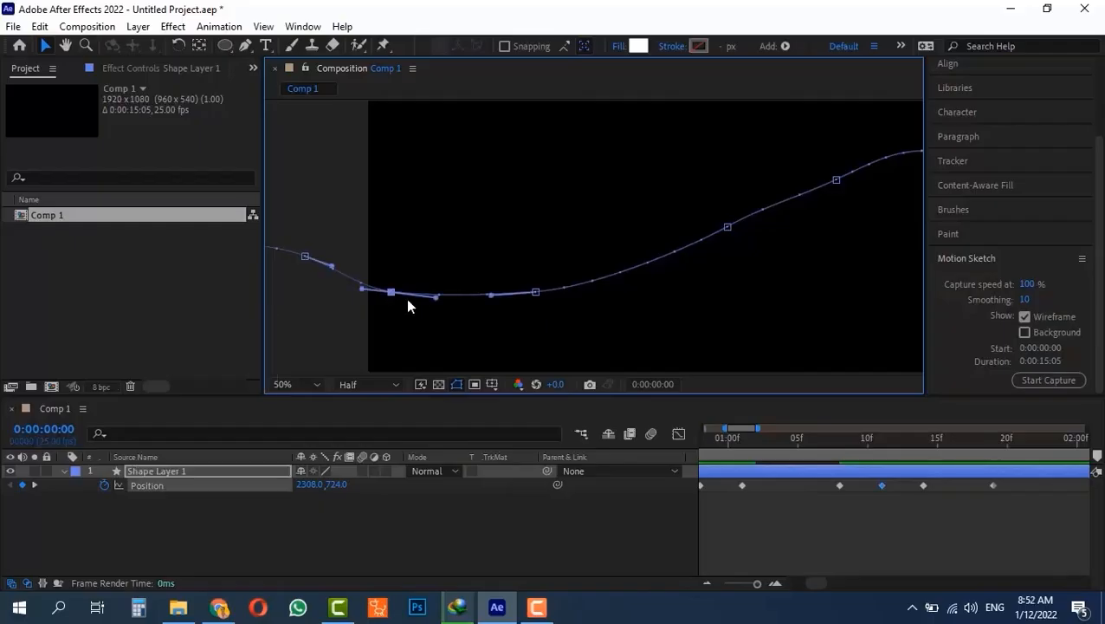
key("Delete")
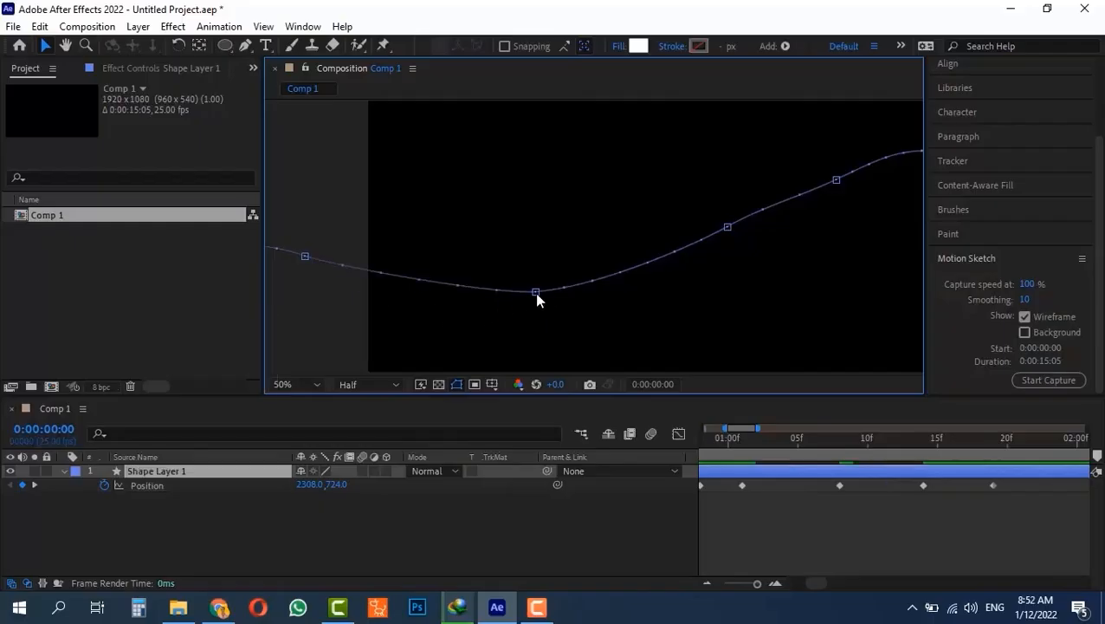
- Drag the Bezier handle at the curve's low point to flatten and smooth it
left_click(536, 294)
left_click_drag(494, 299, 415, 303)
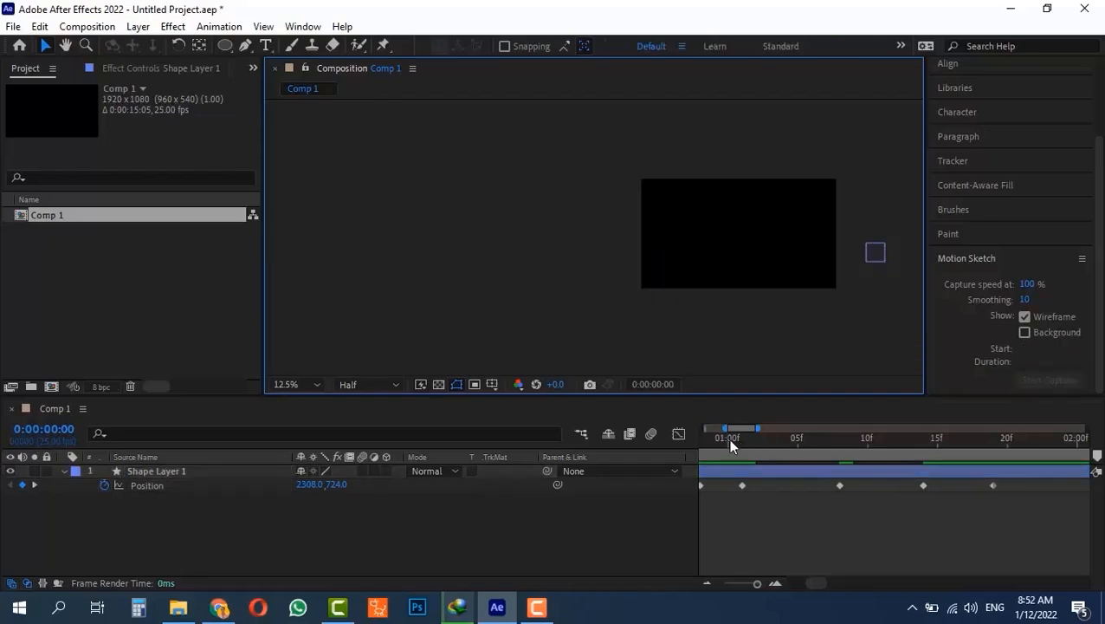
left_click_drag(727, 437, 608, 440)
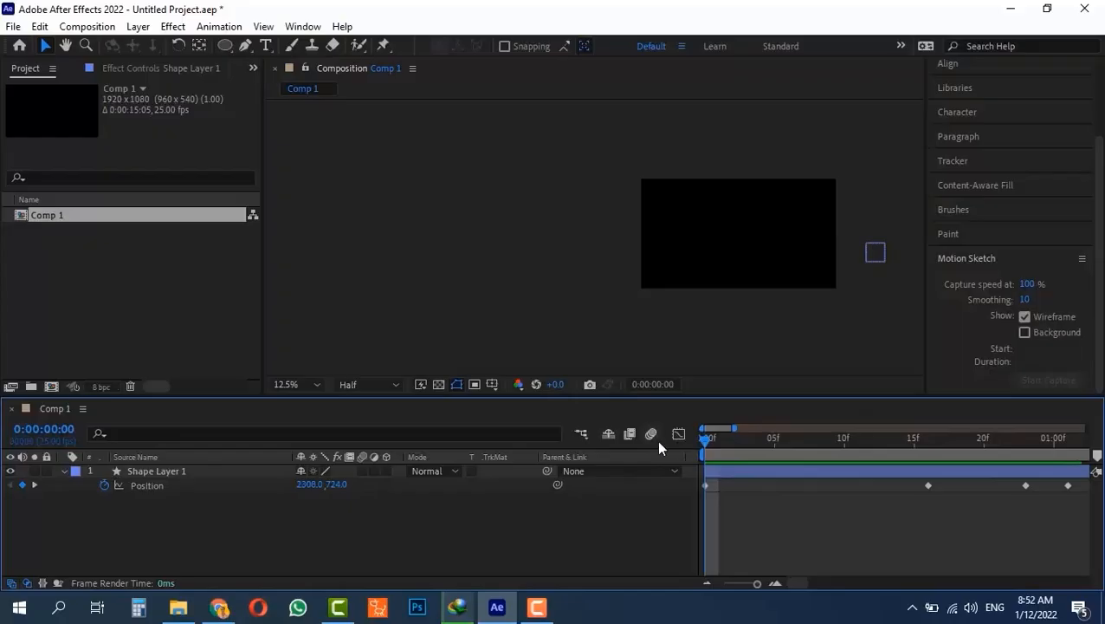
- Preview the motion and end the work area at 2 seconds
key("space")
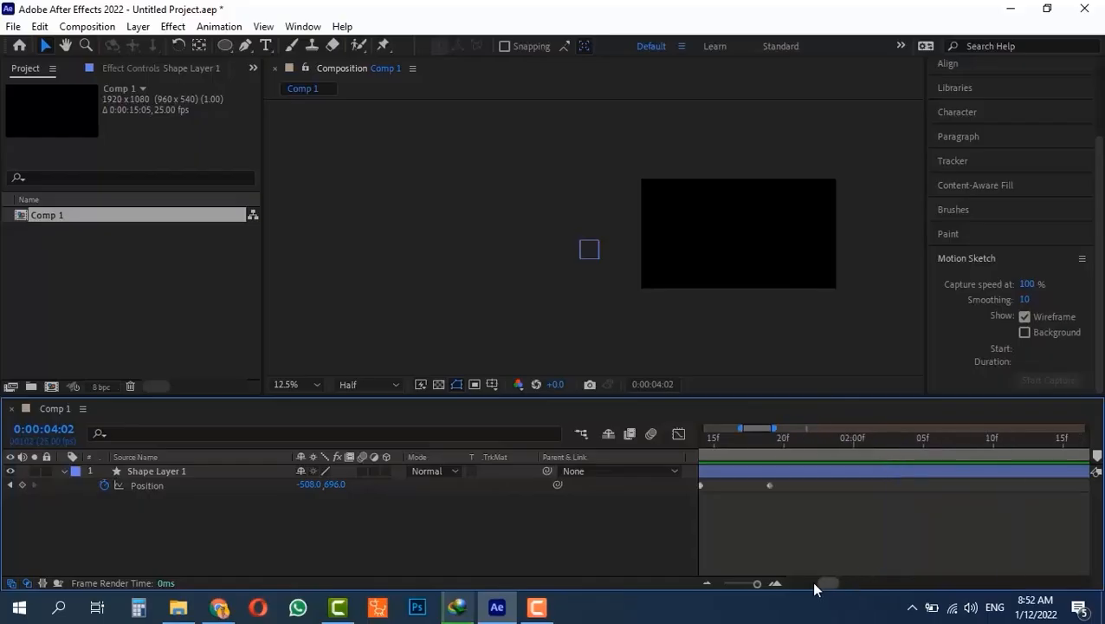
mouse_move(815, 584)
left_mouse_down()
mouse_move(806, 581)
mouse_move(835, 584)
mouse_move(822, 586)
left_mouse_up()
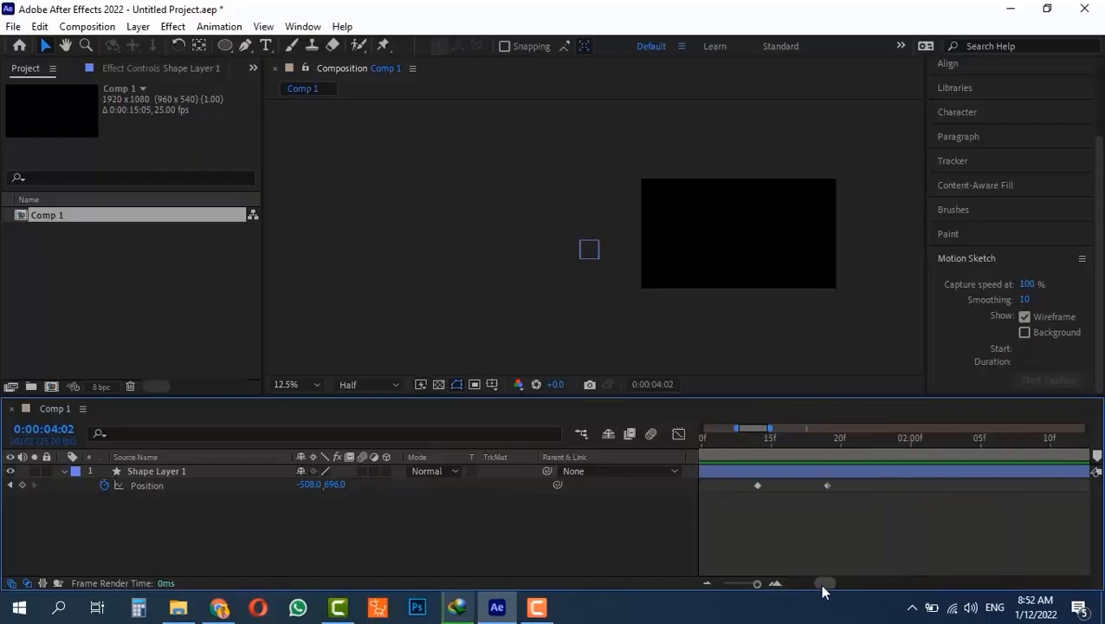
key("n")
left_click(937, 440)
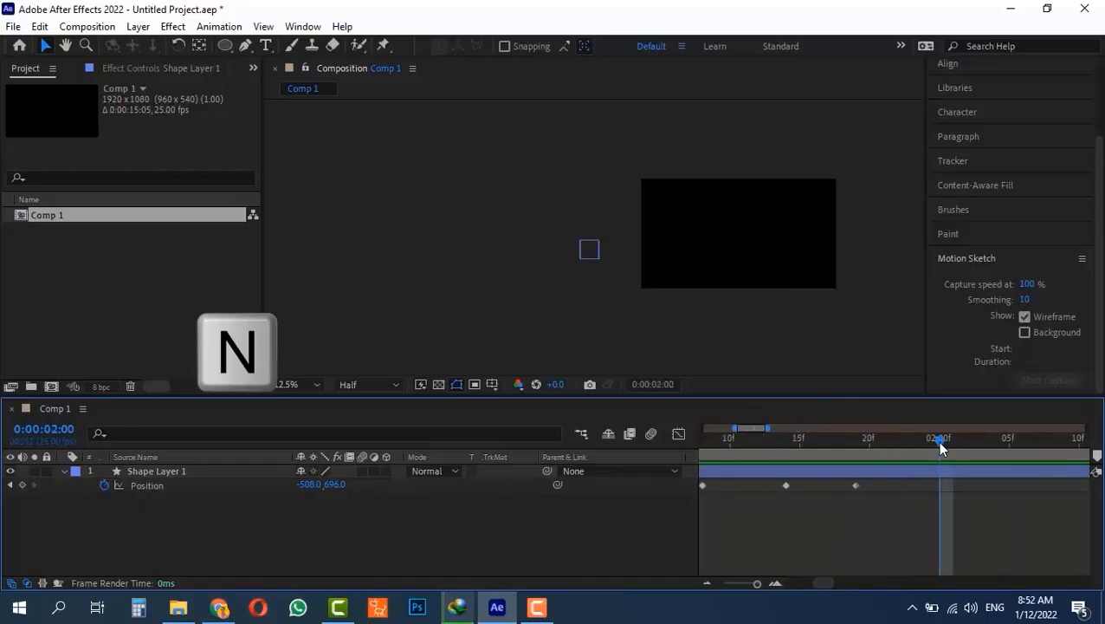
- Preview the two-second work area, then delete all of Shape Layer 1's Position keyframes
key("space")
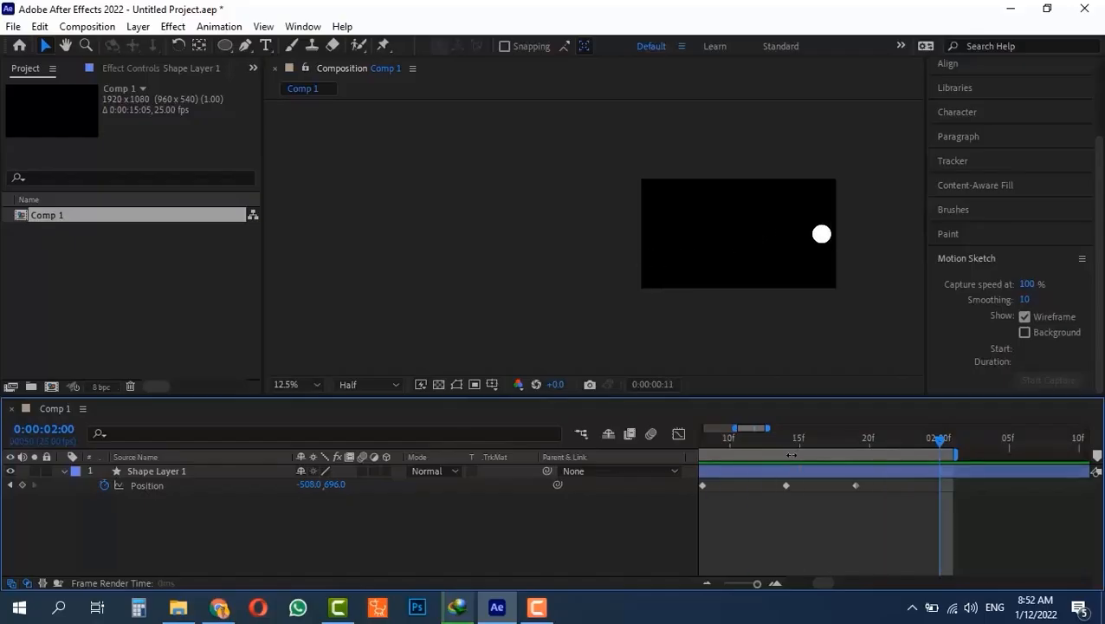
left_click_drag(919, 478, 542, 510)
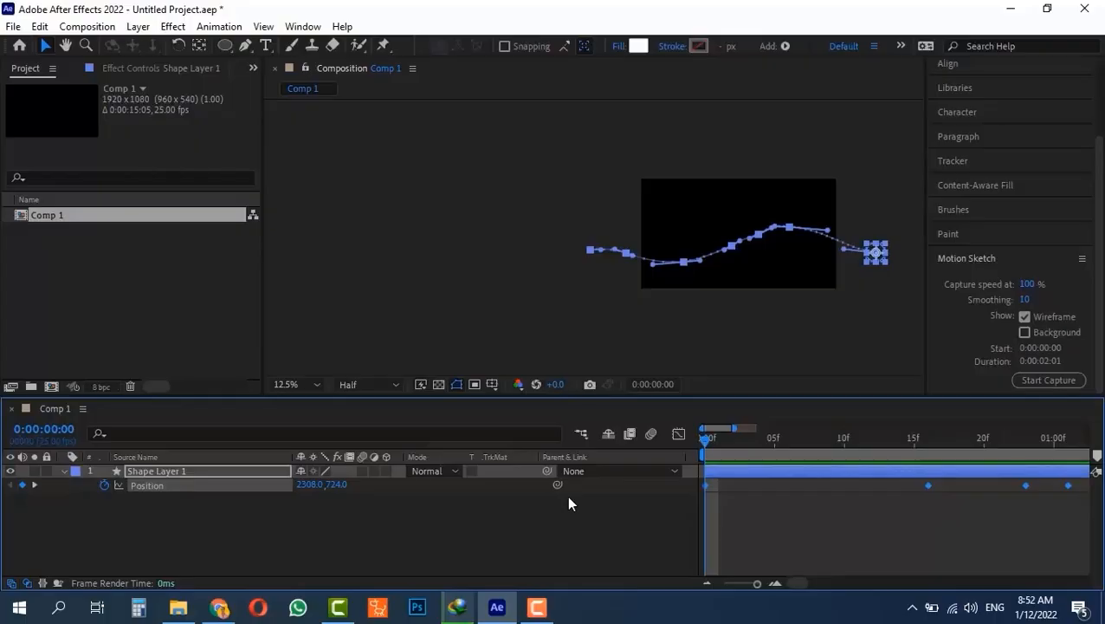
key("Delete")
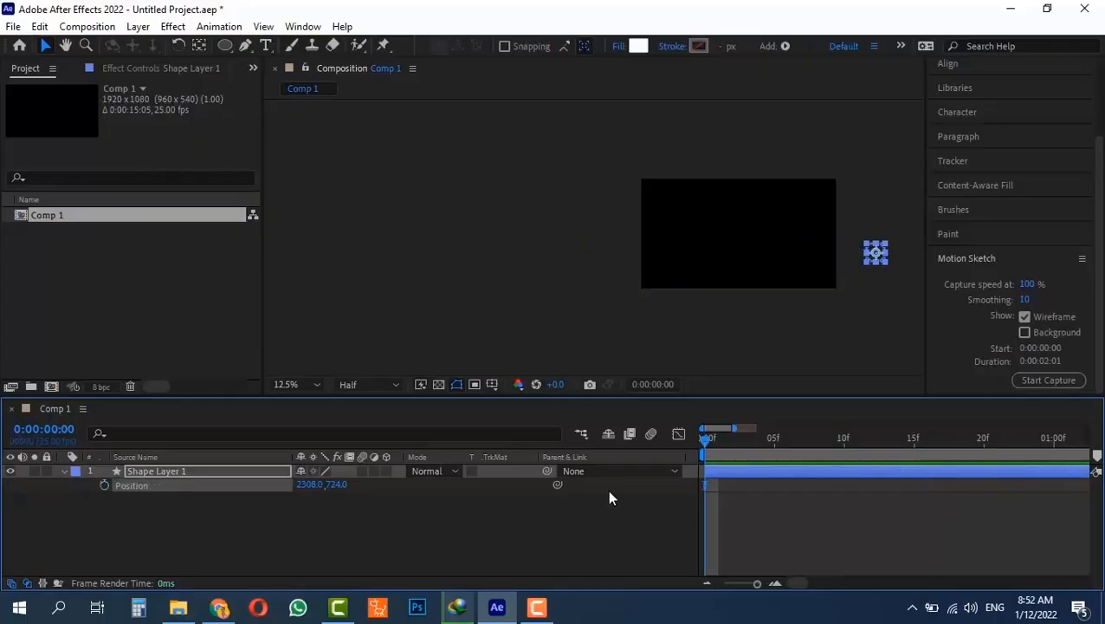
- Set Motion Sketch smoothing to 1 and sketch a new right-to-left path for the circle
left_click(1023, 299)
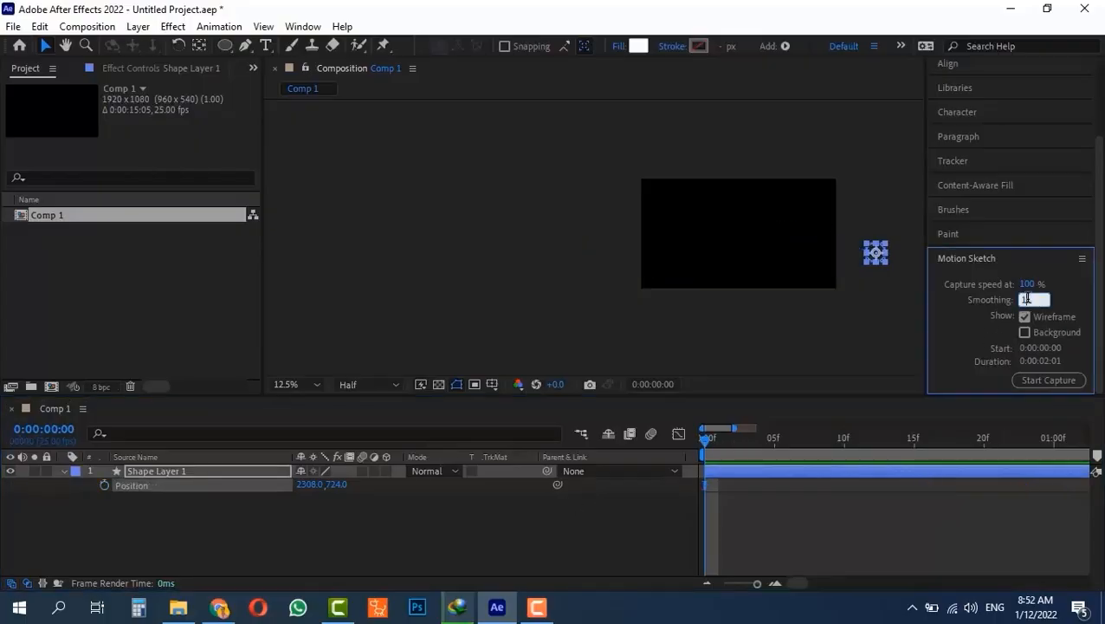
type("1")
left_click(785, 530)
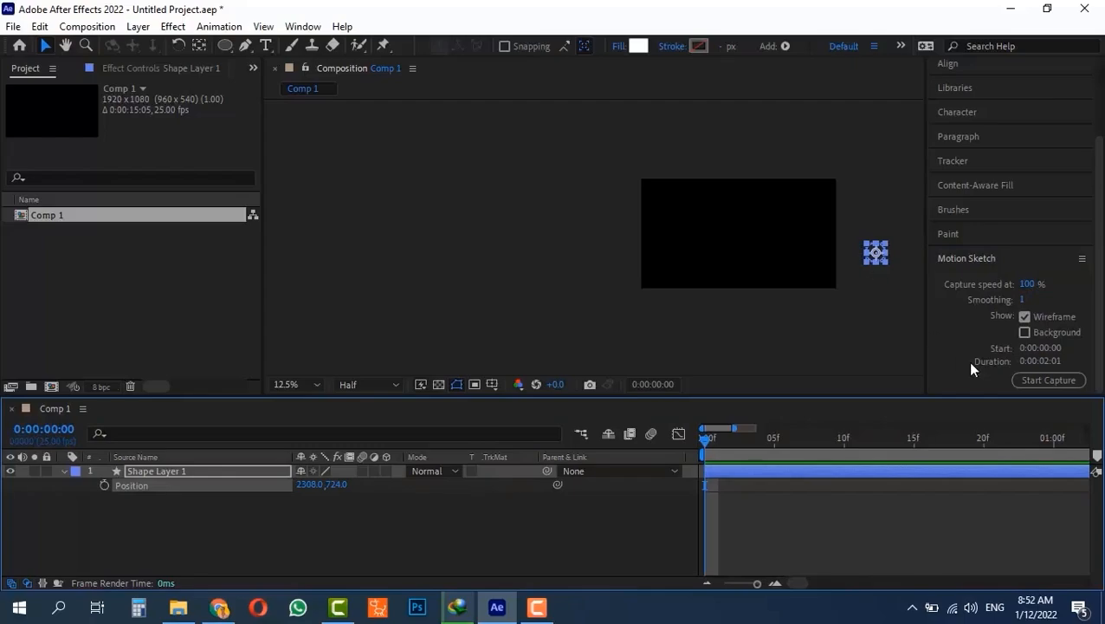
left_click(1049, 380)
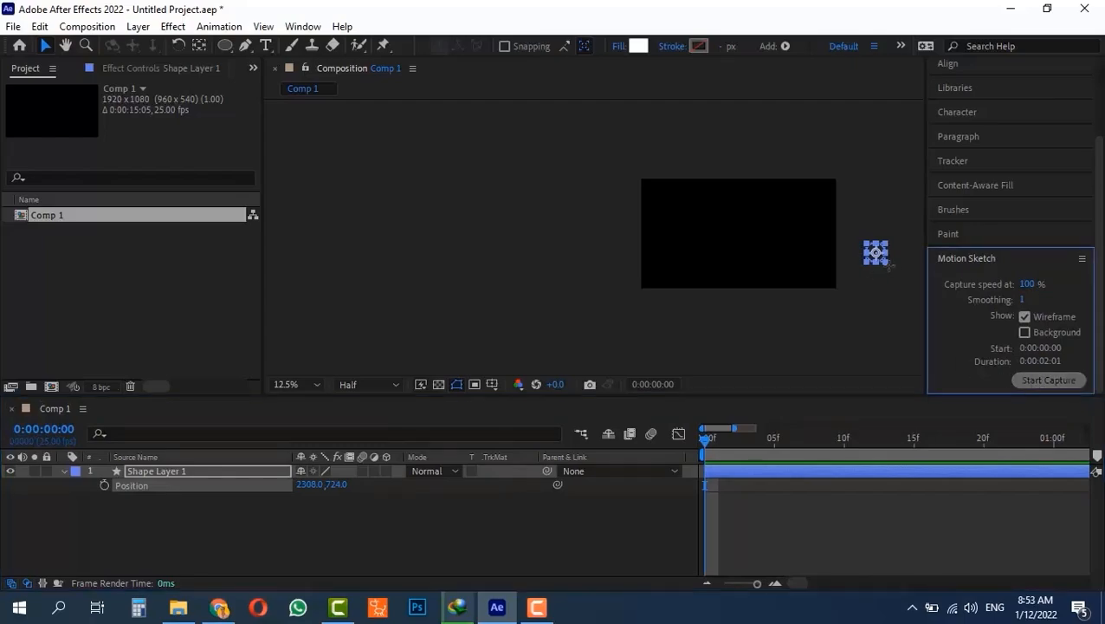
mouse_move(875, 252)
left_mouse_down()
mouse_move(802, 228)
mouse_move(729, 257)
mouse_move(624, 267)
mouse_move(469, 258)
left_mouse_up()
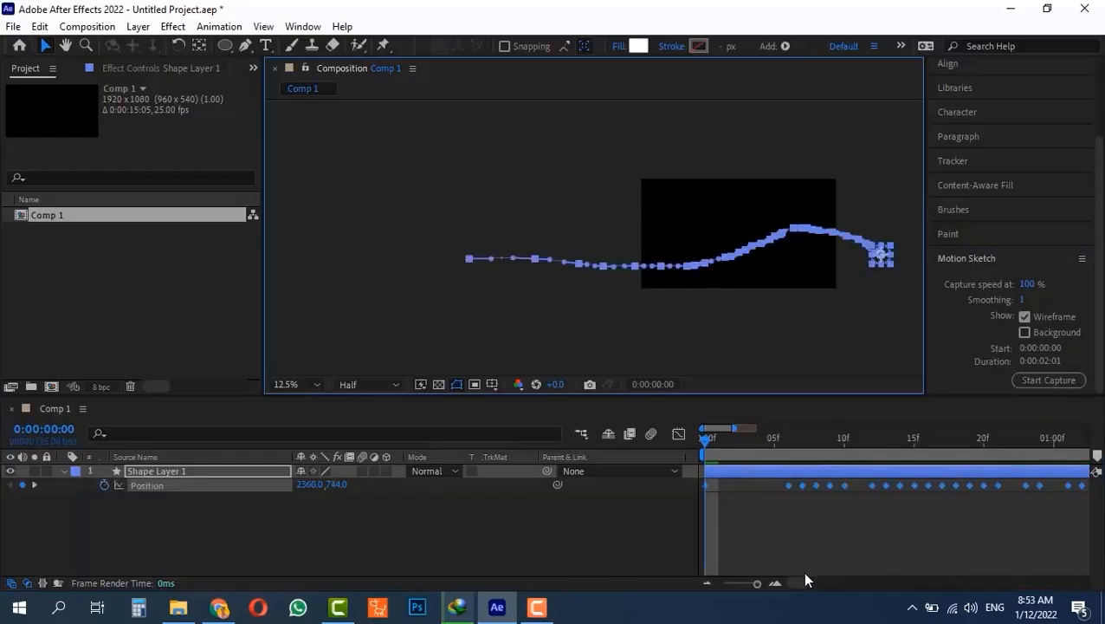
- Return to the start of the composition and preview the newly sketched motion
left_click_drag(795, 582, 815, 585)
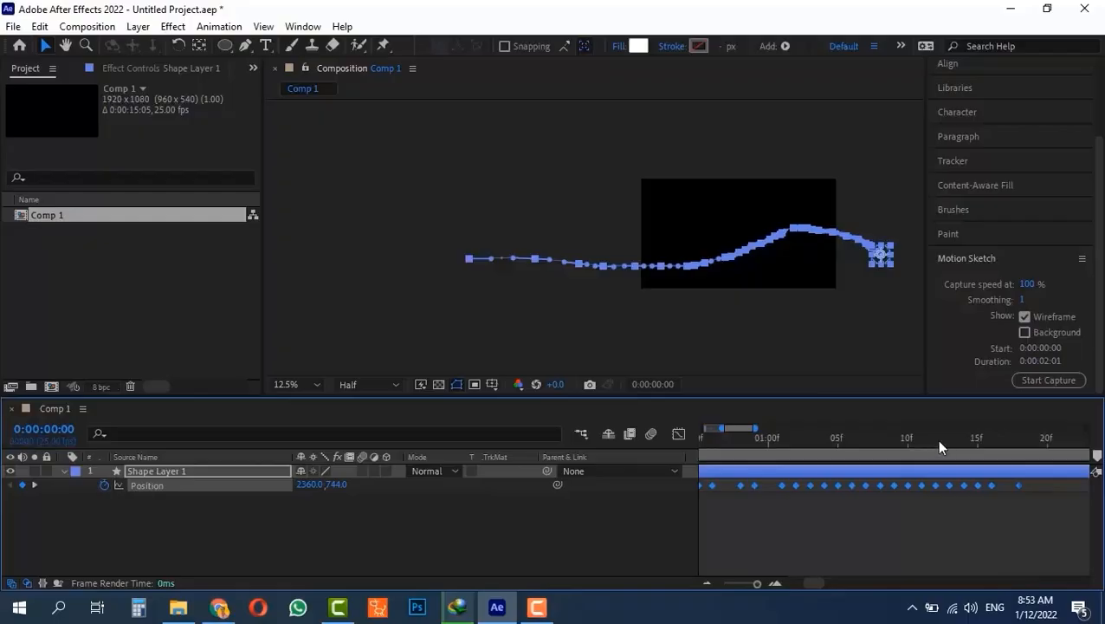
left_click_drag(940, 446, 488, 450)
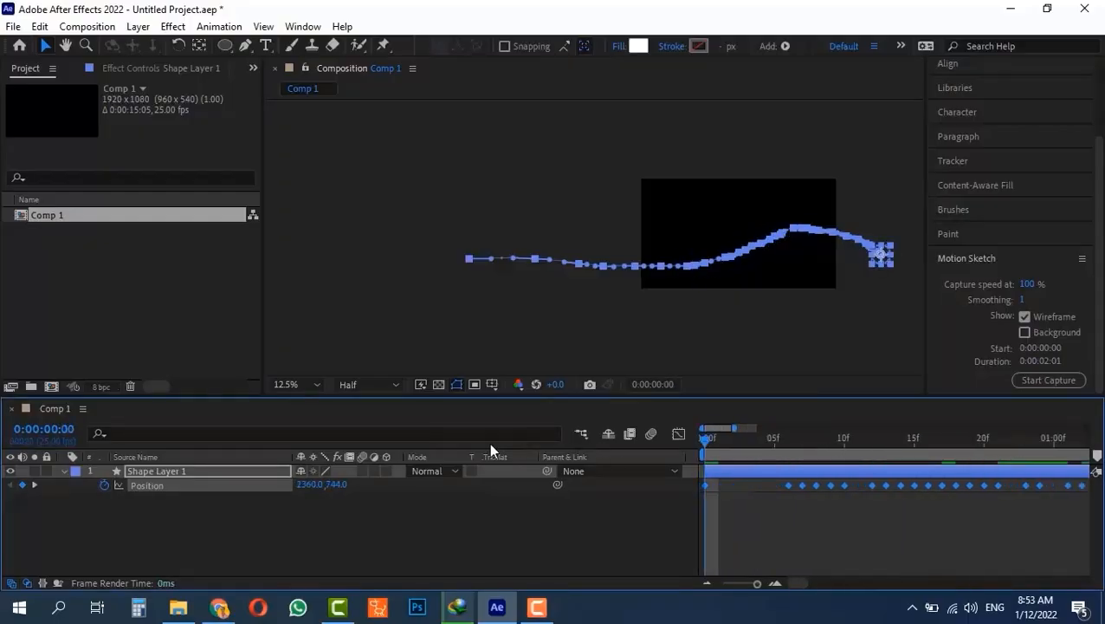
left_click(700, 350)
key("space")
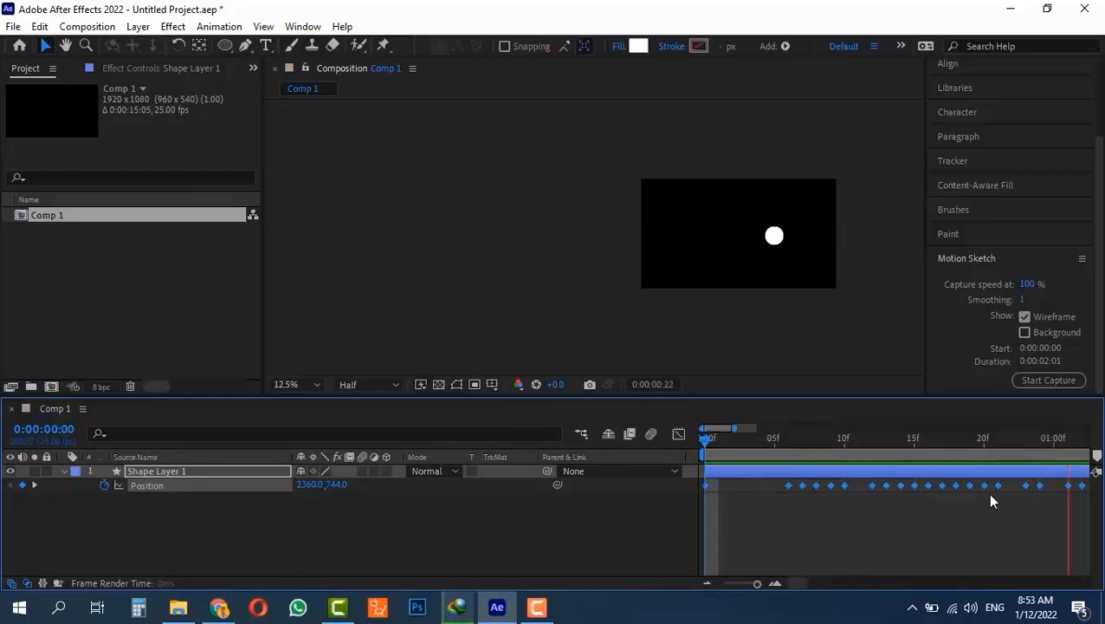
key("space")
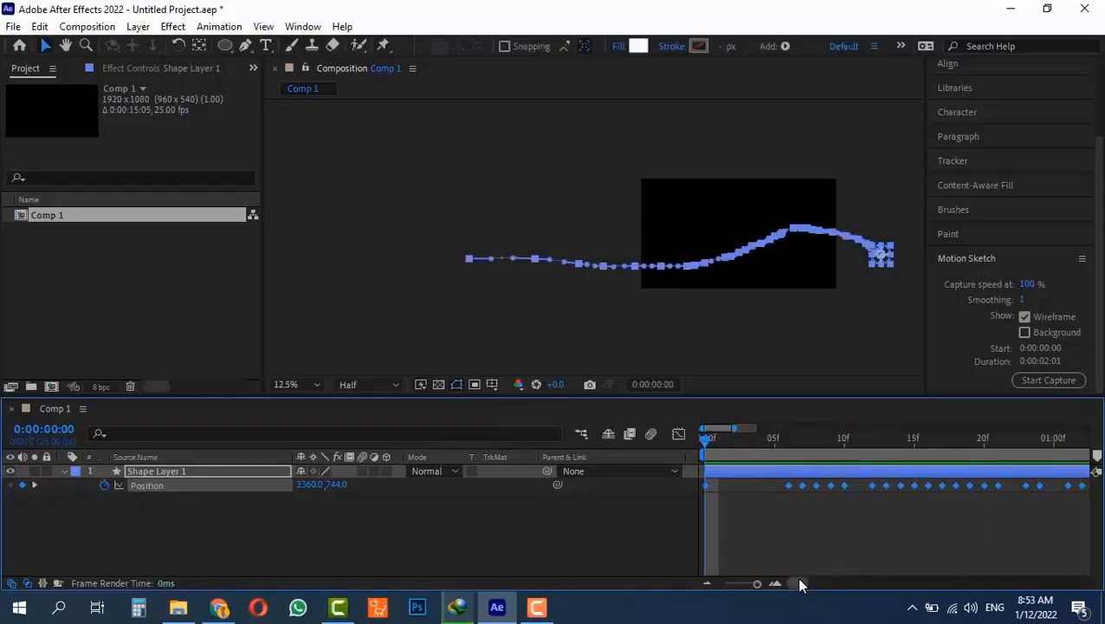
- Select all the Position keyframes so the motion path shows, then open the Window menu
left_click_drag(799, 580, 840, 569)
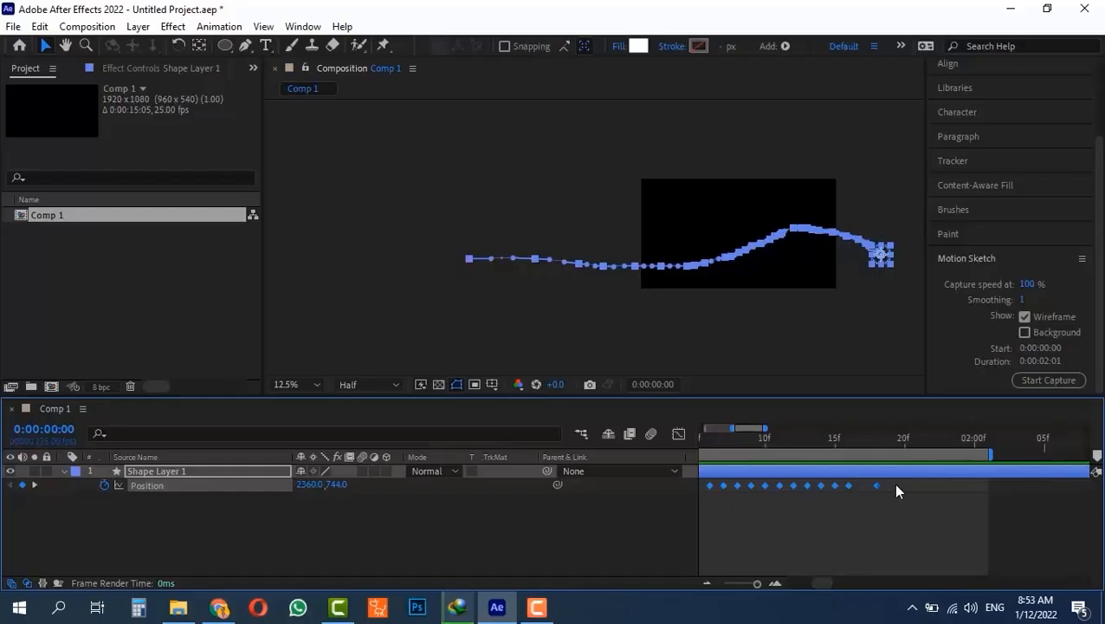
left_click_drag(904, 480, 717, 504)
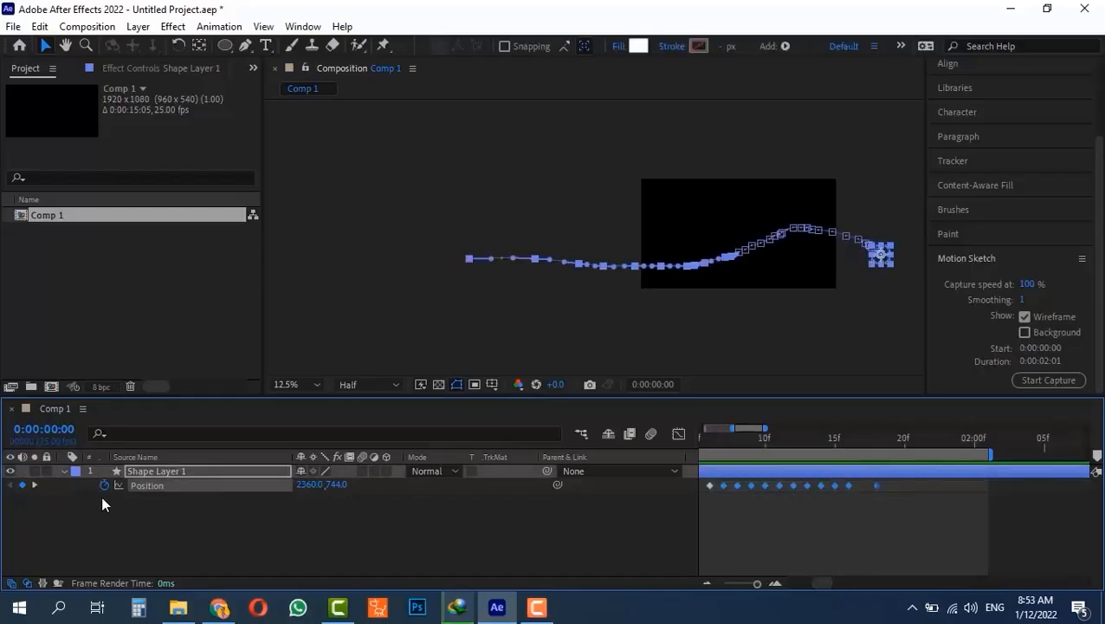
left_click(143, 485)
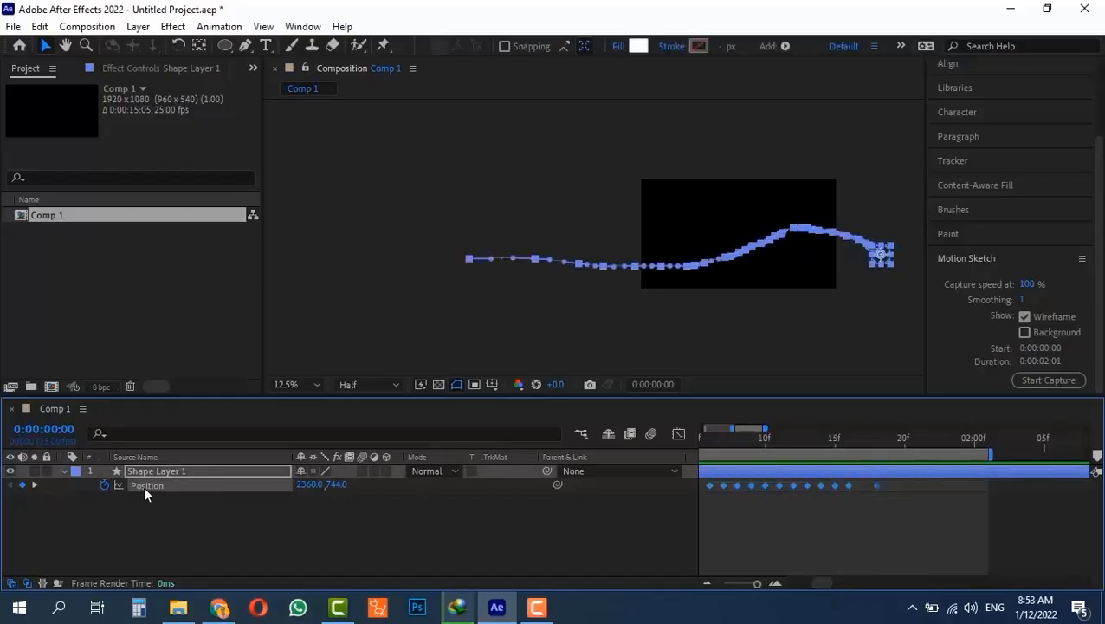
left_click(860, 541)
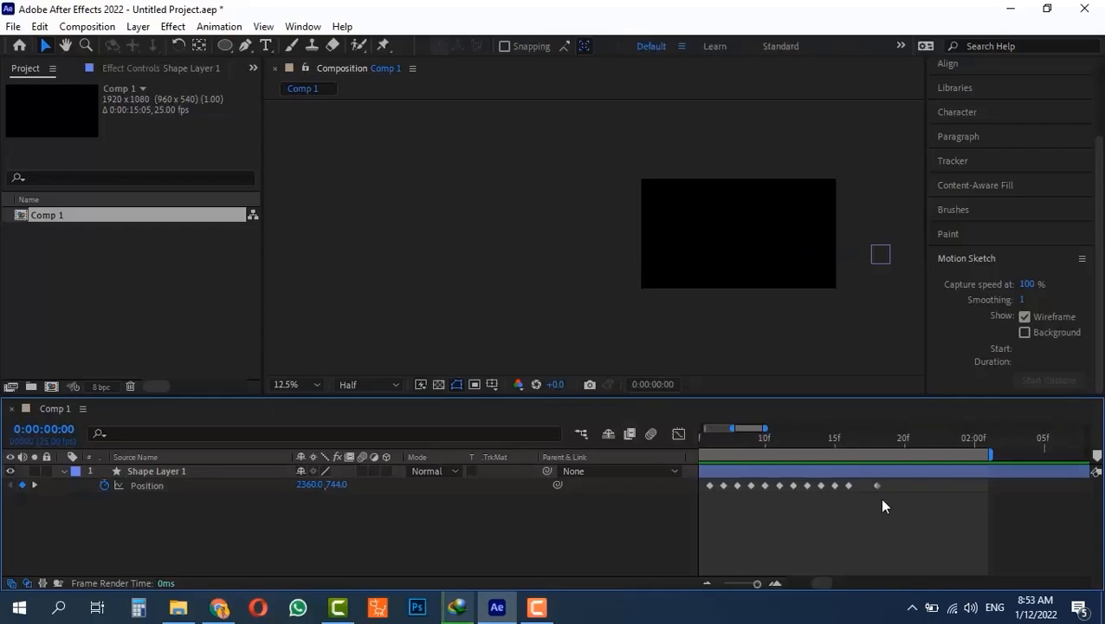
left_click_drag(890, 483, 705, 483)
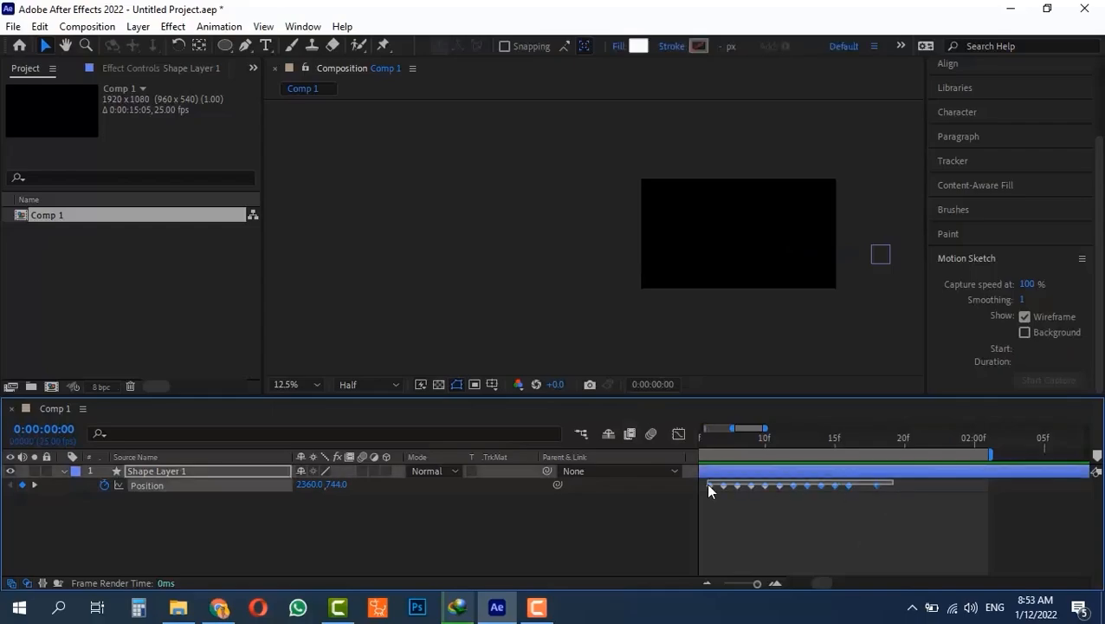
left_click(767, 540)
left_click(151, 485)
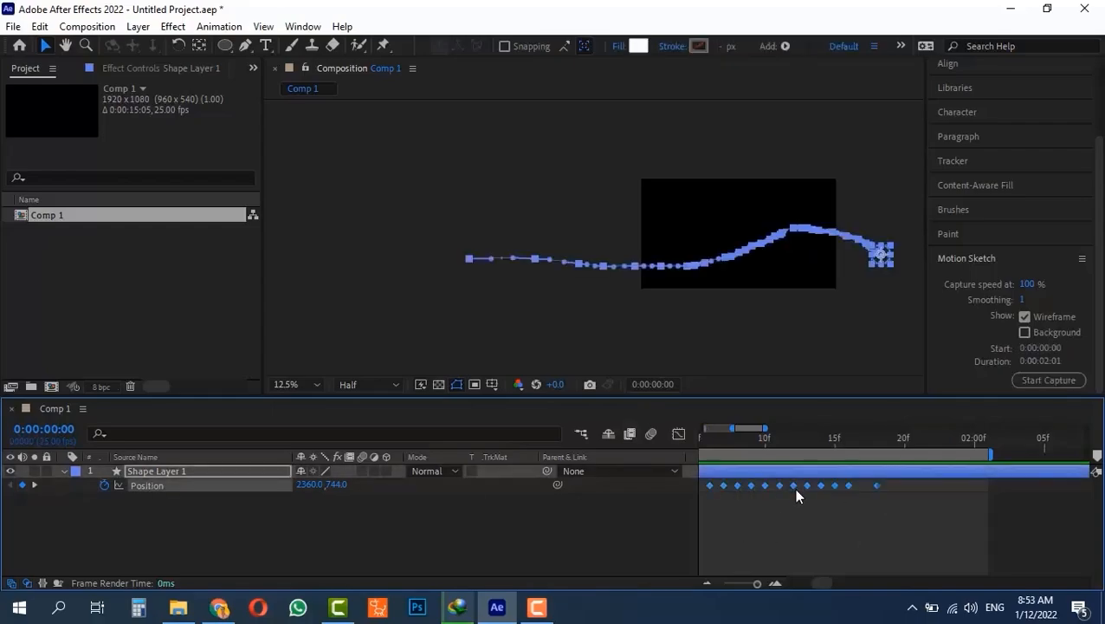
left_click_drag(819, 585, 781, 586)
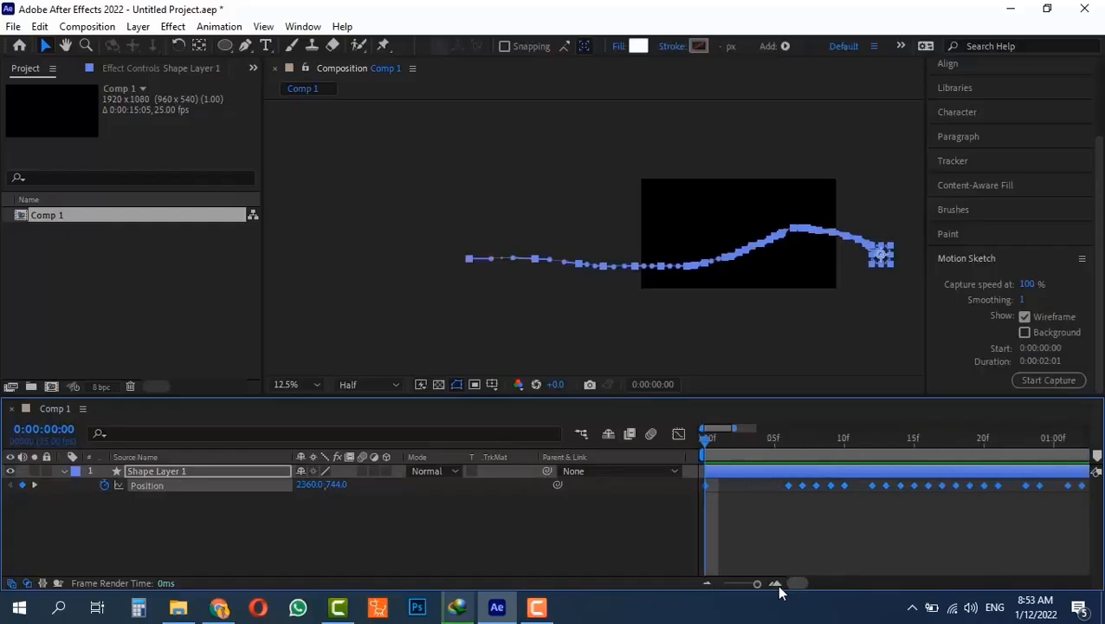
left_click(300, 27)
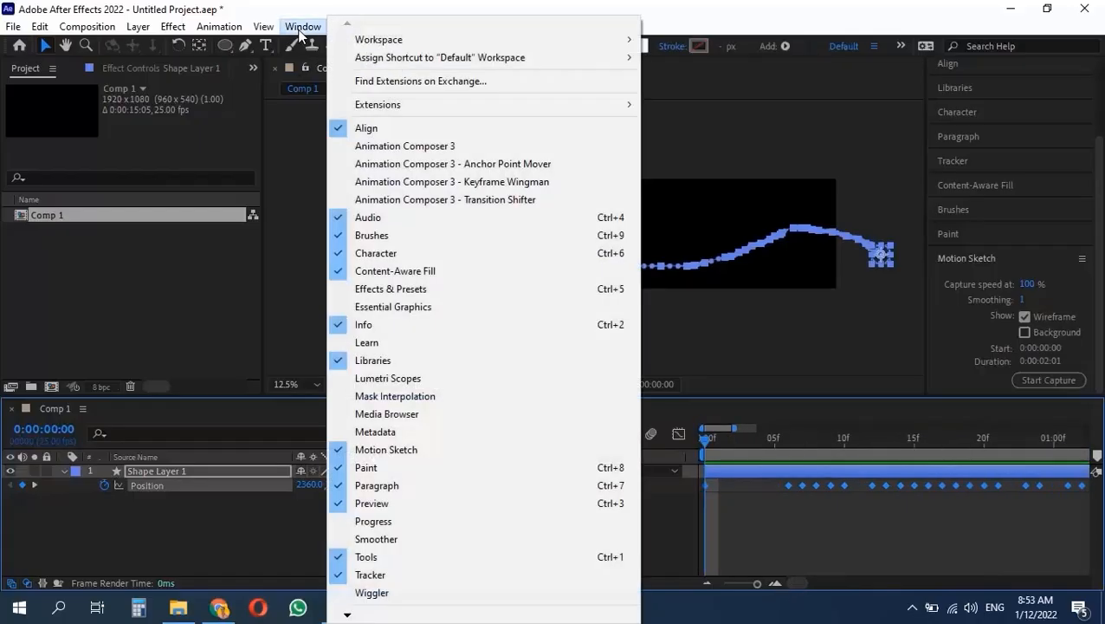
- Add the Smoother panel to the workspace and bring its settings into view
left_click(407, 539)
left_click(980, 381)
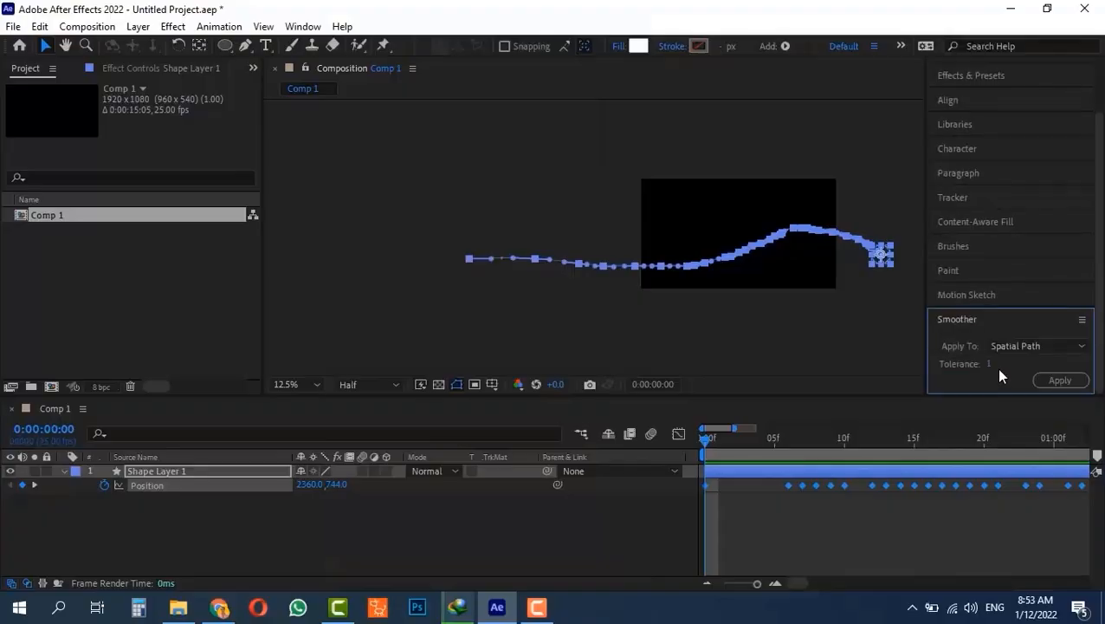
left_click(981, 296)
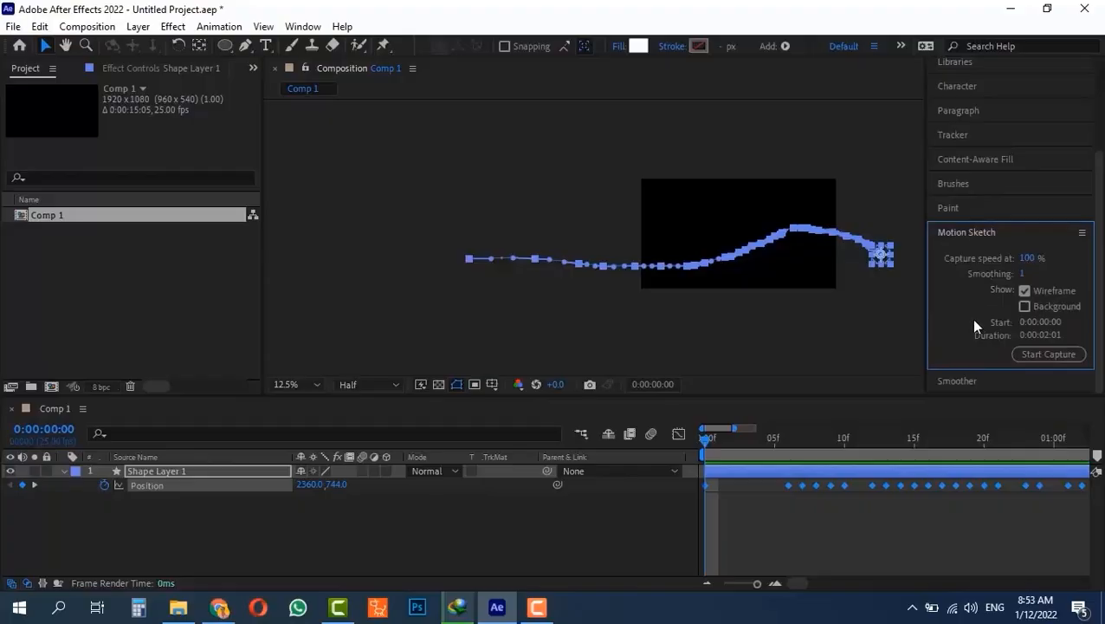
left_click(962, 381)
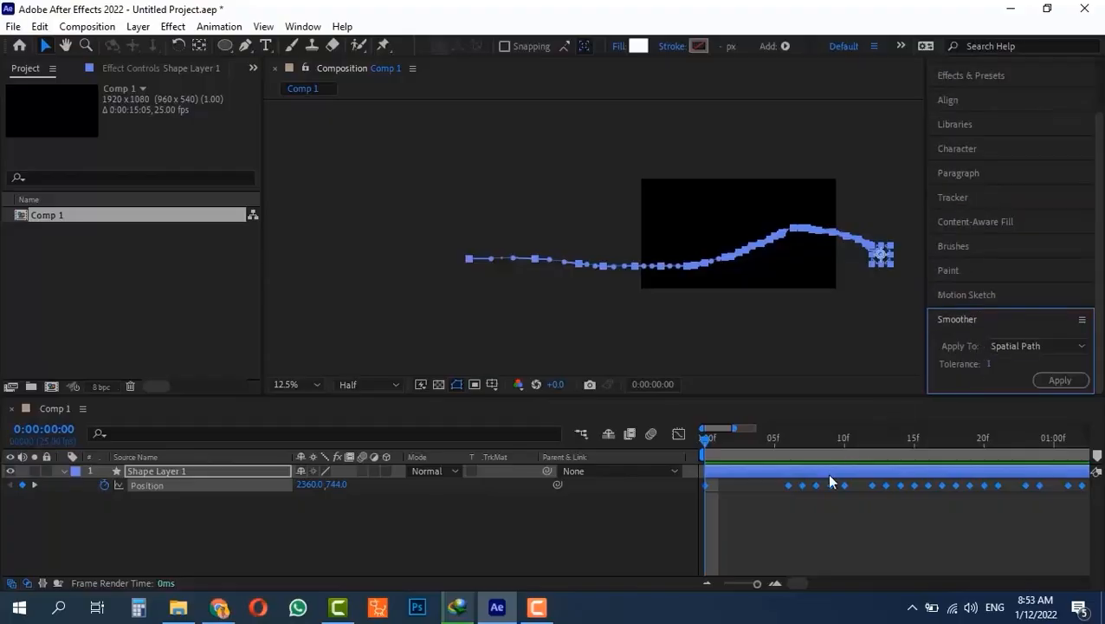
left_click(798, 580)
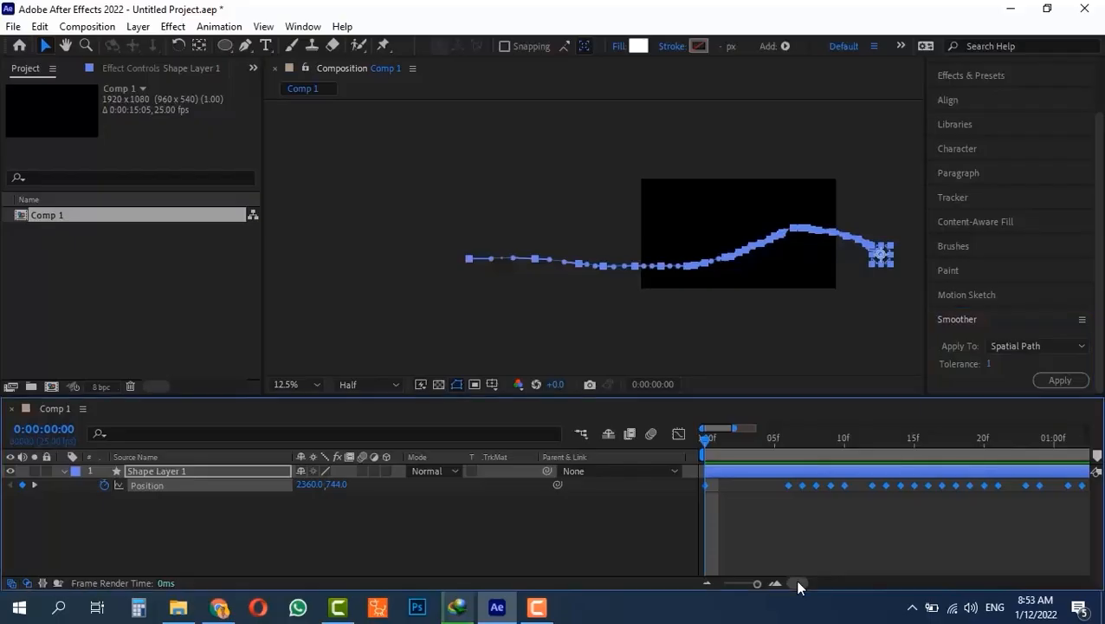
left_click(991, 363)
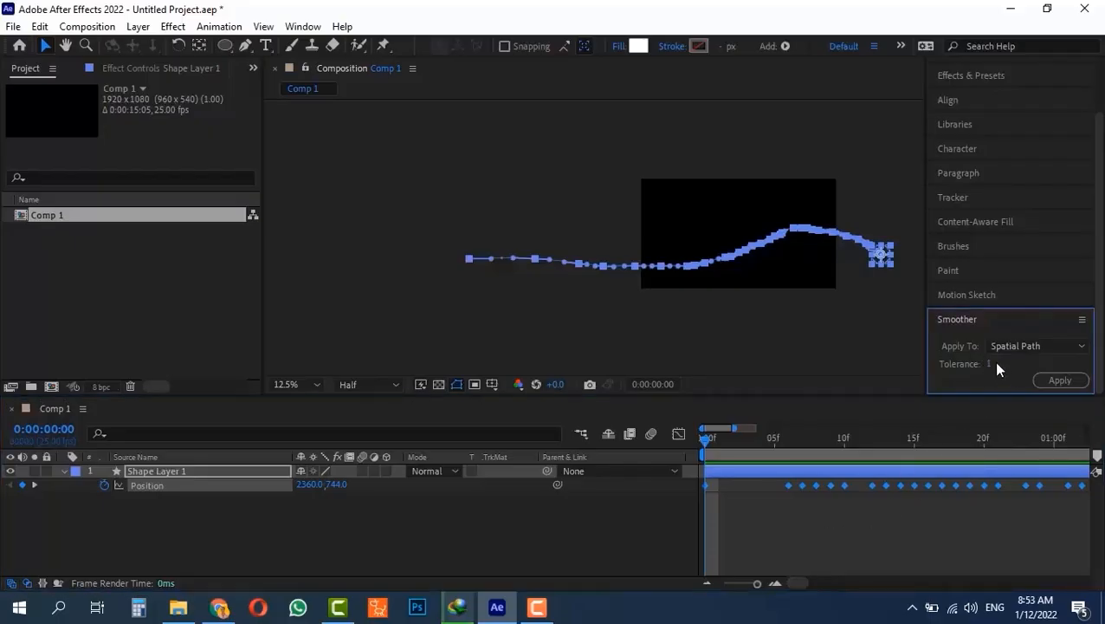
- Smooth the selected Position keyframes with a Tolerance of 10
left_click(988, 363)
type("10")
key("Return")
left_click(1060, 380)
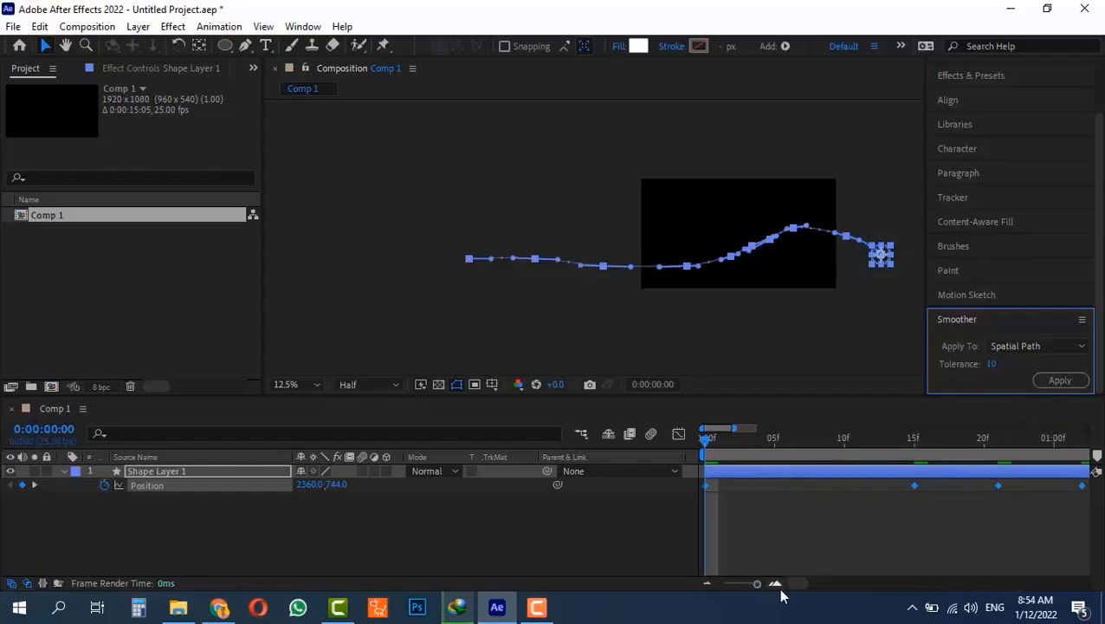
mouse_move(792, 581)
left_mouse_down()
mouse_move(822, 583)
mouse_move(804, 581)
left_mouse_up()
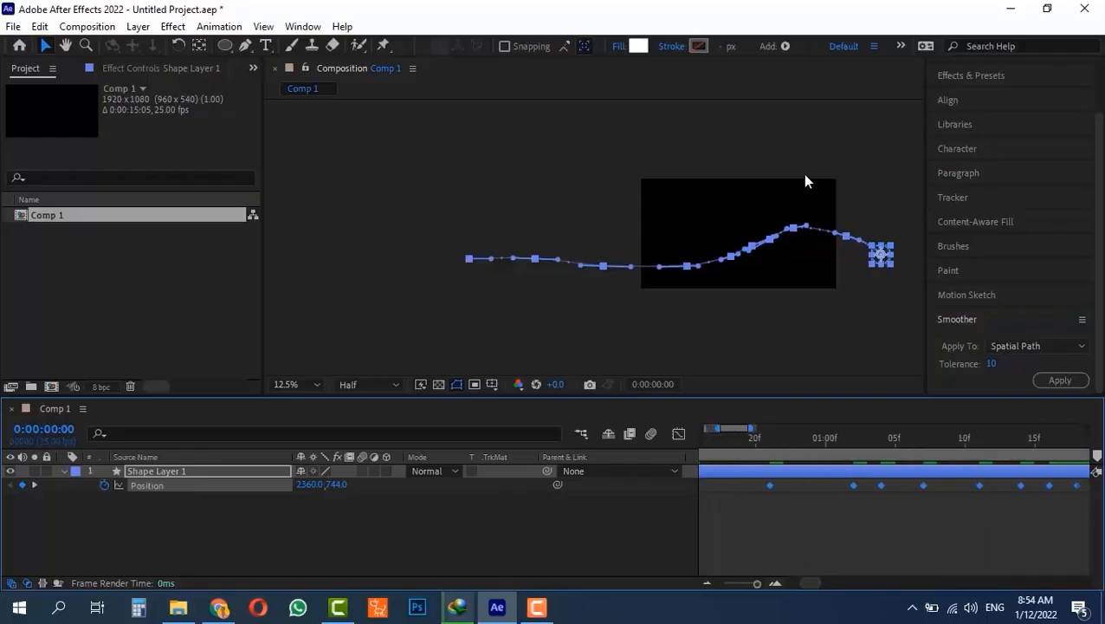
scroll(793, 228, "up", 2)
- Pan to the path's kink and drag a Bezier handle to even out the curve
scroll(805, 292, "down", 1)
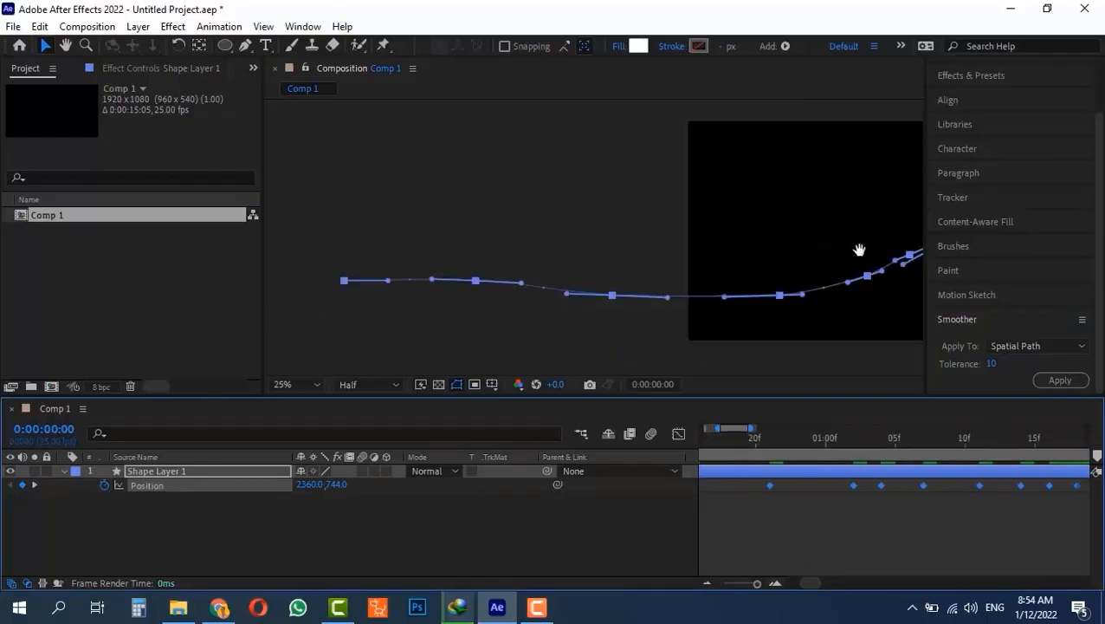
left_click_drag(859, 250, 584, 235)
scroll(687, 244, "up", 1)
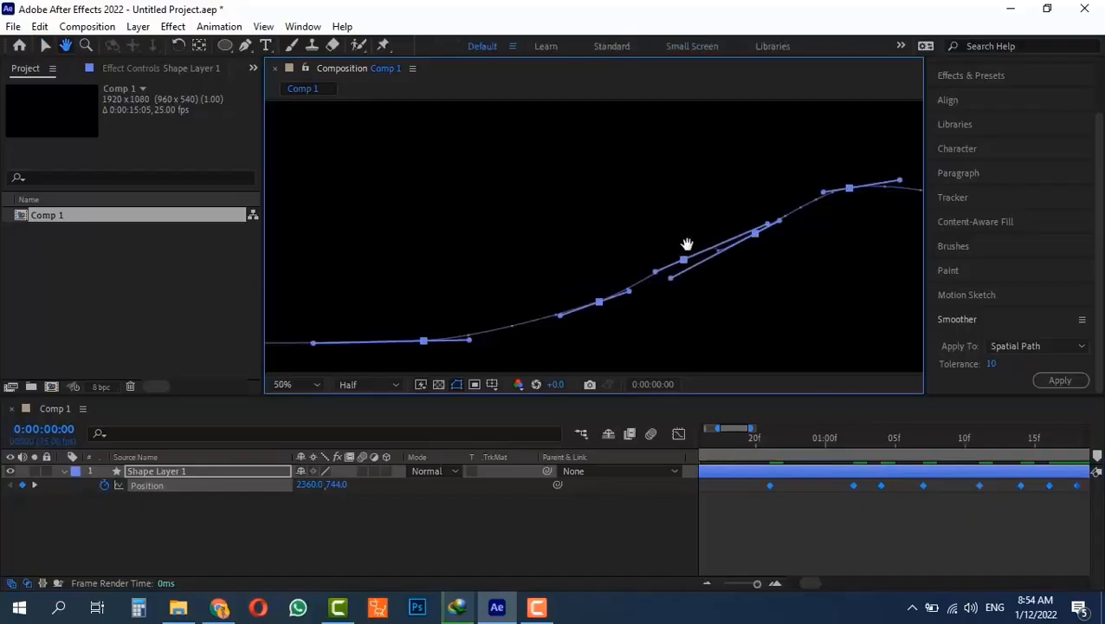
key("v")
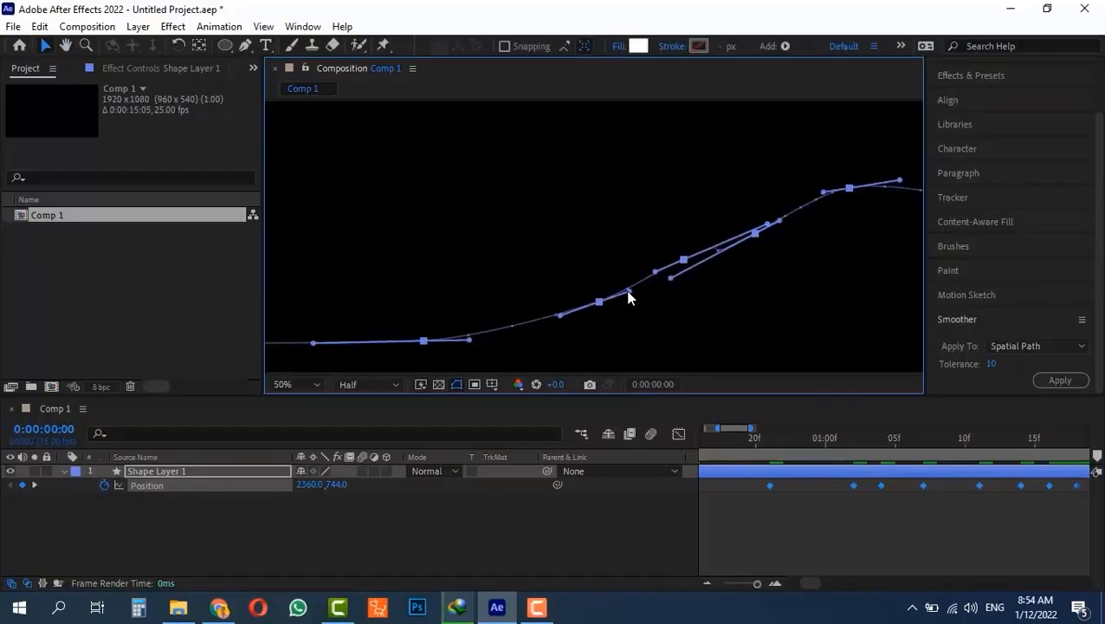
left_click_drag(630, 290, 635, 286)
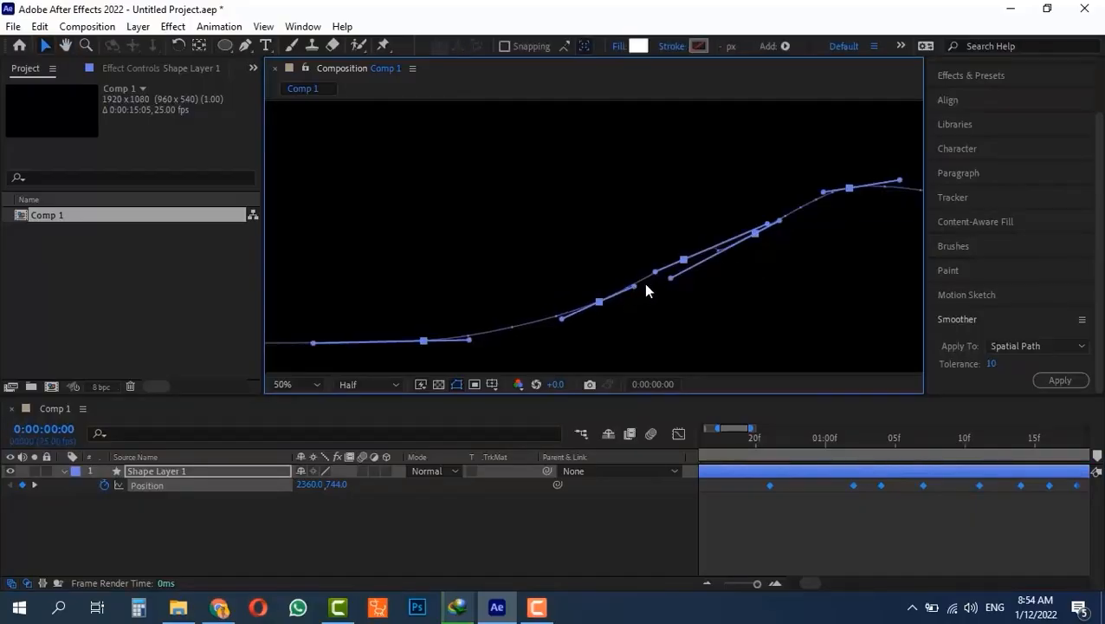
left_click(777, 245)
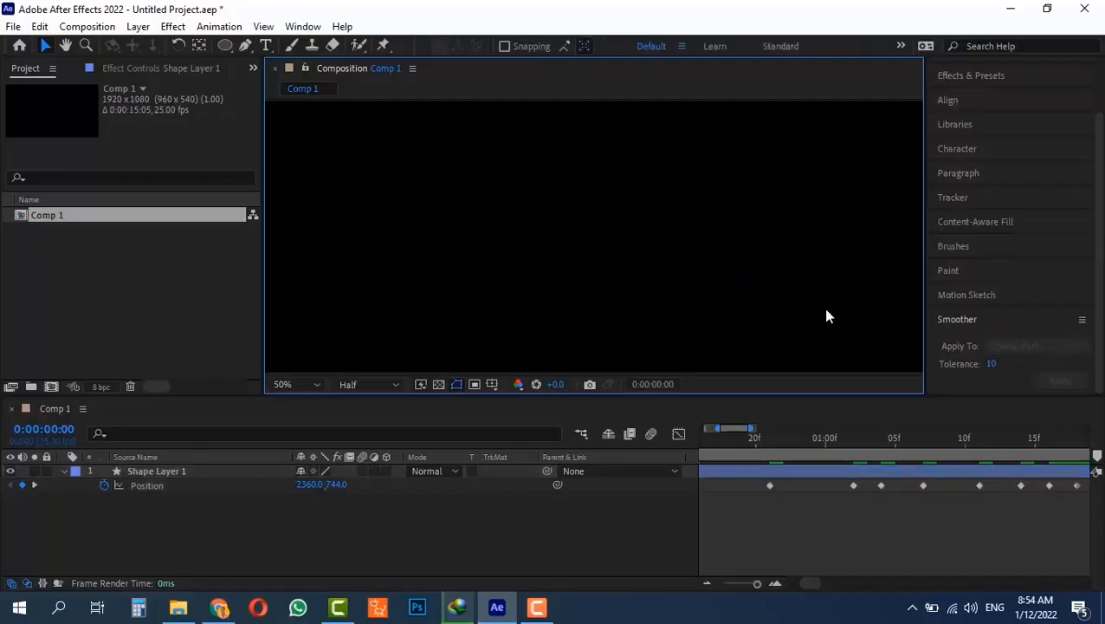
- Preview and scrub the motion along the path, then select the old shape layer for deletion
scroll(723, 272, "down", 4)
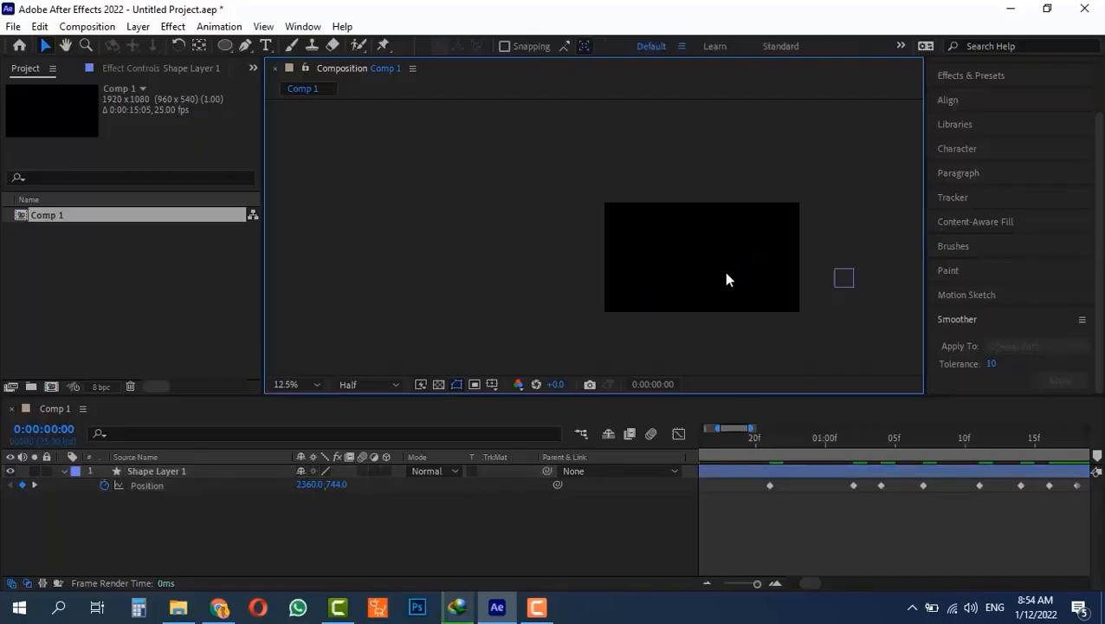
left_click_drag(755, 438, 586, 437)
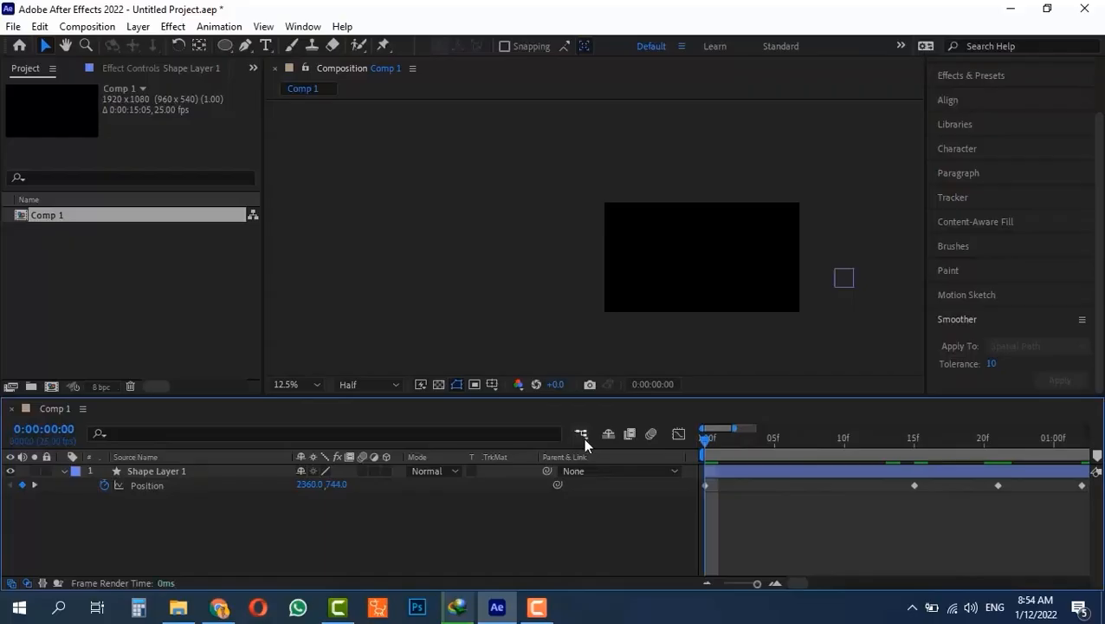
key("space")
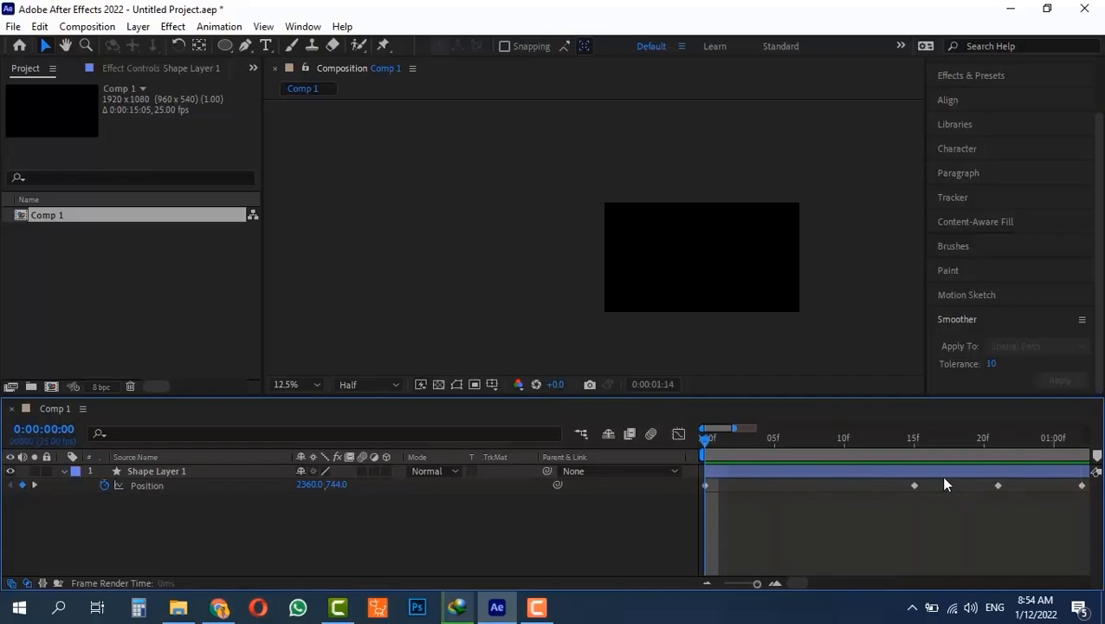
key("space")
key("comma")
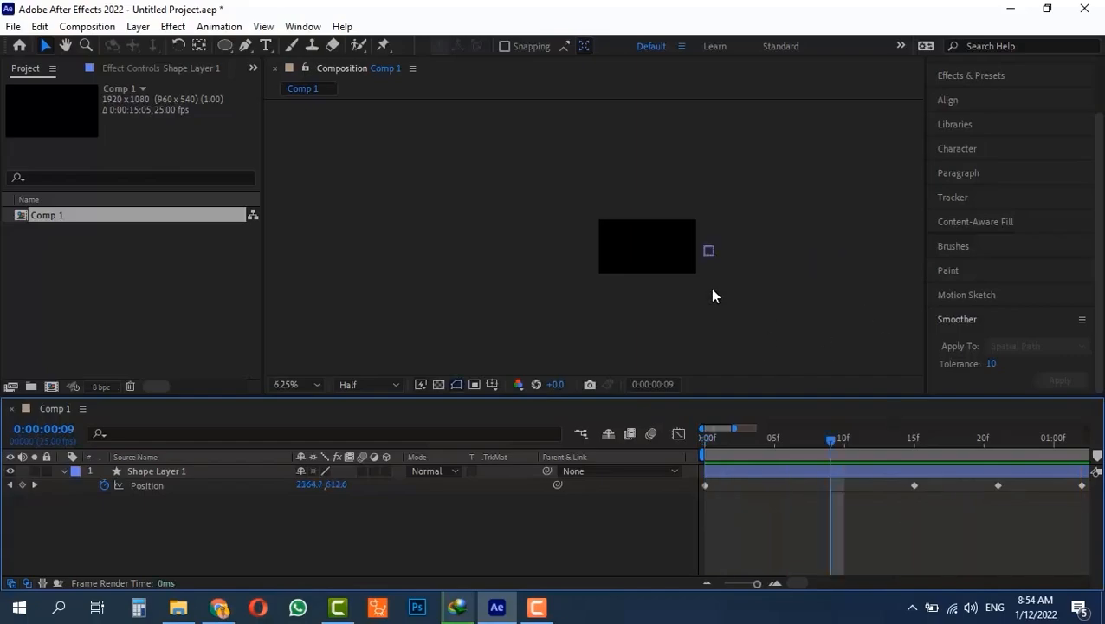
key("period")
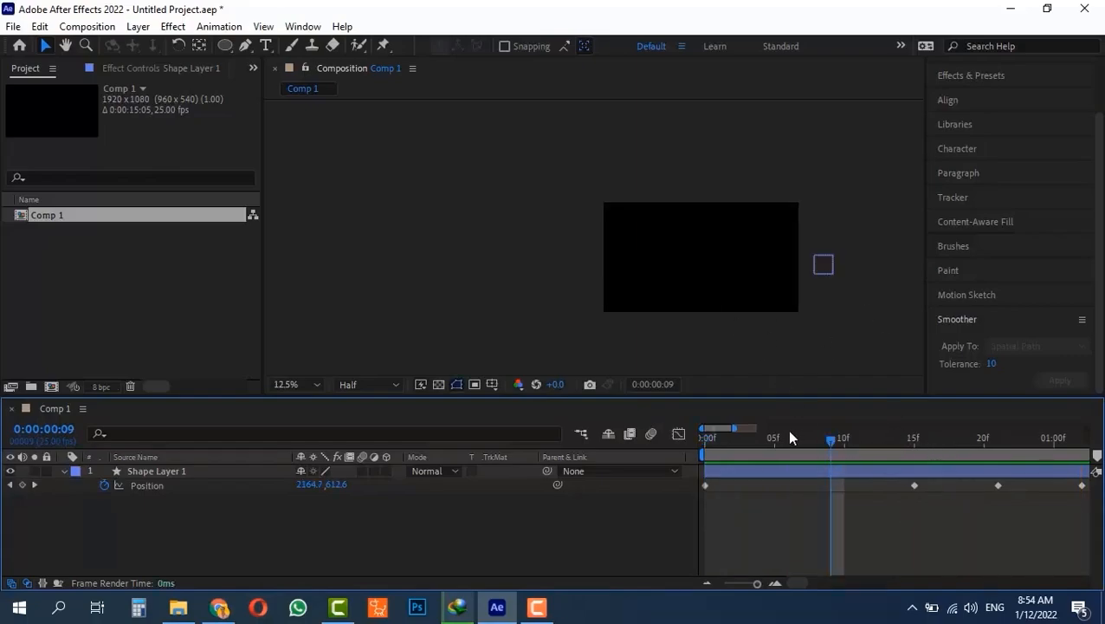
left_click_drag(752, 446, 310, 454)
key("Delete")
left_click(160, 473)
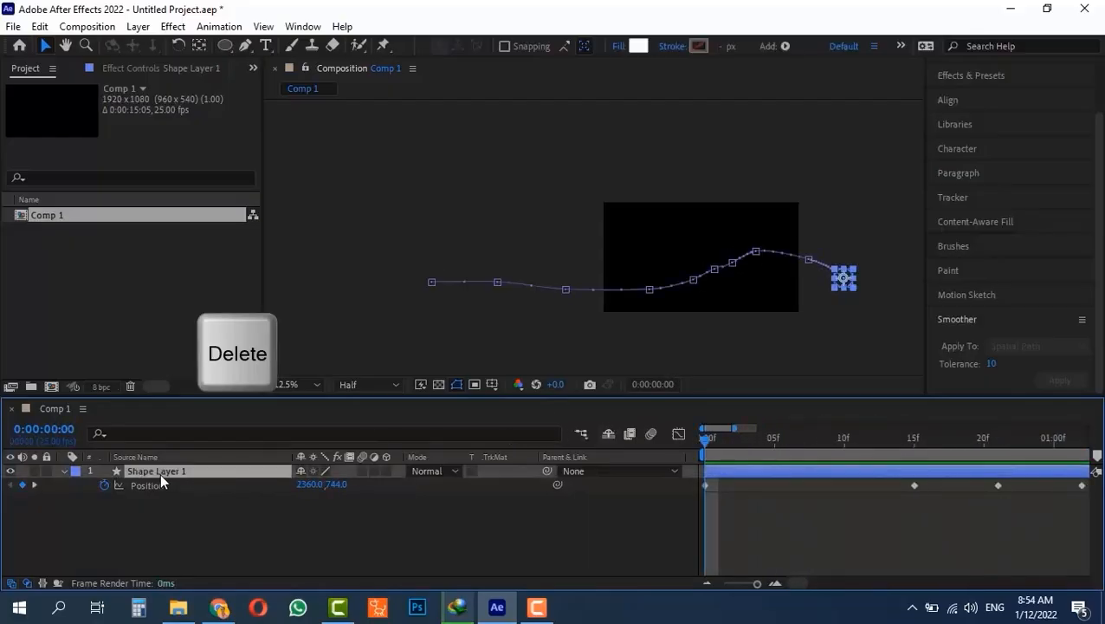
- Delete Shape Layer 1, choose the Polygon tool, and pan the composition into position
key("Delete")
mouse_move(222, 46)
left_mouse_down()
mouse_move(301, 54)
mouse_move(294, 113)
mouse_move(287, 100)
left_mouse_up()
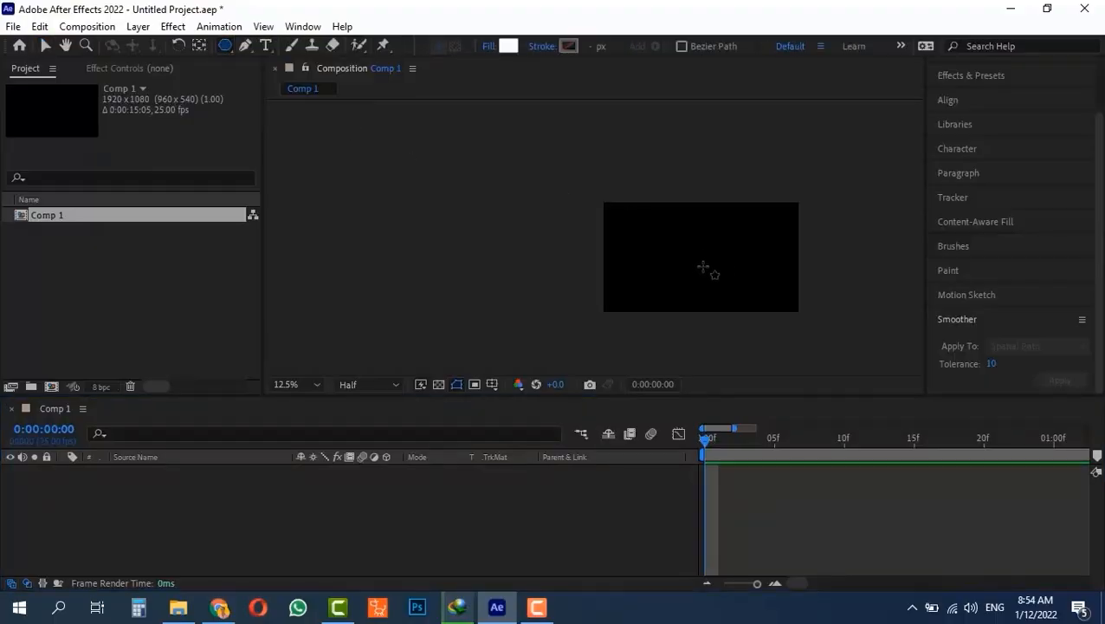
scroll(694, 289, "up", 1)
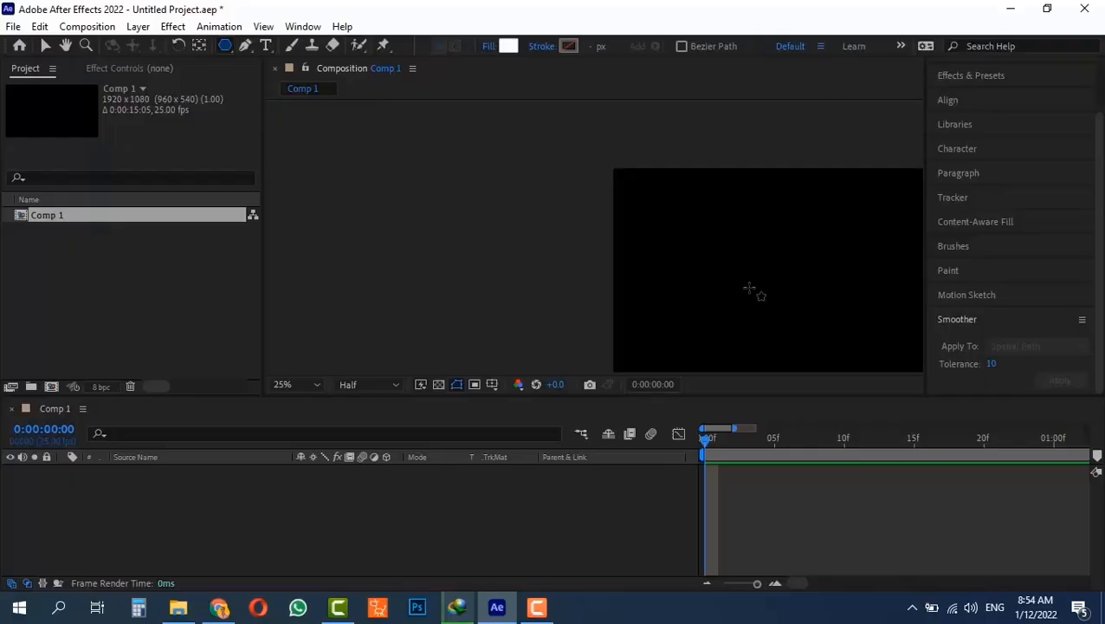
key("space")
left_click_drag(748, 288, 490, 252)
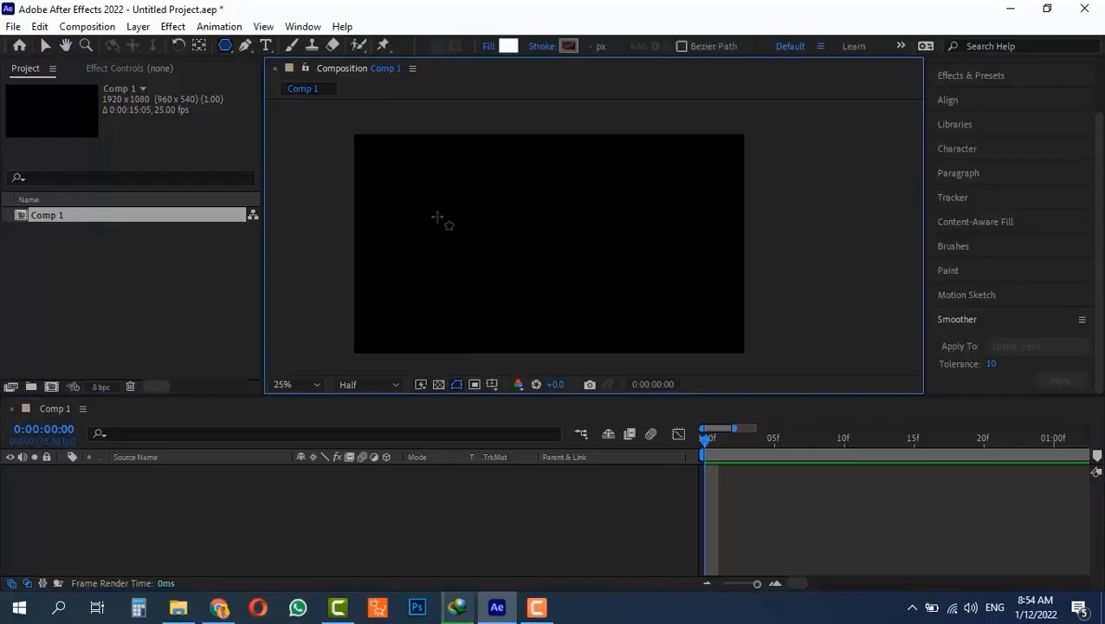
- Draw a white three-sided polygon and rotate it so it points right
left_click_drag(437, 217, 468, 255)
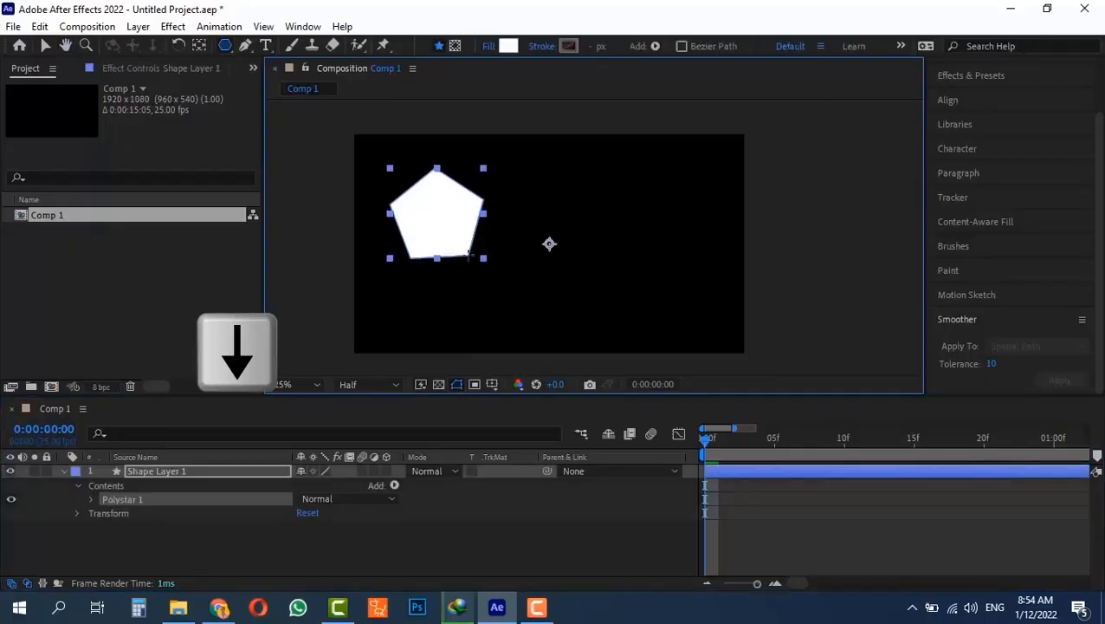
key("Down")
key("Down")
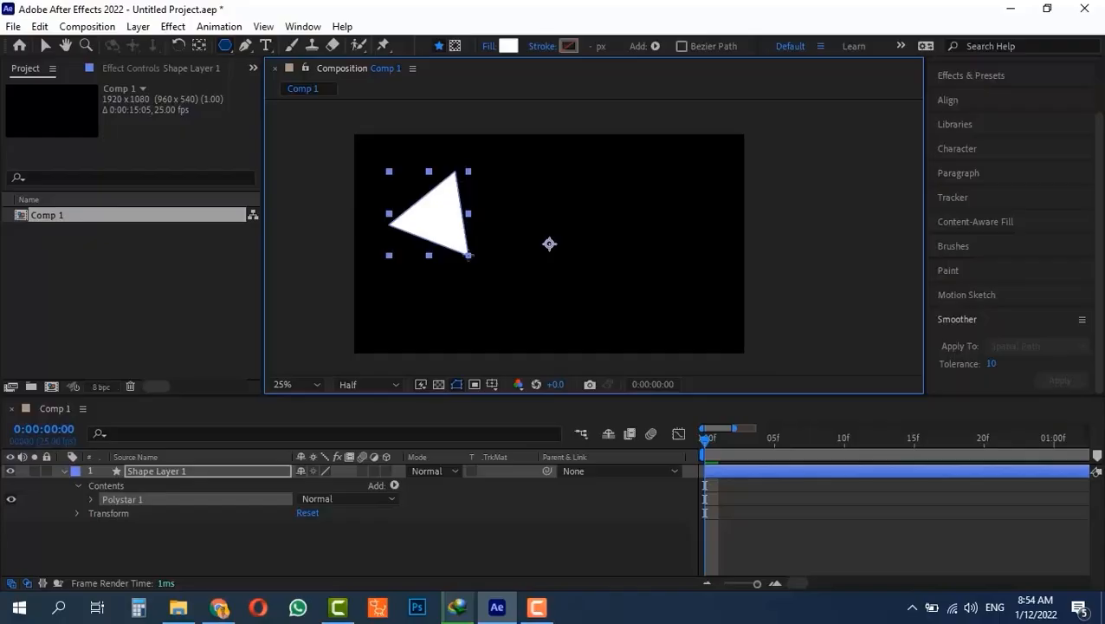
mouse_move(469, 255)
left_mouse_down()
mouse_move(471, 242)
mouse_move(489, 249)
mouse_move(496, 205)
mouse_move(498, 217)
mouse_move(462, 216)
left_mouse_up()
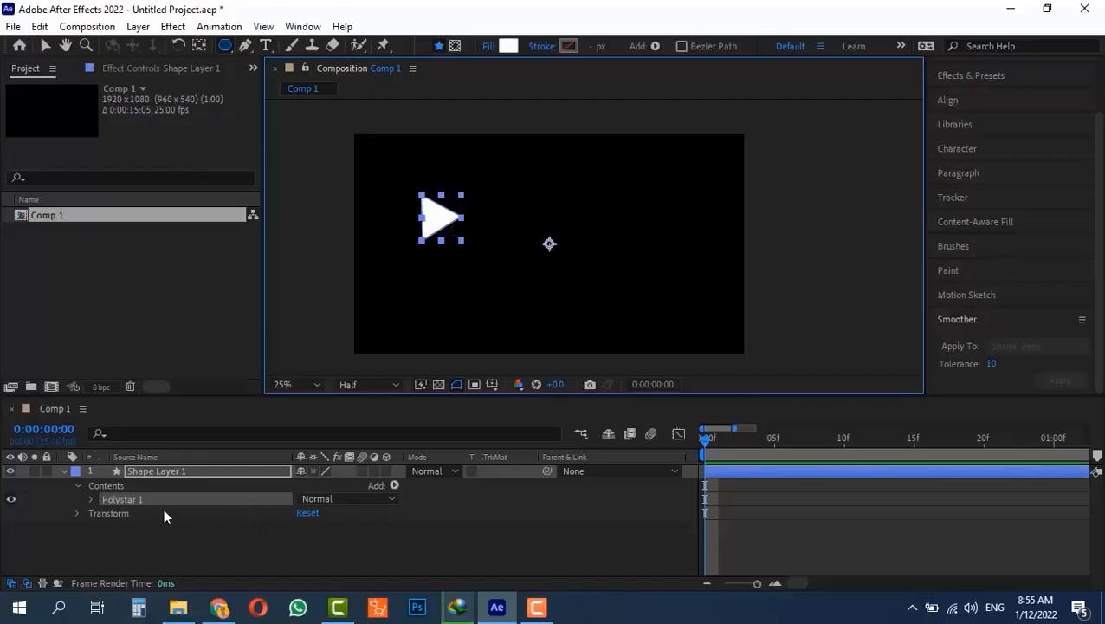
- Unlink the triangle's Scale proportions and stretch it to 182.0,100.0%
key("s")
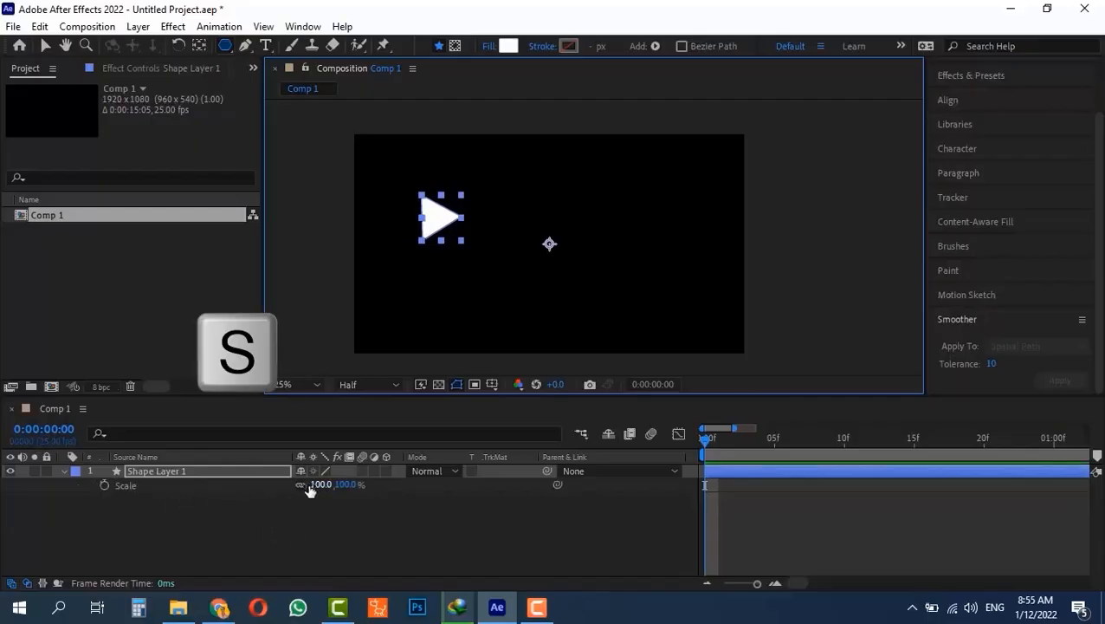
left_click(300, 485)
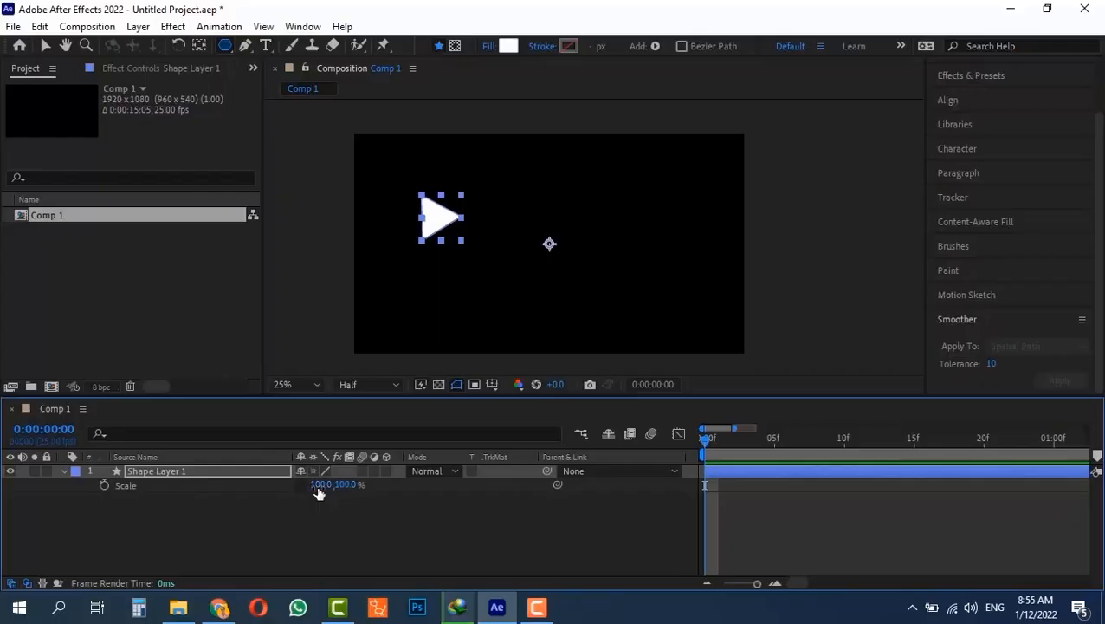
left_click_drag(319, 492, 403, 491)
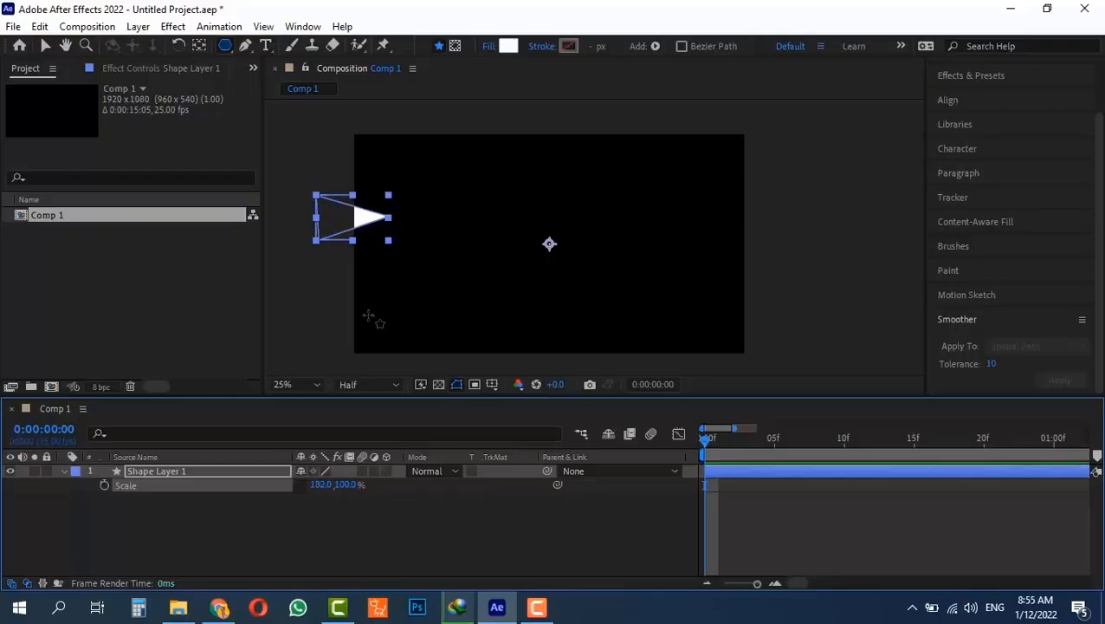
- Snap the anchor point to the triangle's centre with the Pan Behind tool, then reselect the layer
key("y")
left_click_drag(549, 245, 414, 244)
key("ctrl")
key("v")
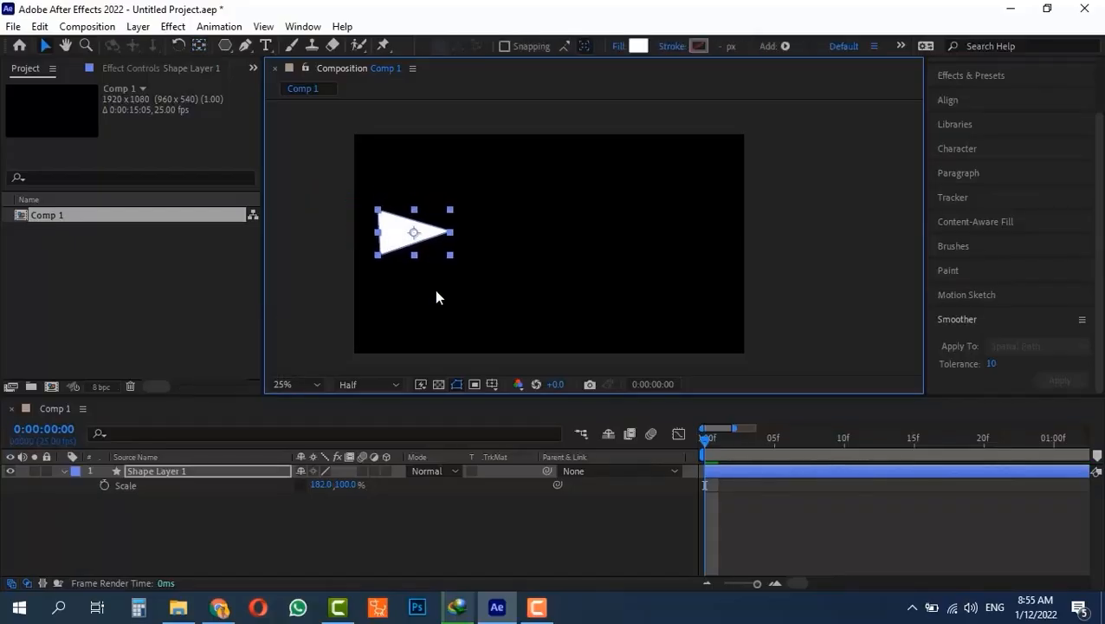
left_click(435, 296)
left_click(395, 252)
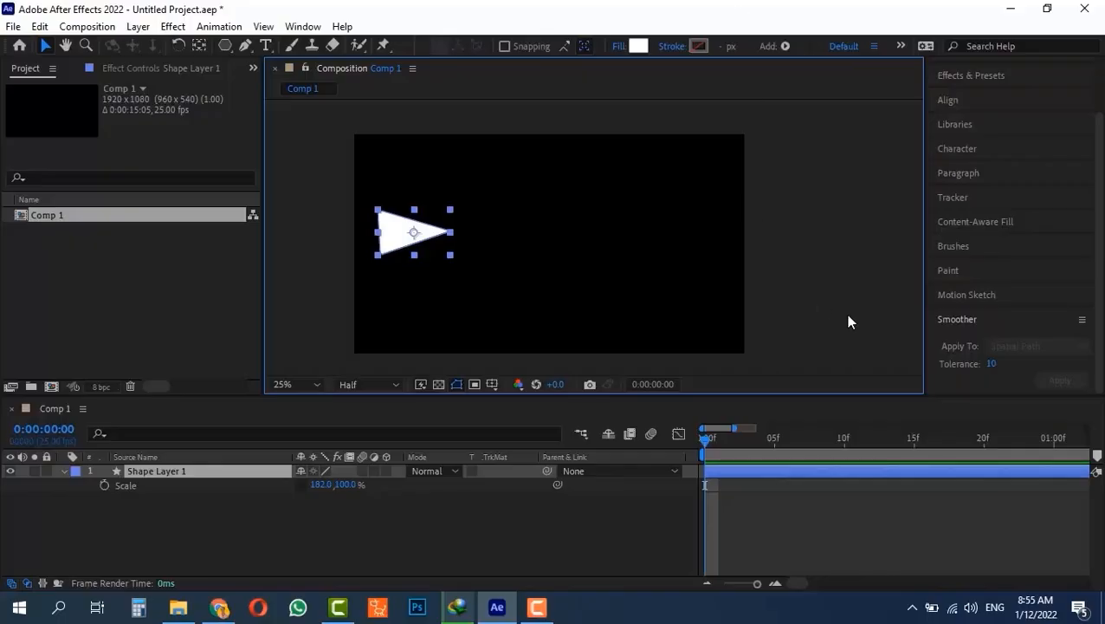
- Set Motion Sketch smoothing to 10 and capture speed to 130%
left_click(983, 296)
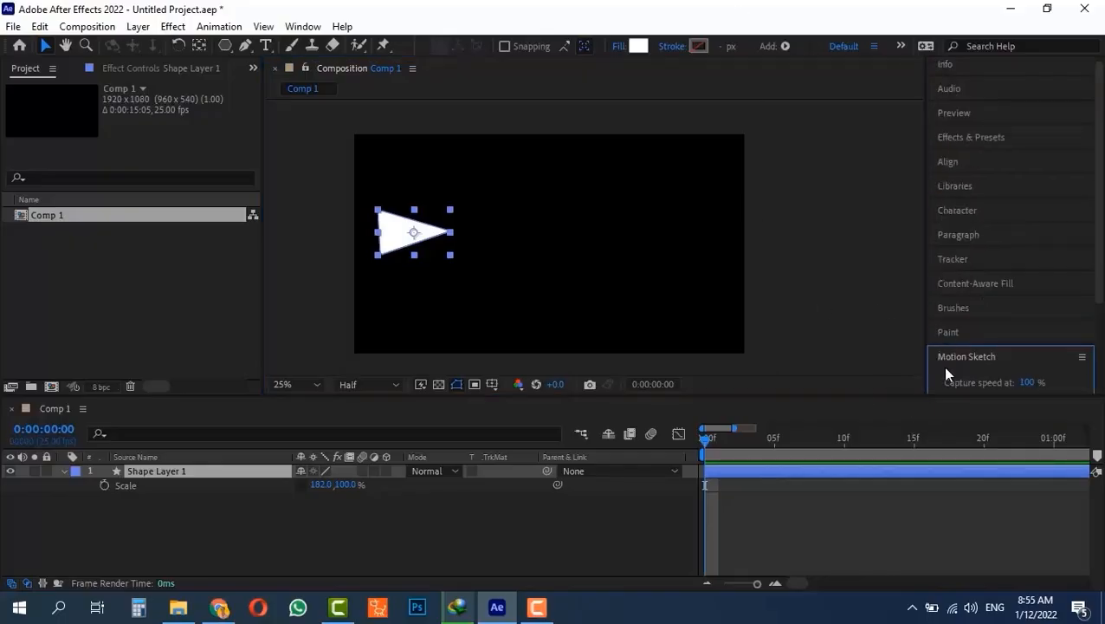
scroll(953, 349, "down", 2)
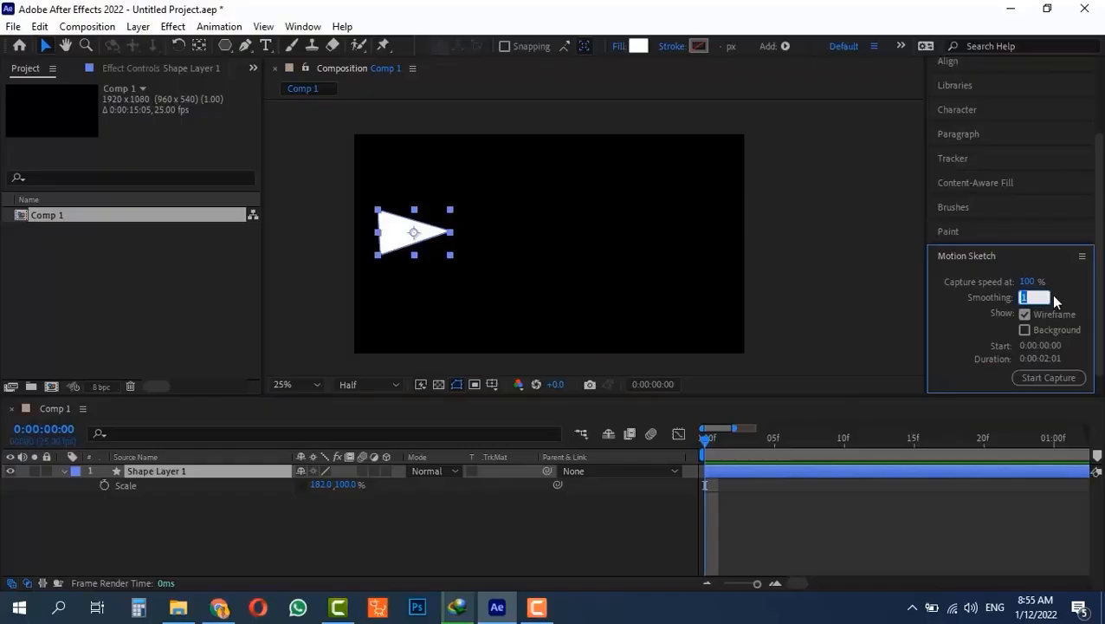
type("10")
key("Return")
left_click_drag(1024, 284, 1057, 300)
- Undo a test sketch, extend the work area to the whole 15-second comp, and show Position
left_click(1049, 378)
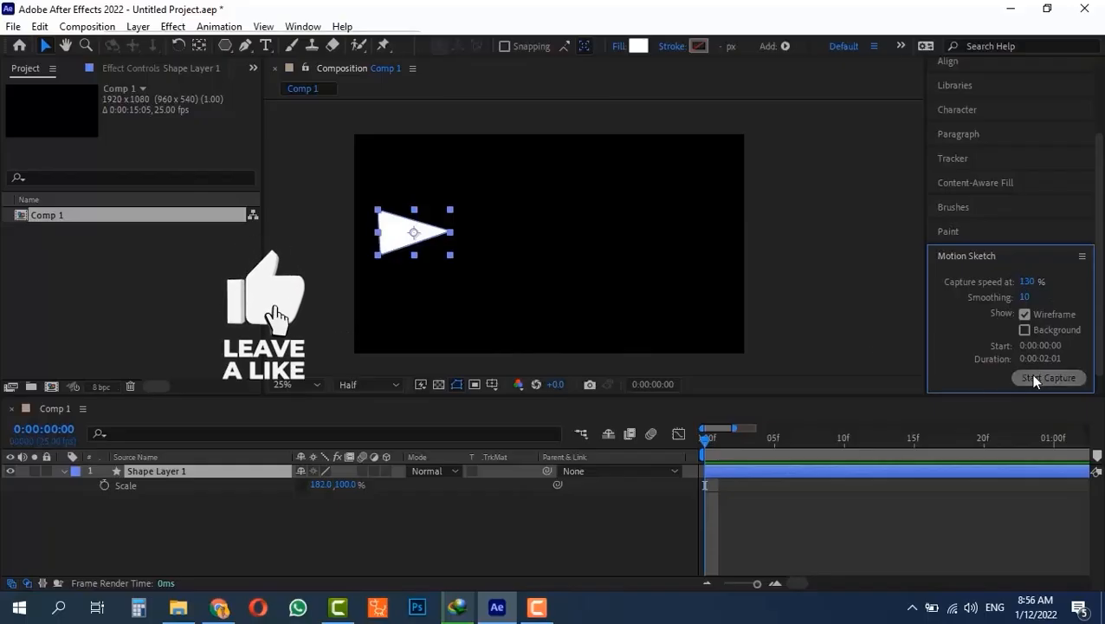
mouse_move(418, 250)
left_mouse_down()
mouse_move(516, 273)
mouse_move(568, 265)
left_mouse_up()
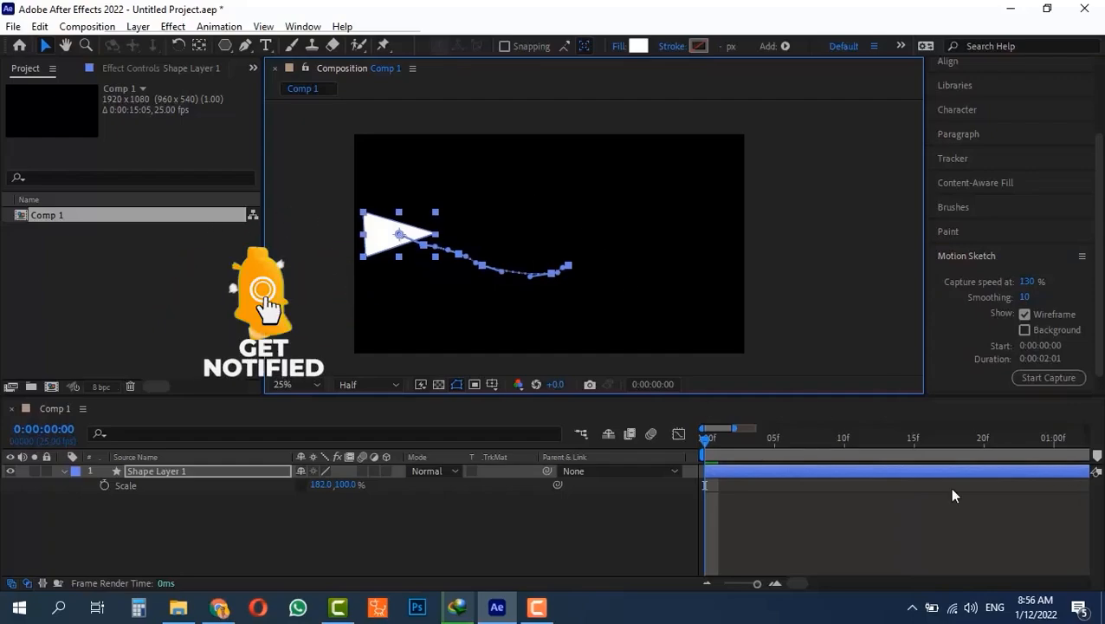
scroll(831, 518, "down", 3)
scroll(827, 513, "down", 2)
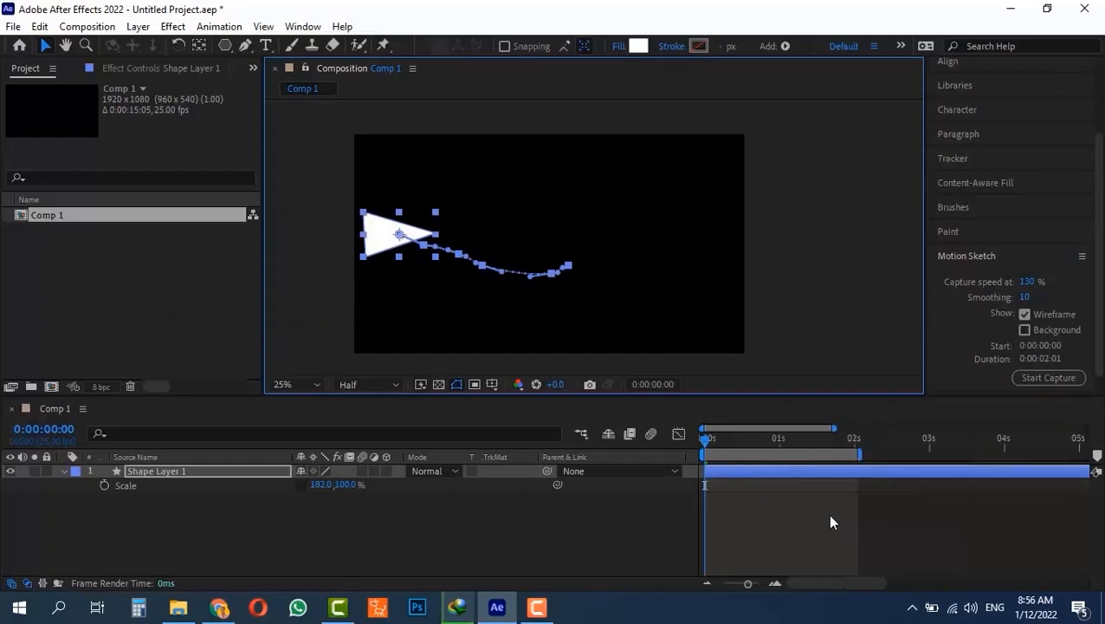
key("ctrl+z")
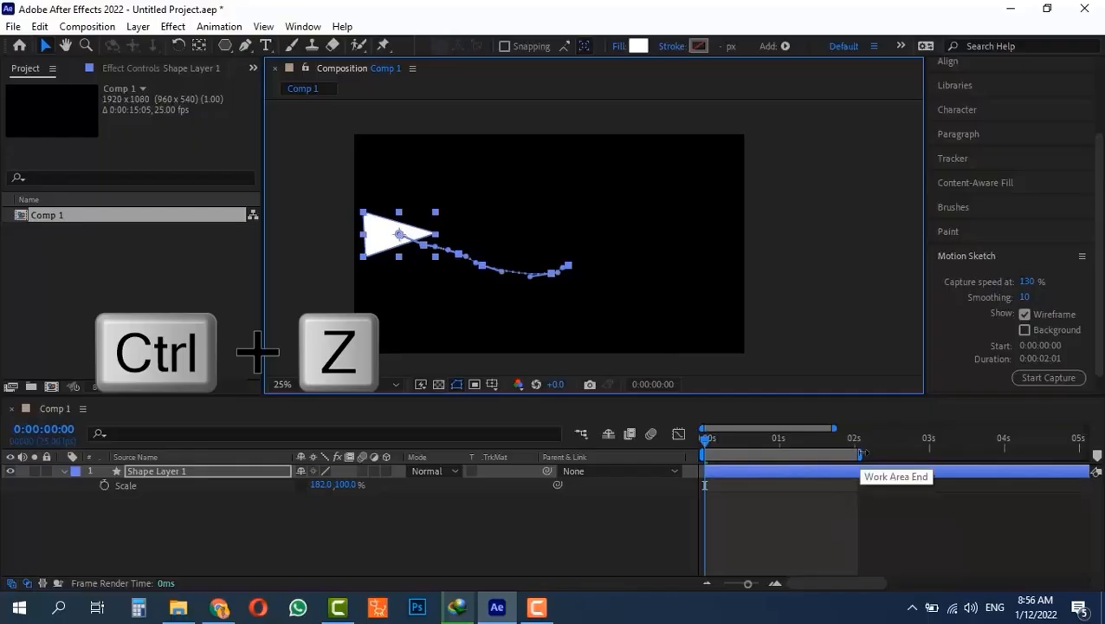
key("ctrl+alt+b")
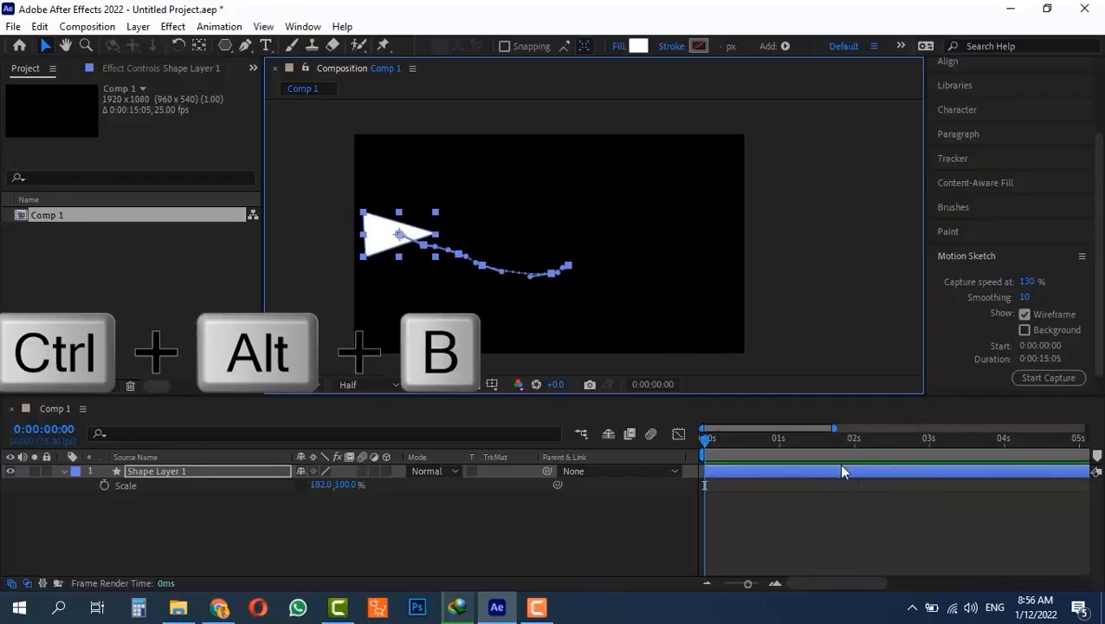
key("p")
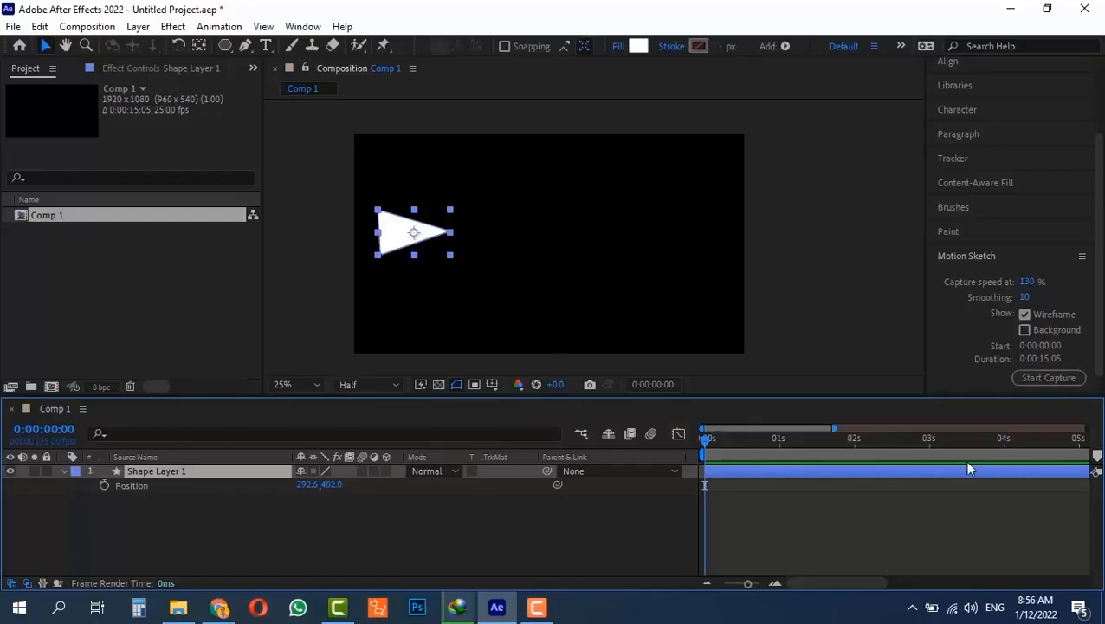
- Sketch a looping path for the triangle from 256.0,488.0 and preview it from the start
left_click(1035, 377)
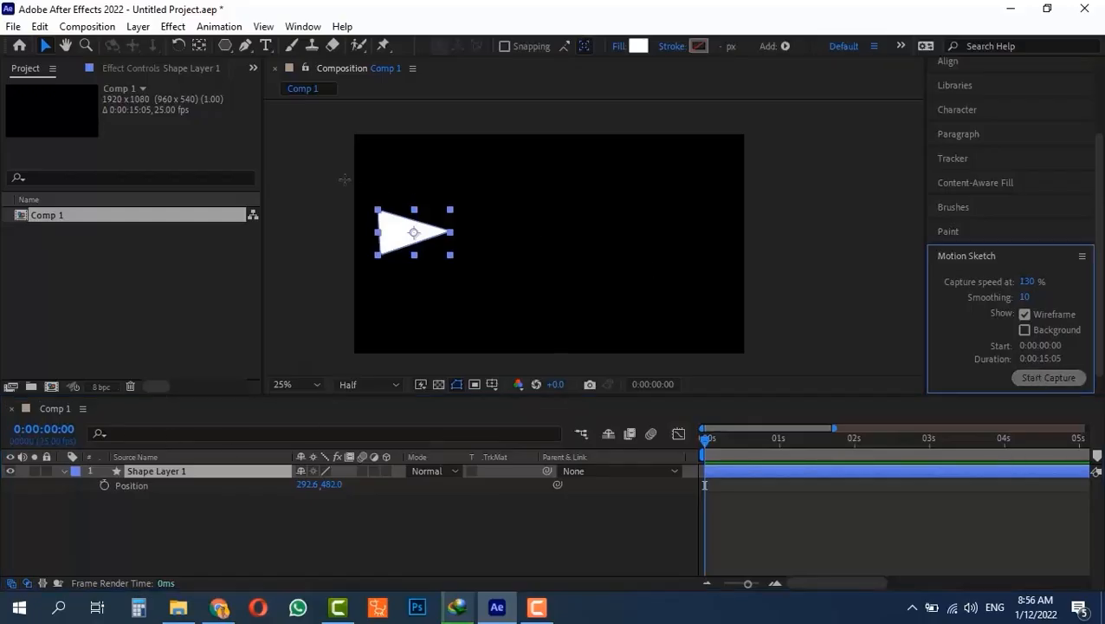
mouse_move(407, 230)
left_mouse_down()
mouse_move(493, 267)
mouse_move(606, 246)
mouse_move(548, 180)
mouse_move(545, 296)
mouse_move(766, 159)
mouse_move(792, 103)
left_mouse_up()
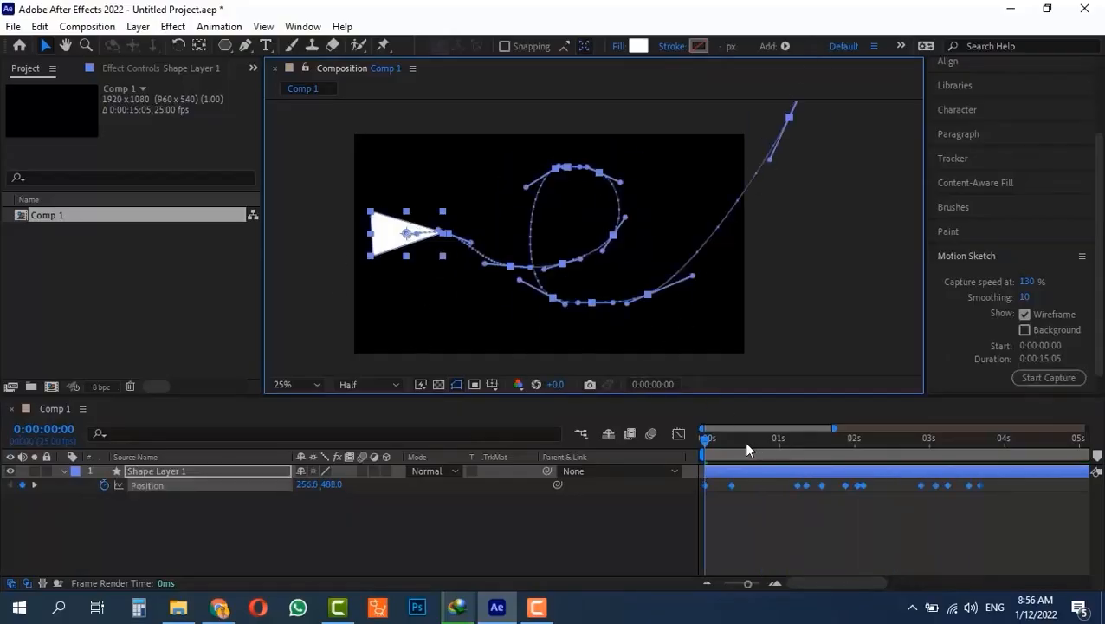
left_click_drag(746, 444, 626, 443)
key("space")
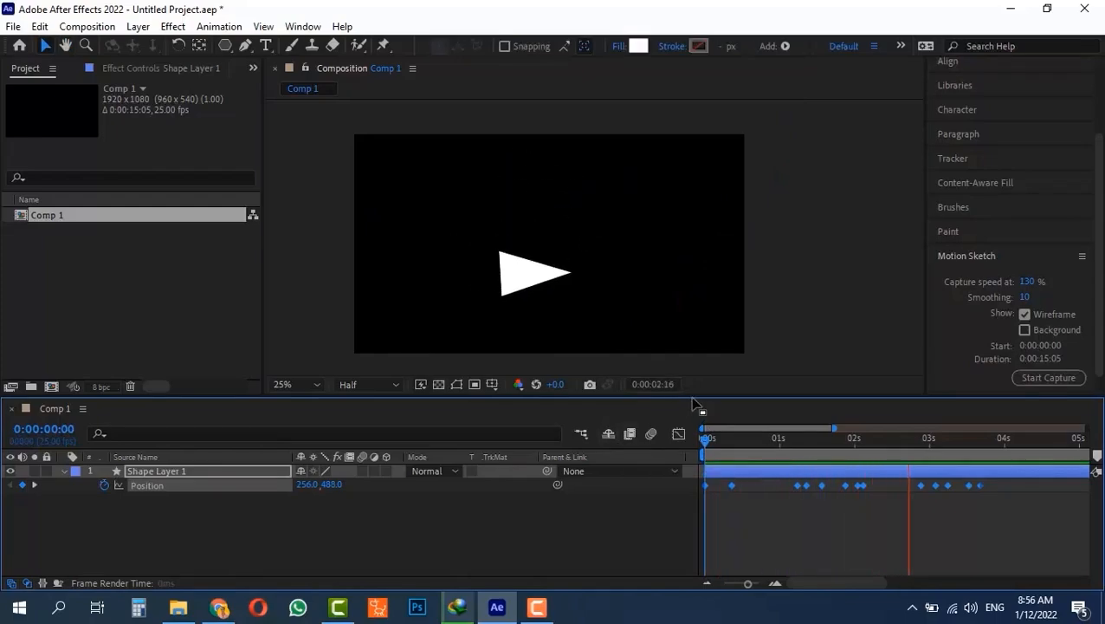
key("space")
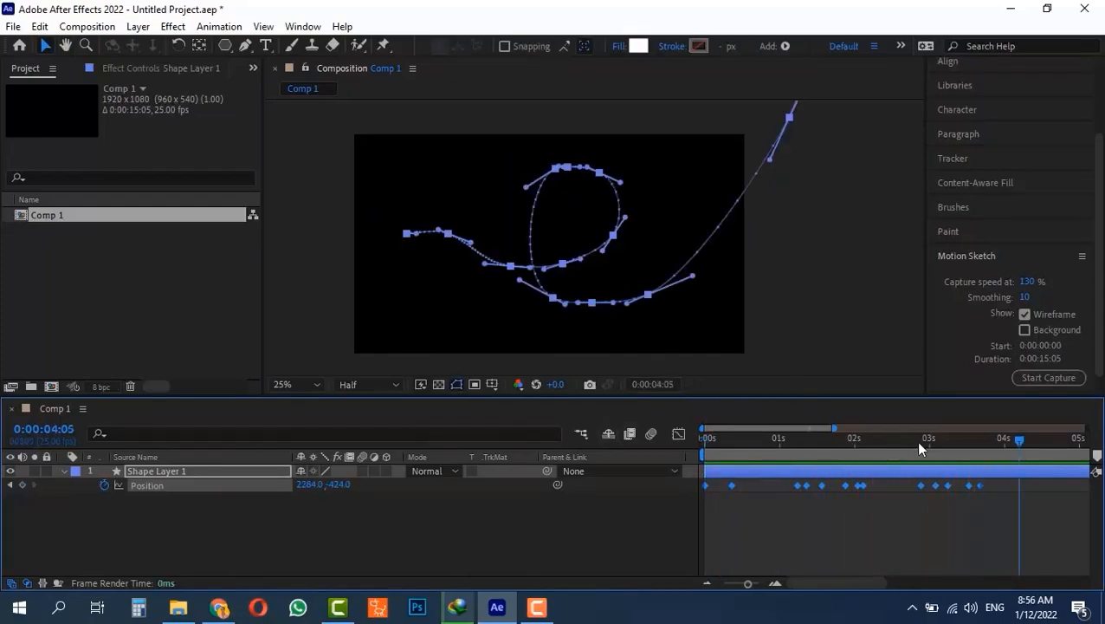
- Return to 0:00:00:00 and zoom and pan the viewer to check the whole path
left_click_drag(920, 442, 678, 436)
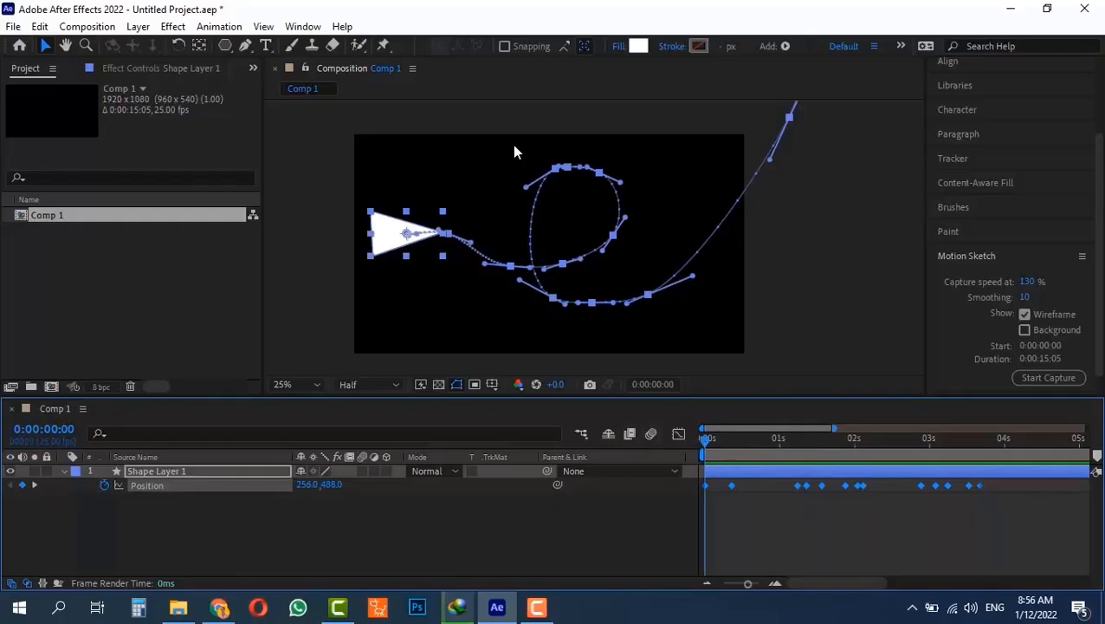
key("period")
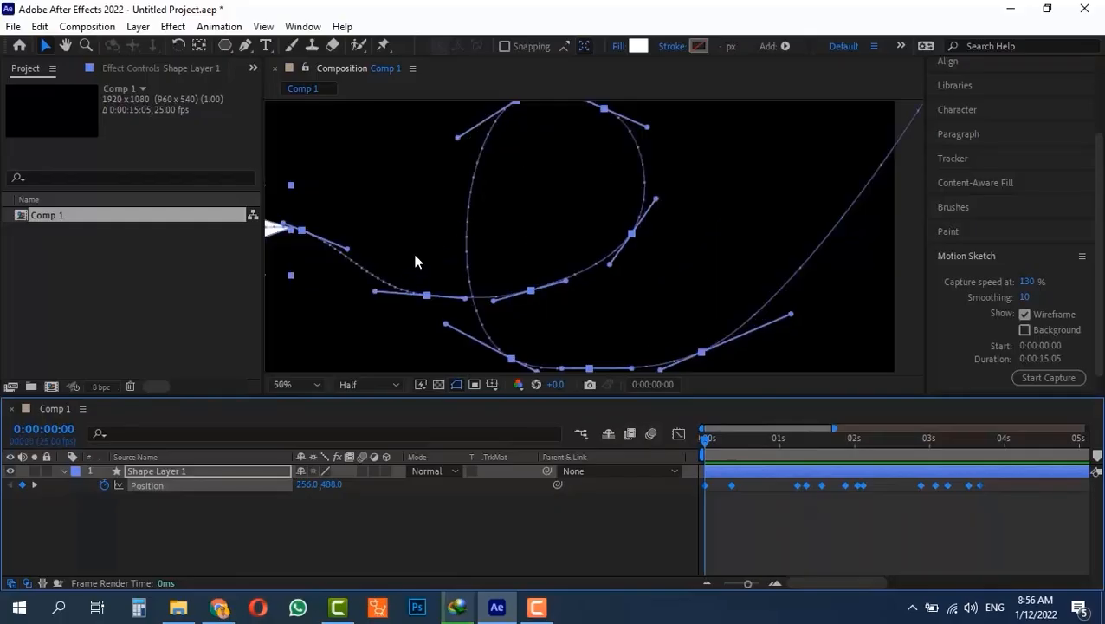
left_click_drag(410, 242, 536, 264)
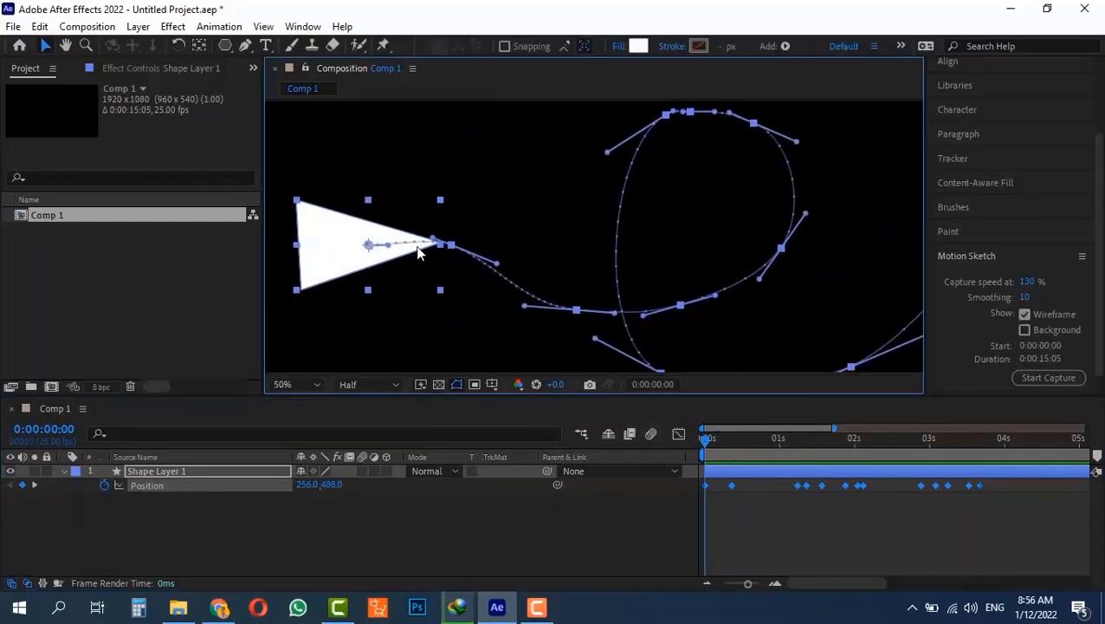
key("comma")
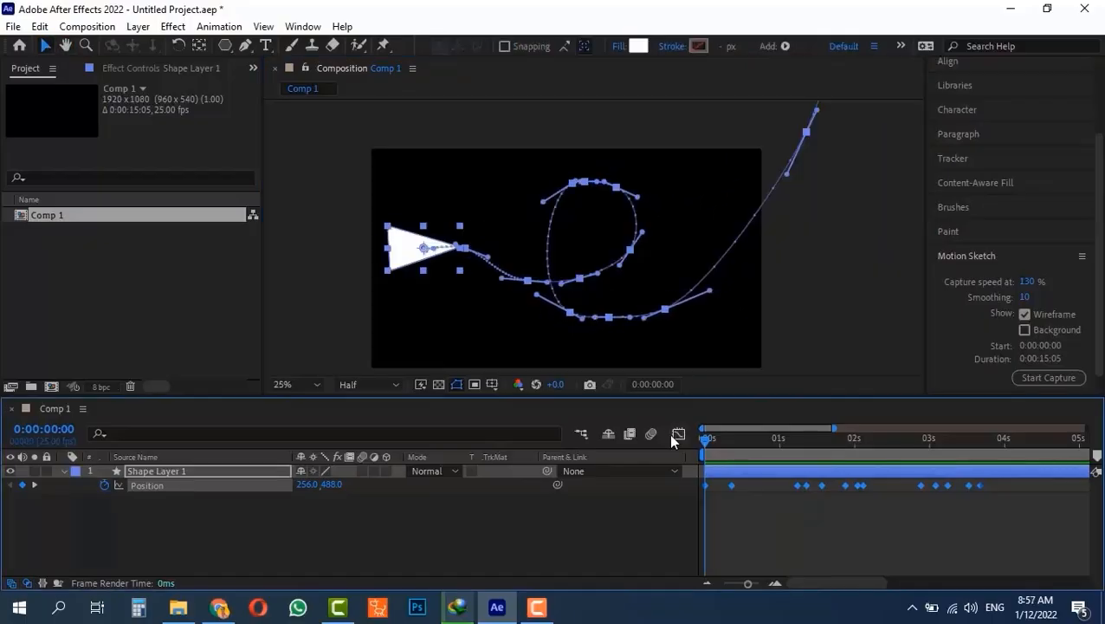
- Set the triangle's Layer > Transform > Auto-Orient to Orient Along Path
left_click(139, 26)
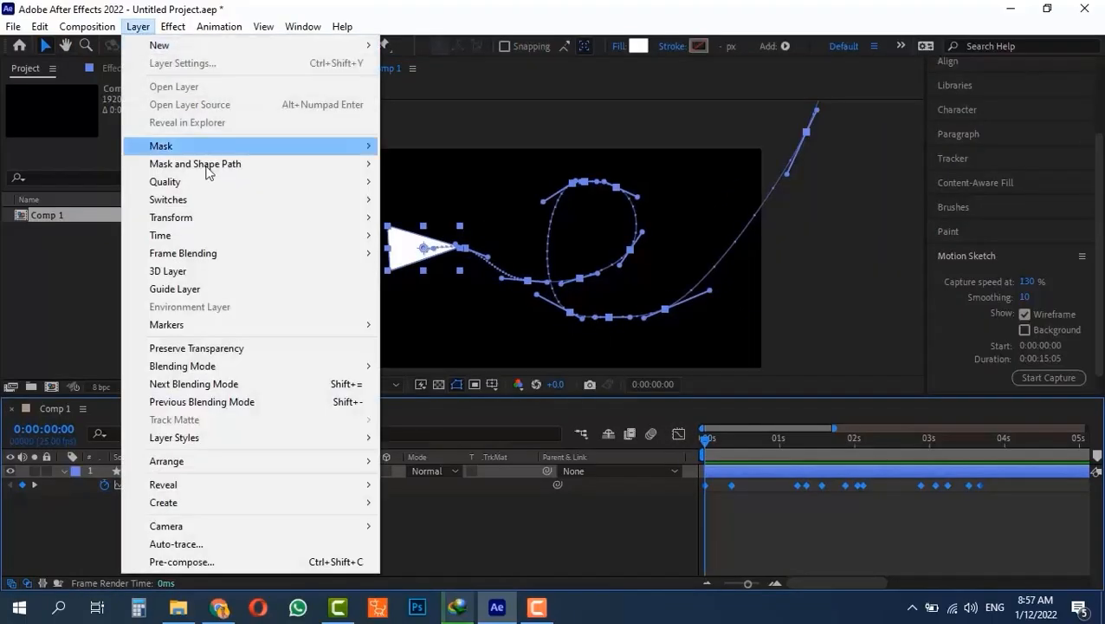
mouse_move(247, 218)
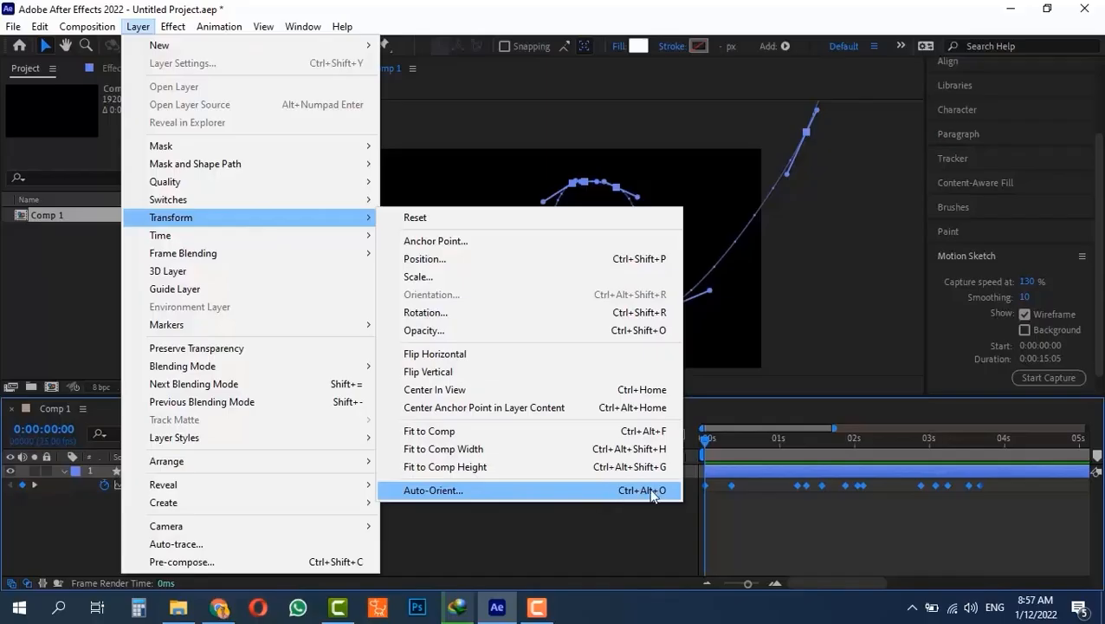
left_click(472, 496)
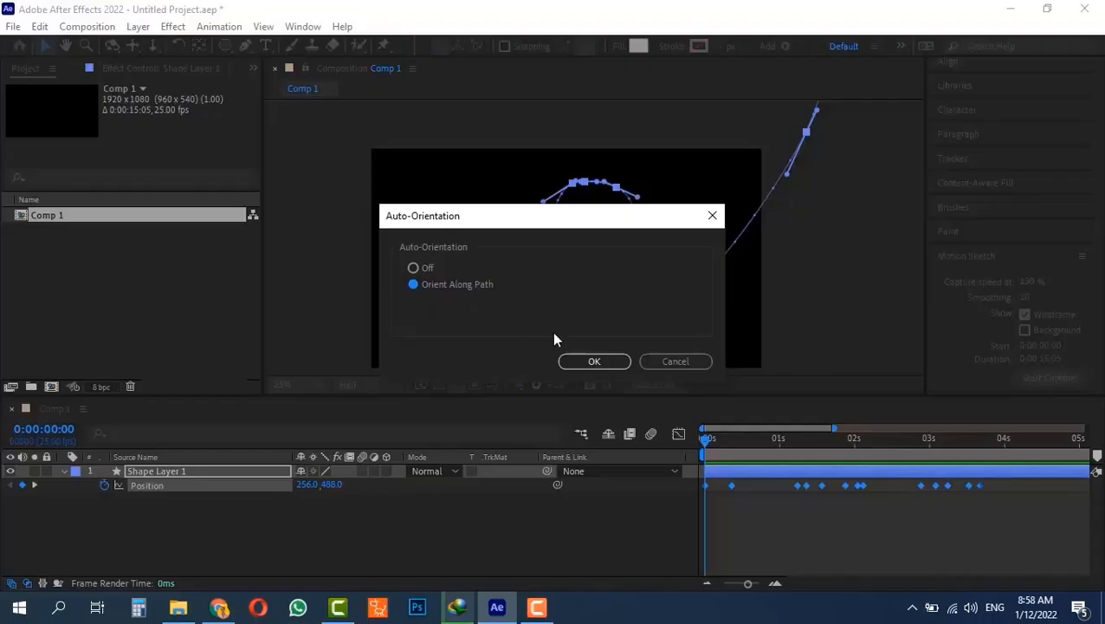
left_click(579, 363)
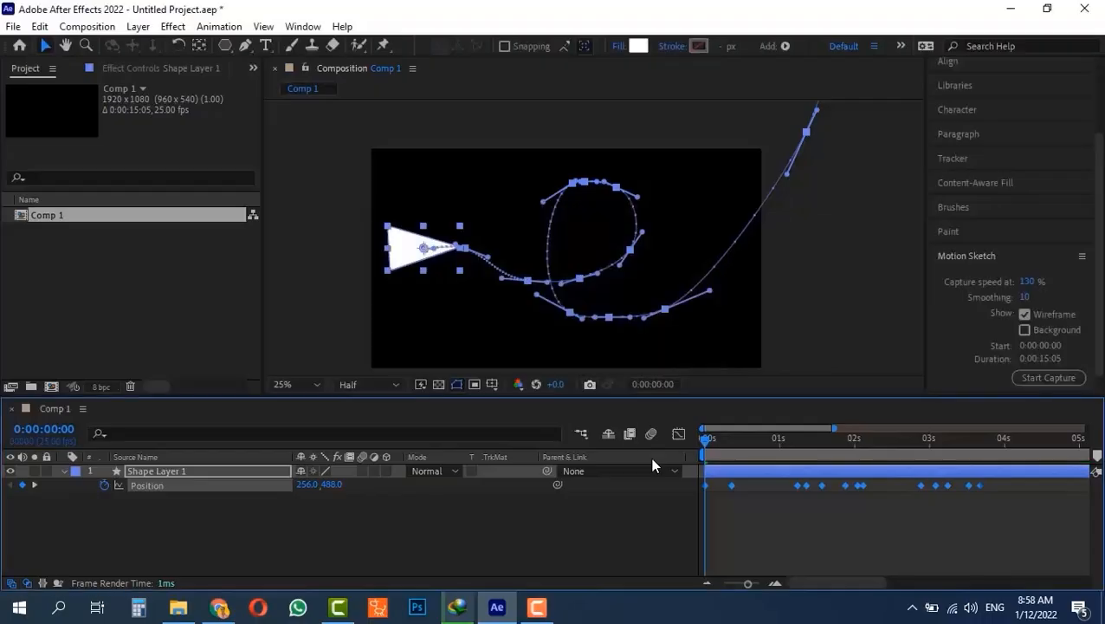
- Scrub the animation to check the triangle's orientation and reveal its Rotation property
left_click_drag(703, 439, 984, 475)
key("Home")
key("r")
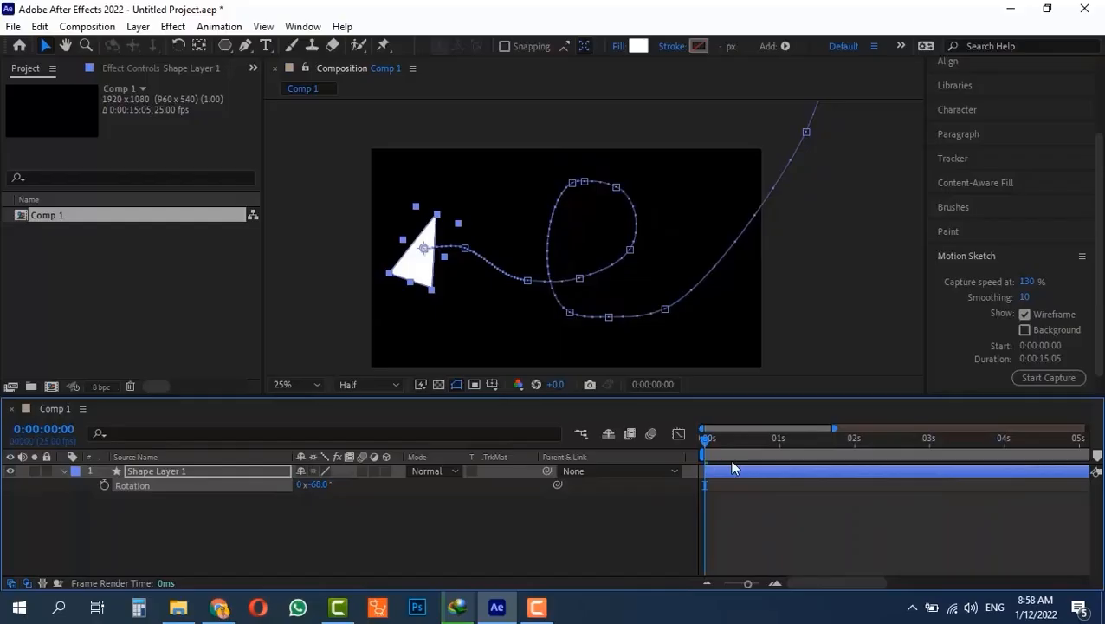
left_click_drag(723, 441, 878, 457)
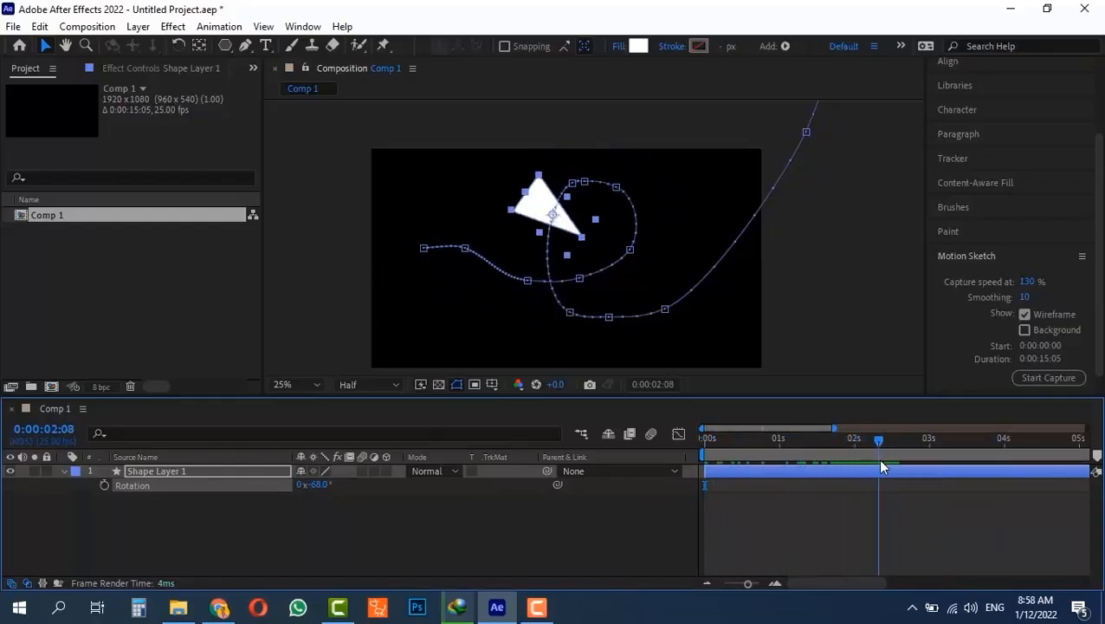
key("r")
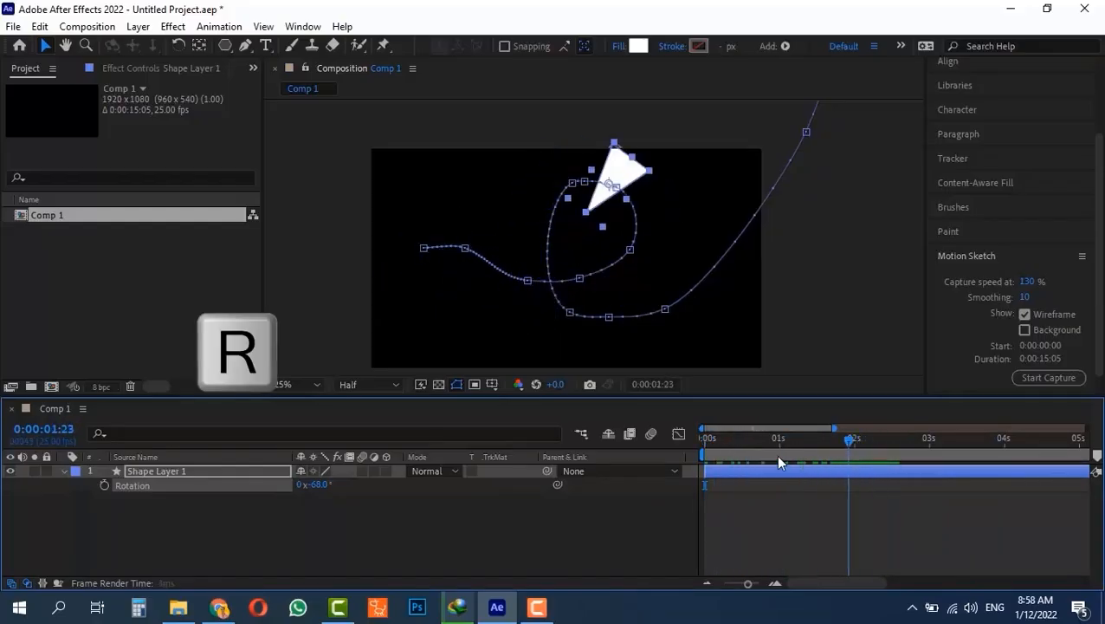
key("Home")
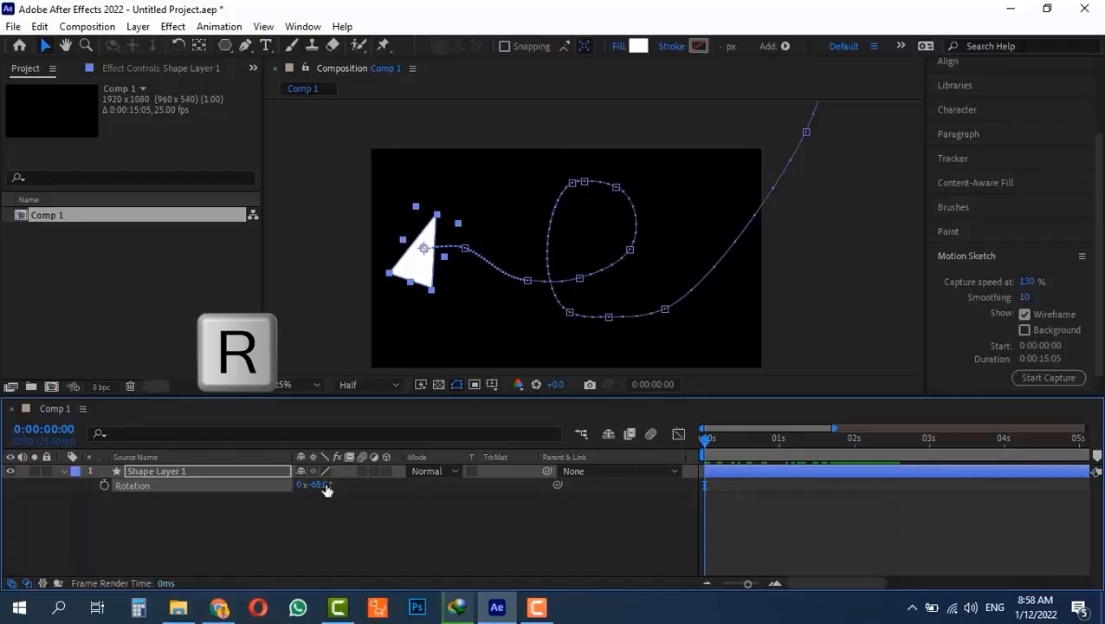
- Set Rotation to 0° and preview the triangle following its looping path
left_click_drag(320, 485, 384, 493)
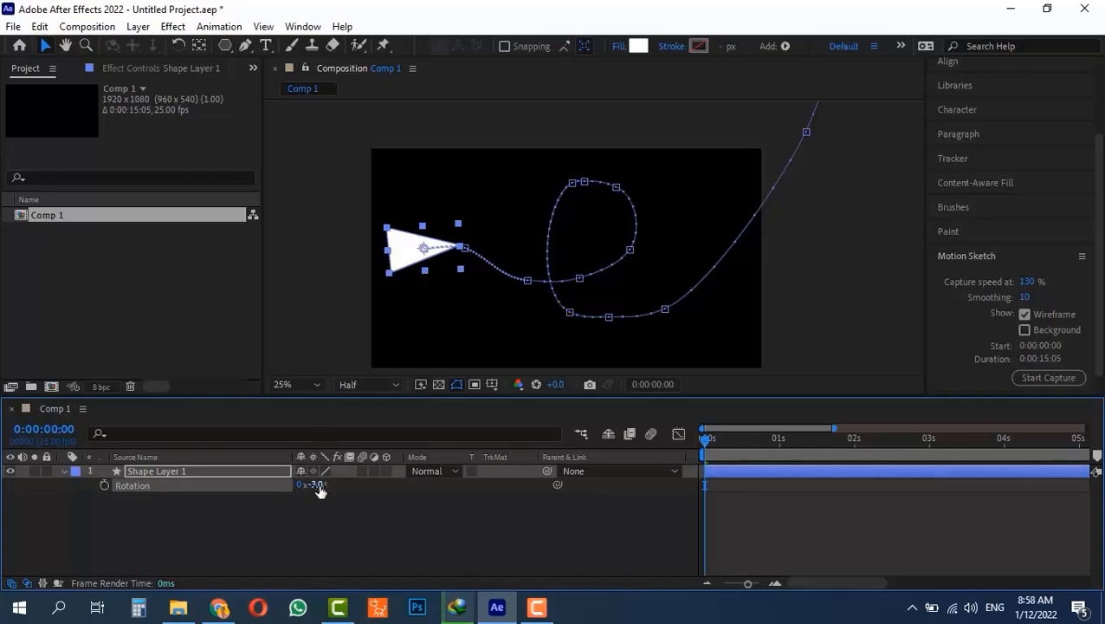
left_click(317, 485)
type("0")
key("Return")
left_click_drag(723, 443, 514, 449)
key("space")
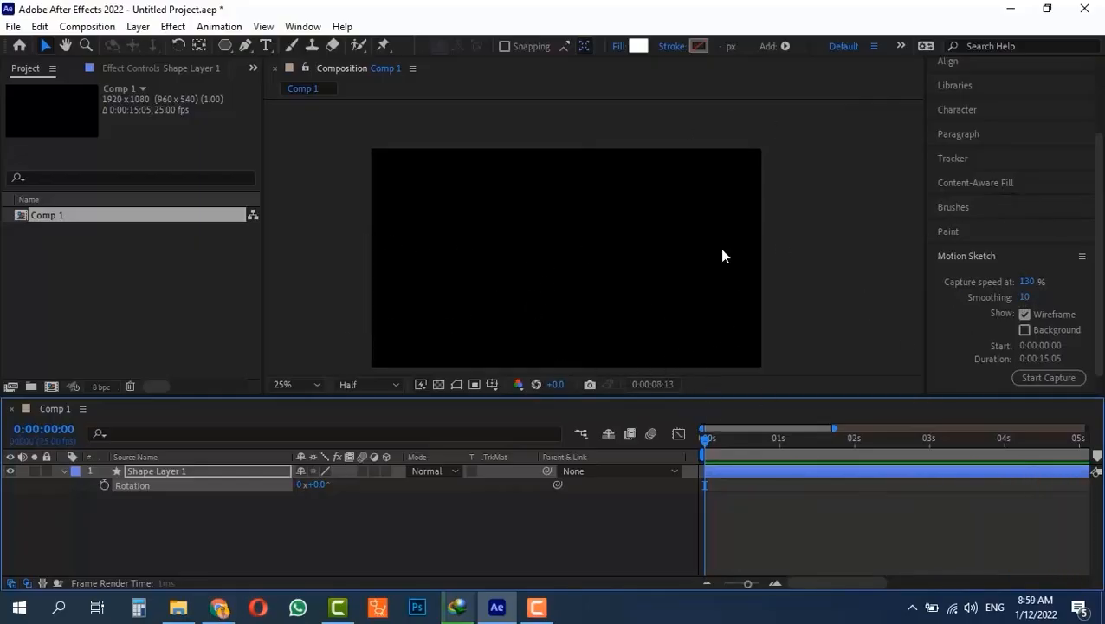
key("space")
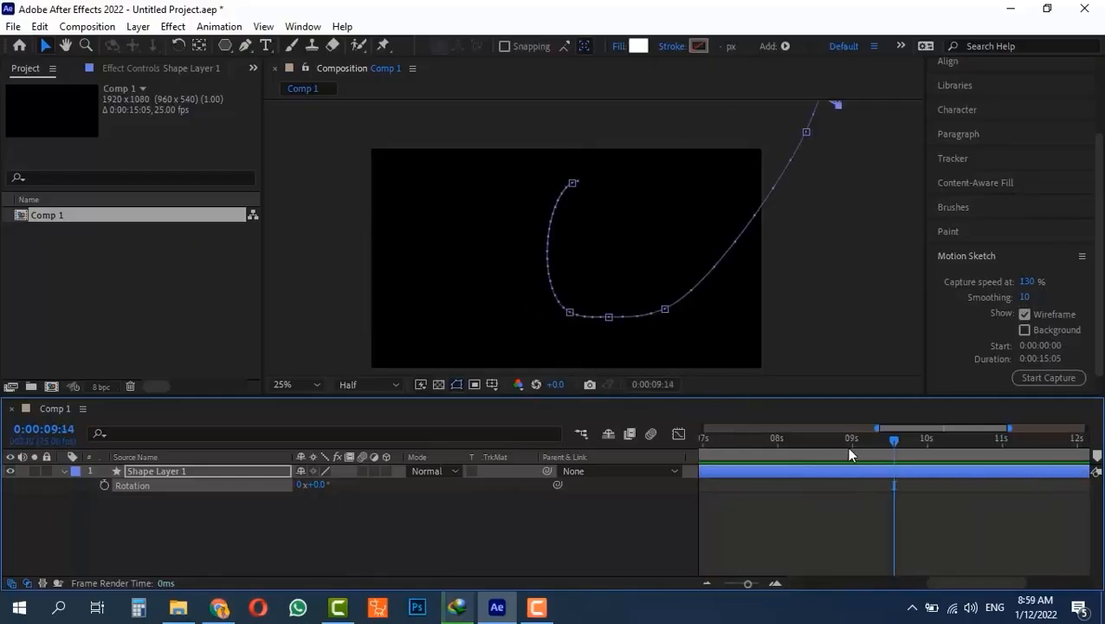